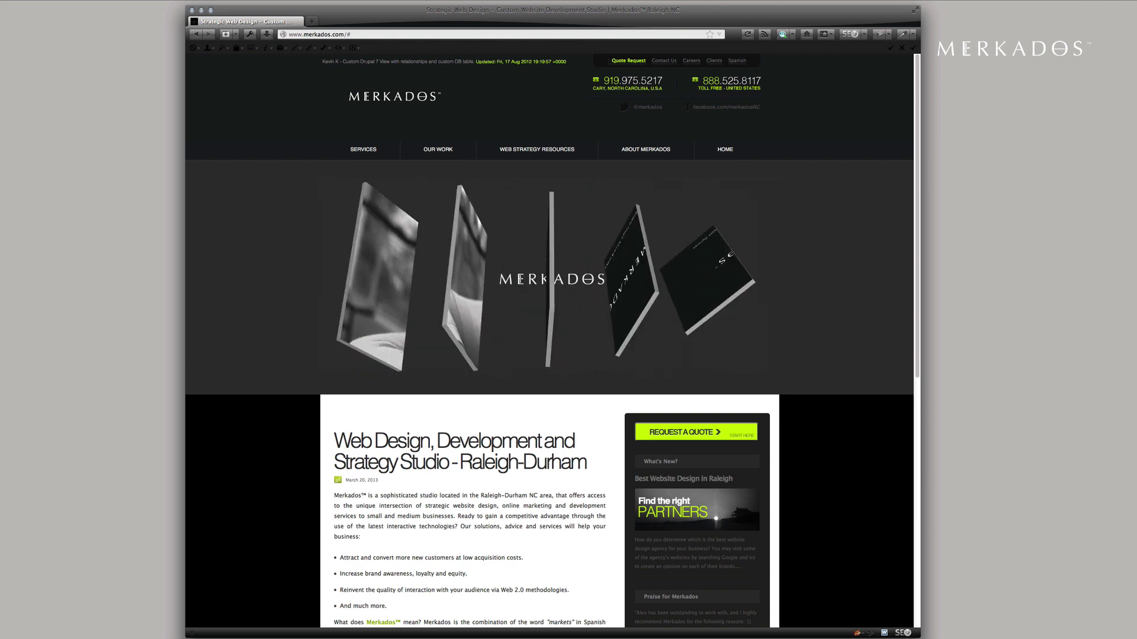
Switch to Photoshop and delete the bottom layer, Layer 0, along with its gradient overlay.
{"action": "key", "text": "super+Tab"}
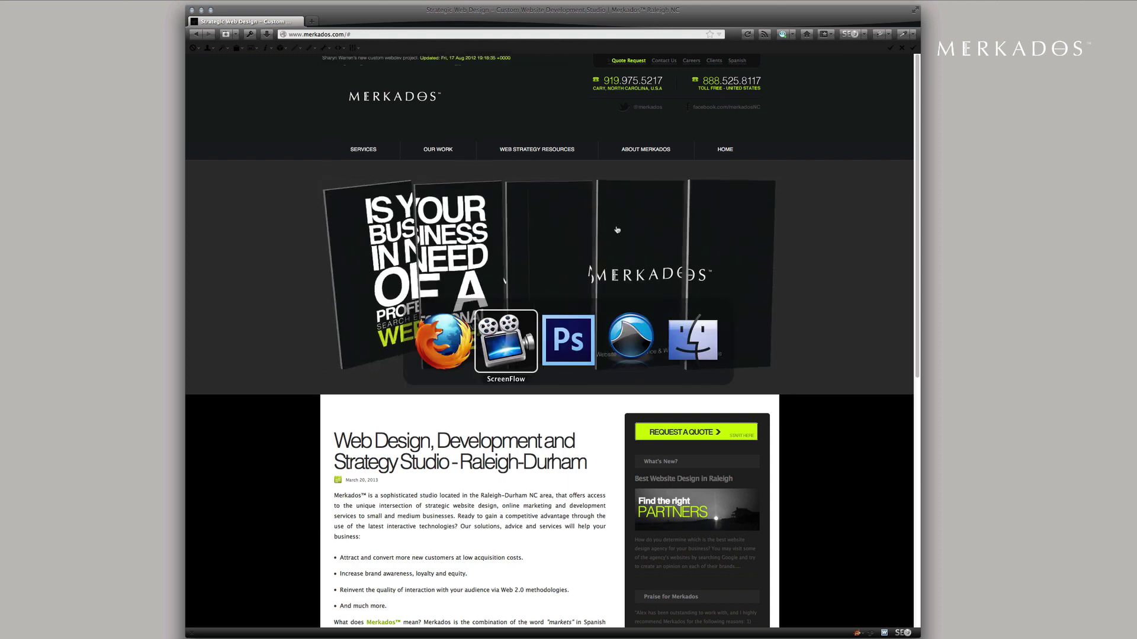
{"action": "left_click", "coordinate": [564, 335]}
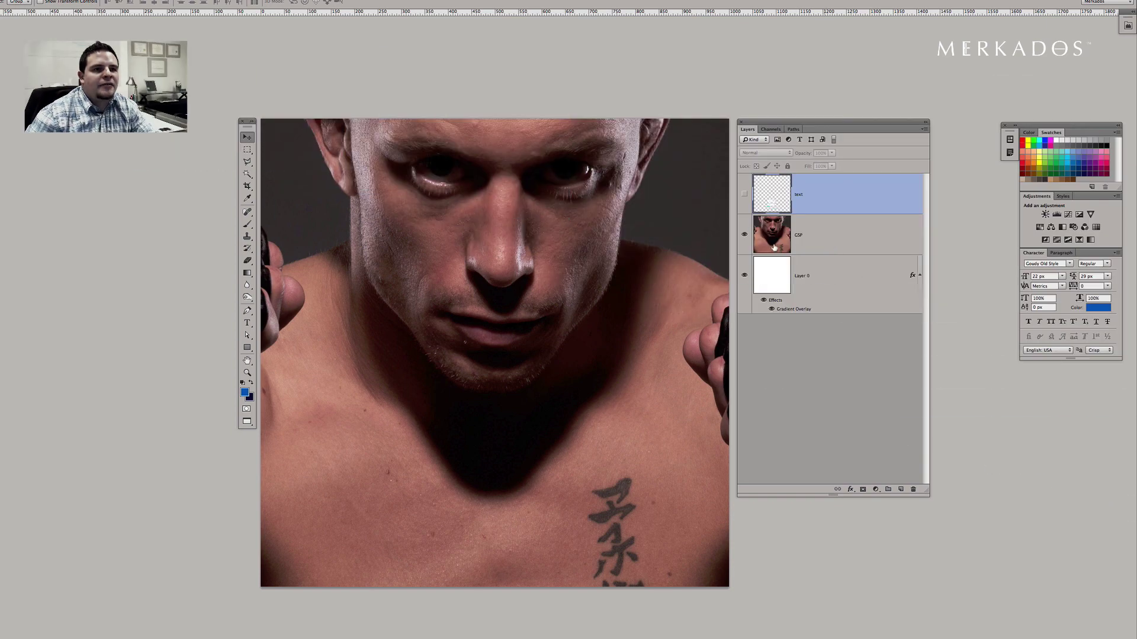
{"action": "left_click", "coordinate": [744, 235]}
{"action": "left_click", "coordinate": [745, 235]}
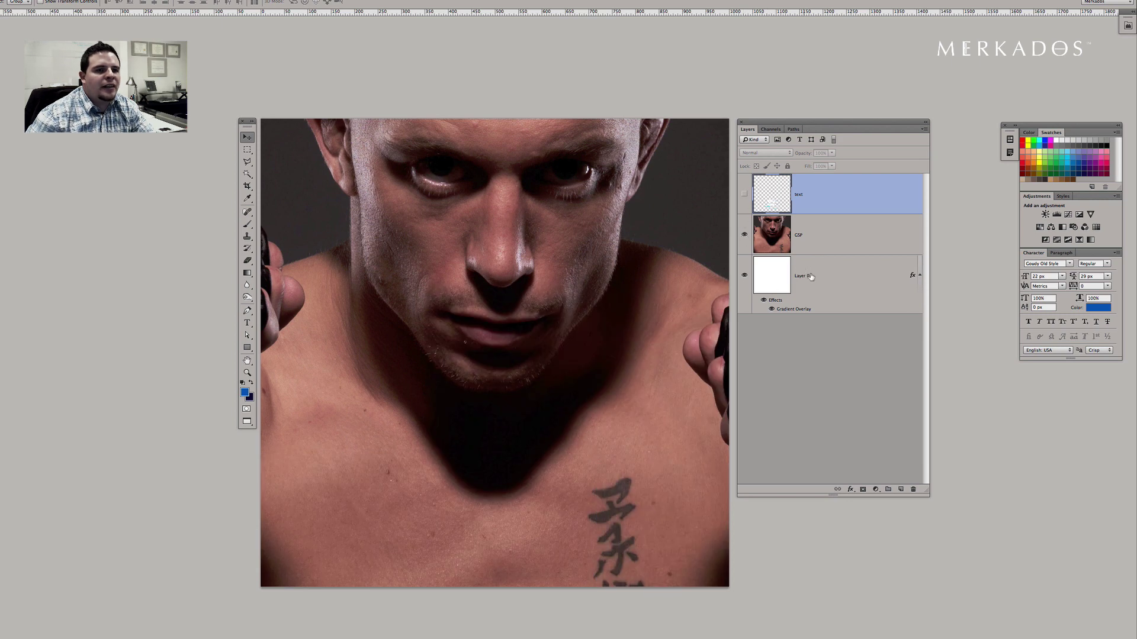
{"action": "right_click", "coordinate": [912, 276]}
{"action": "left_click", "coordinate": [890, 292]}
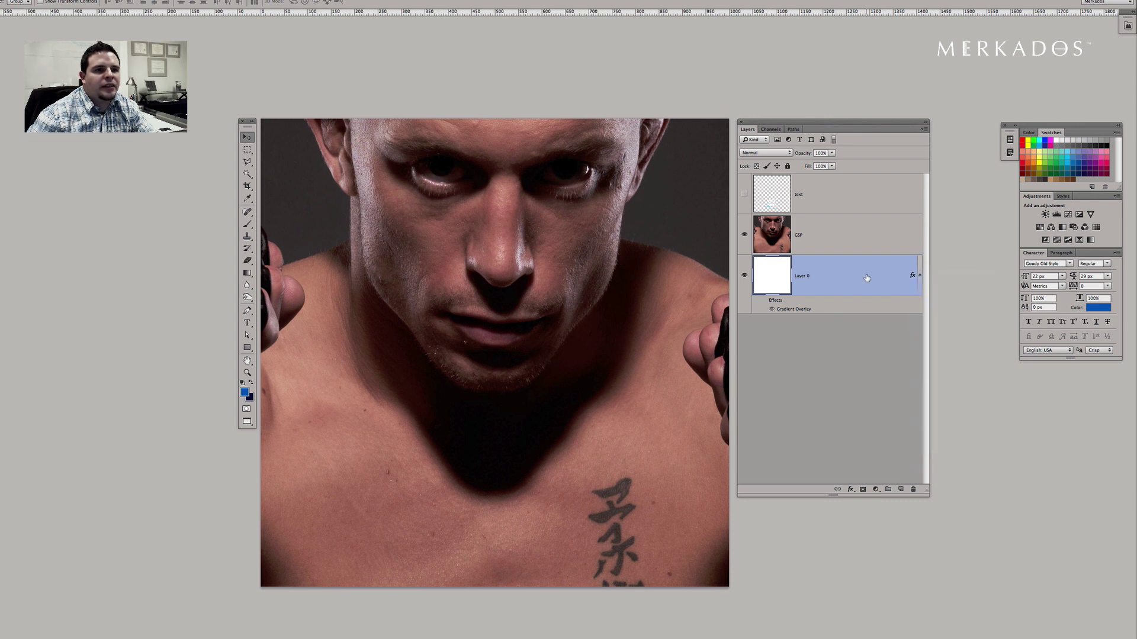
{"action": "left_click_drag", "start_coordinate": [867, 277], "coordinate": [913, 489]}
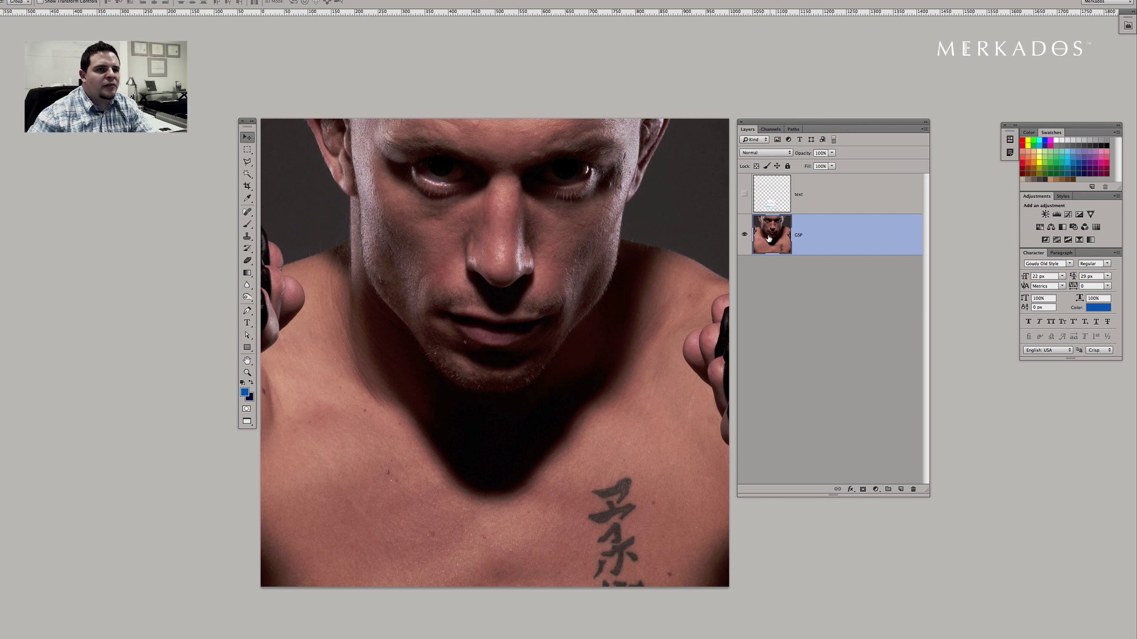
Create a new empty layer beneath the GSP photo layer and name it "background".
{"action": "left_click", "coordinate": [900, 489]}
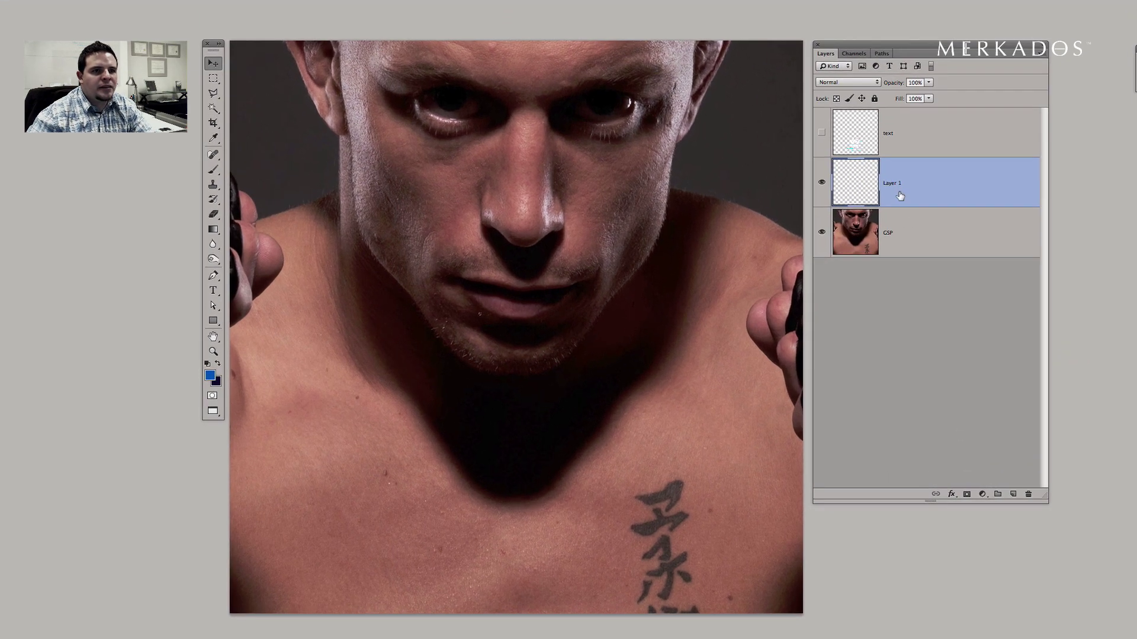
{"action": "left_click_drag", "start_coordinate": [900, 195], "coordinate": [899, 249]}
{"action": "double_click", "coordinate": [896, 234]}
{"action": "type", "text": "background"}
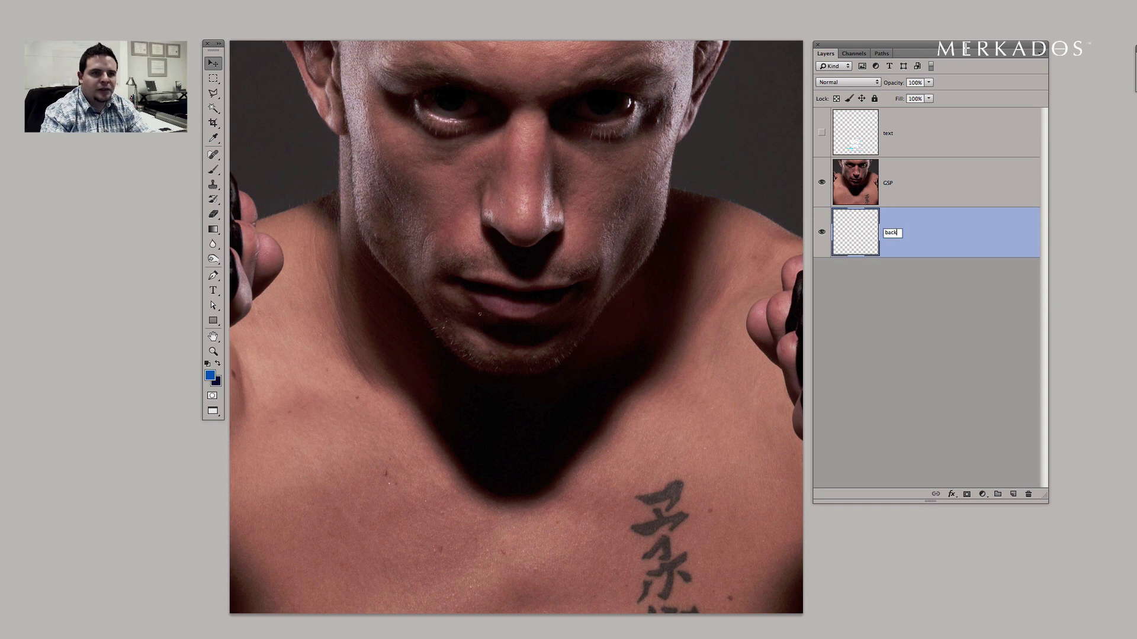
{"action": "key", "text": "Return"}
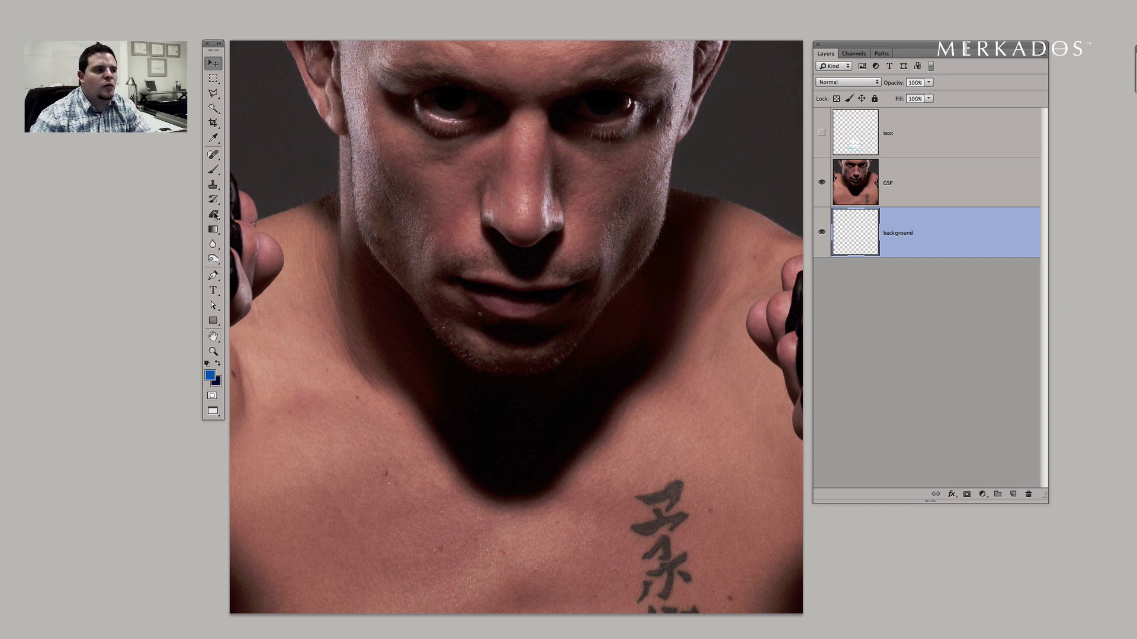
Set up the Gradient tool with the BLUEONE preset, keeping stops of blue 005dbc and dark navy.
{"action": "left_click", "coordinate": [215, 230]}
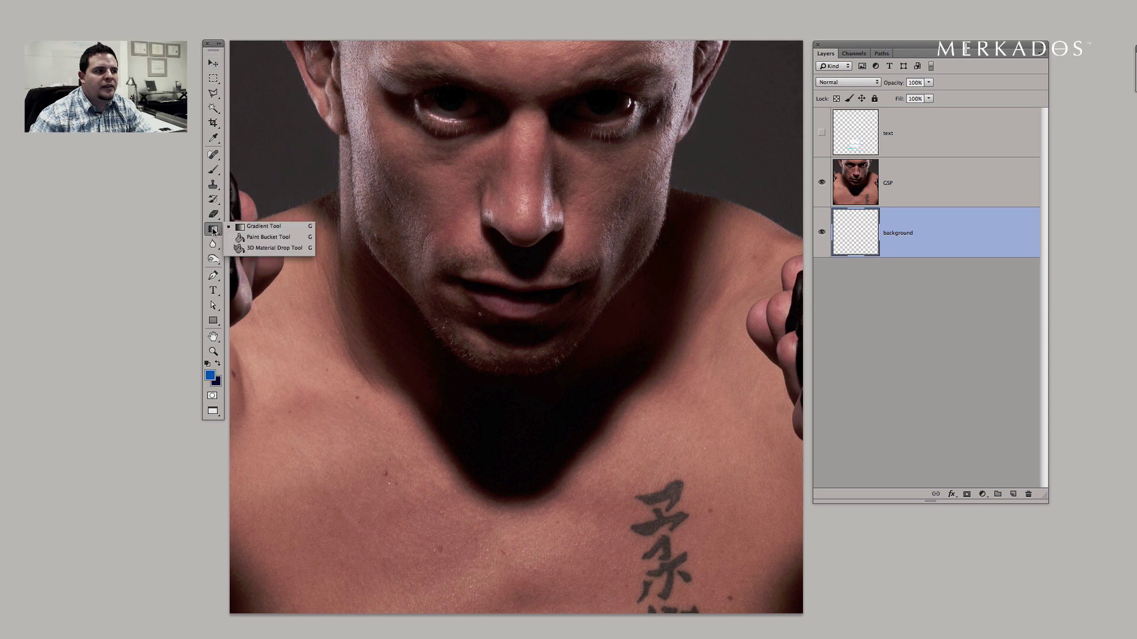
{"action": "left_click", "coordinate": [243, 231]}
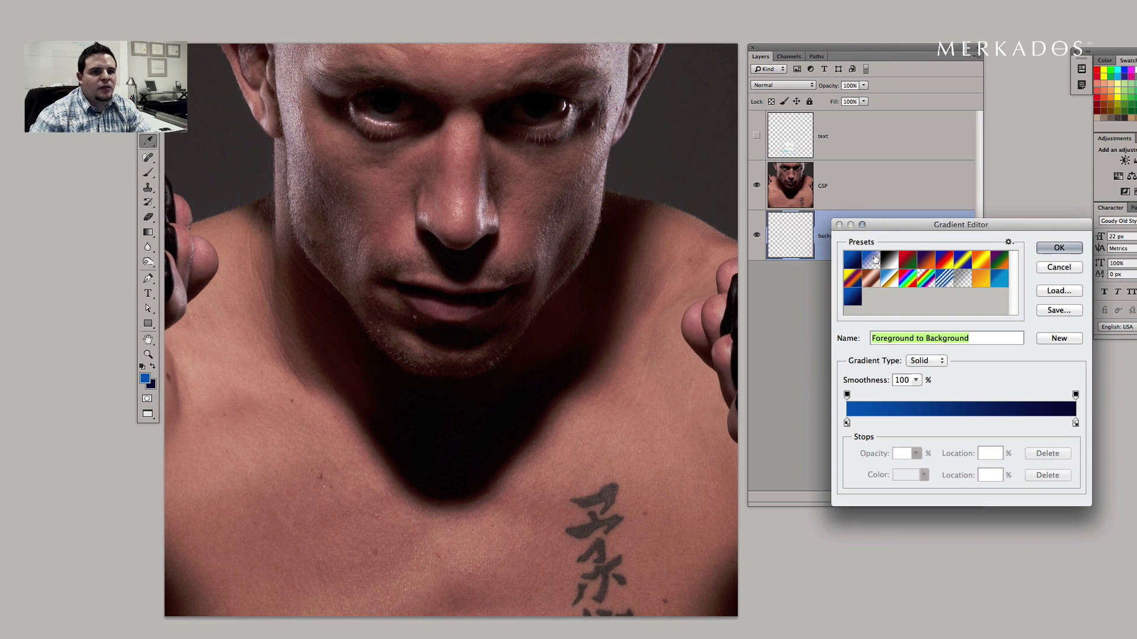
{"action": "left_click", "coordinate": [853, 297]}
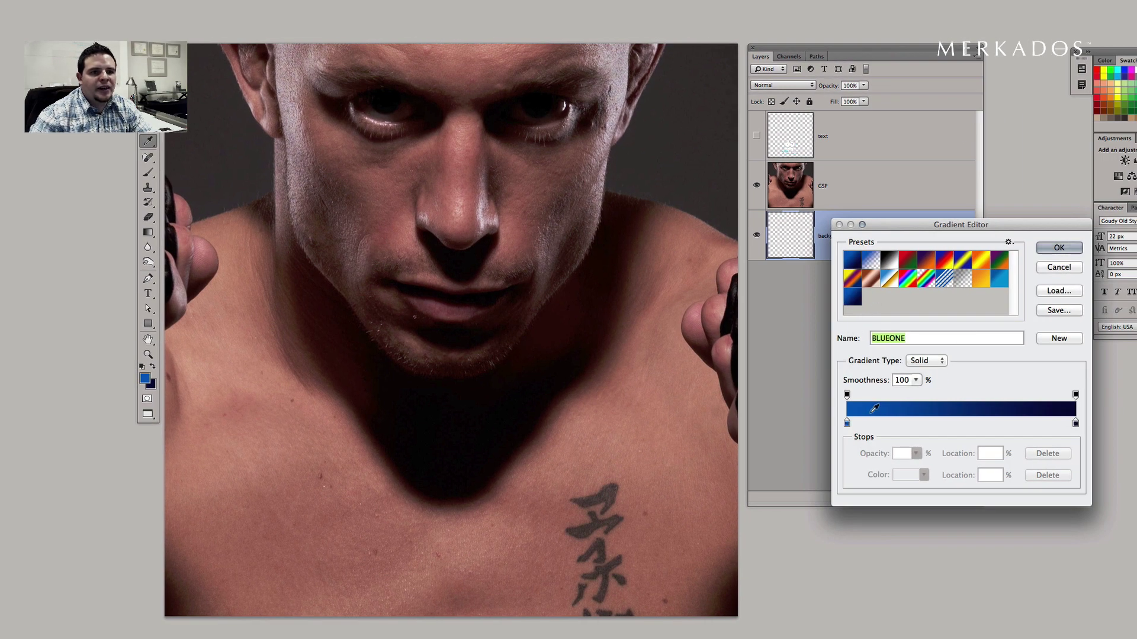
{"action": "left_click", "coordinate": [847, 424]}
{"action": "left_click", "coordinate": [908, 474]}
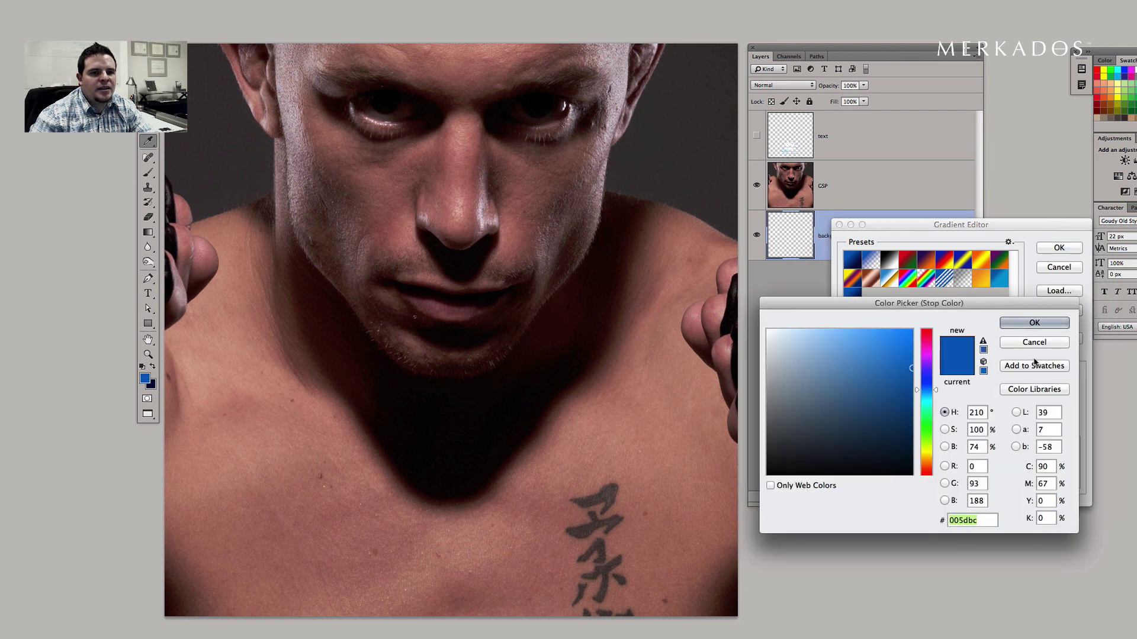
{"action": "left_click", "coordinate": [1033, 323]}
{"action": "left_click", "coordinate": [1075, 422]}
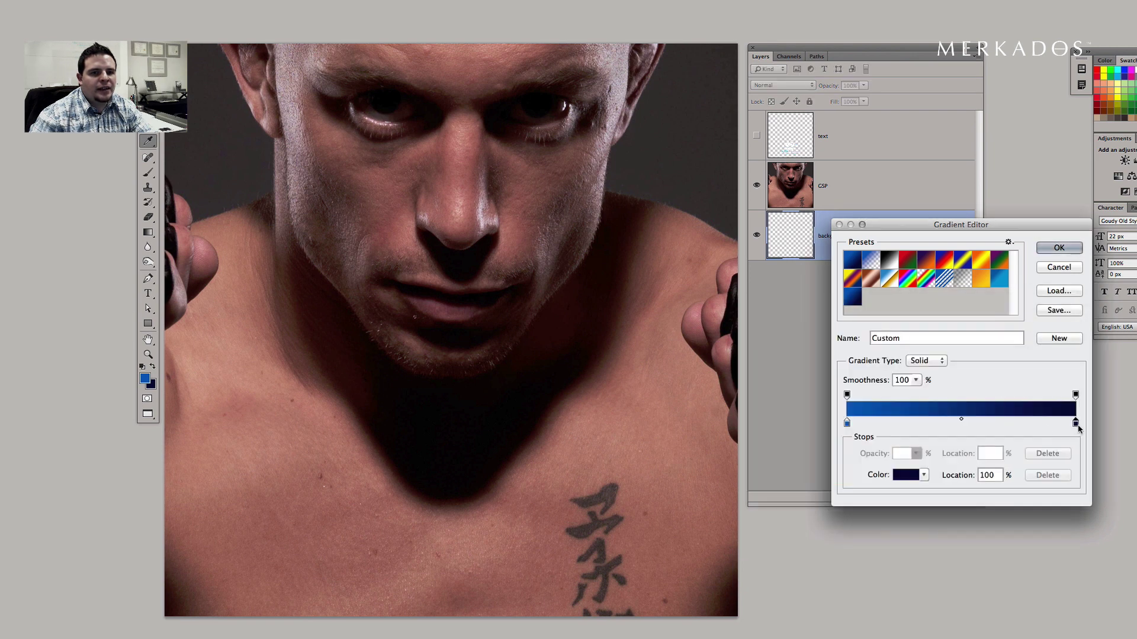
{"action": "left_click", "coordinate": [908, 477]}
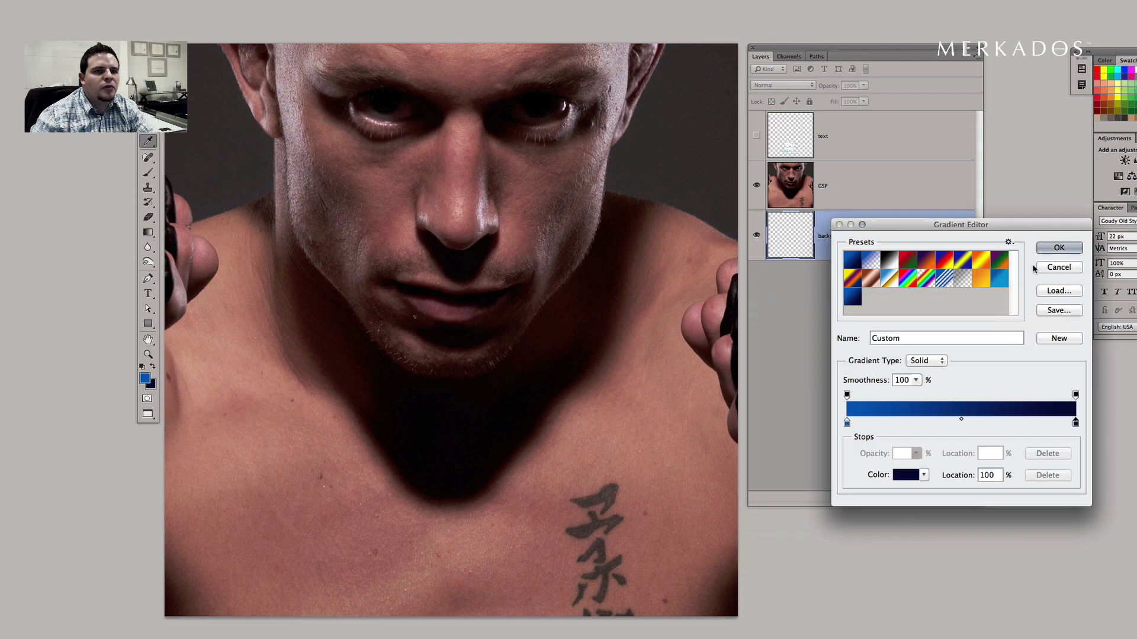
{"action": "left_click", "coordinate": [1018, 325]}
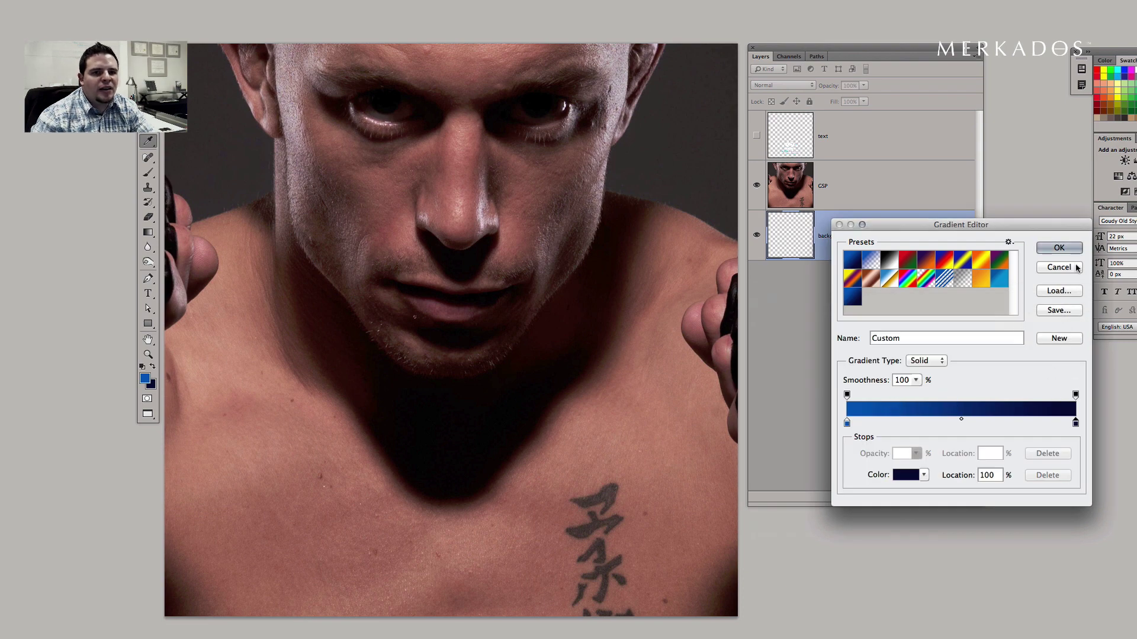
{"action": "left_click", "coordinate": [1057, 248]}
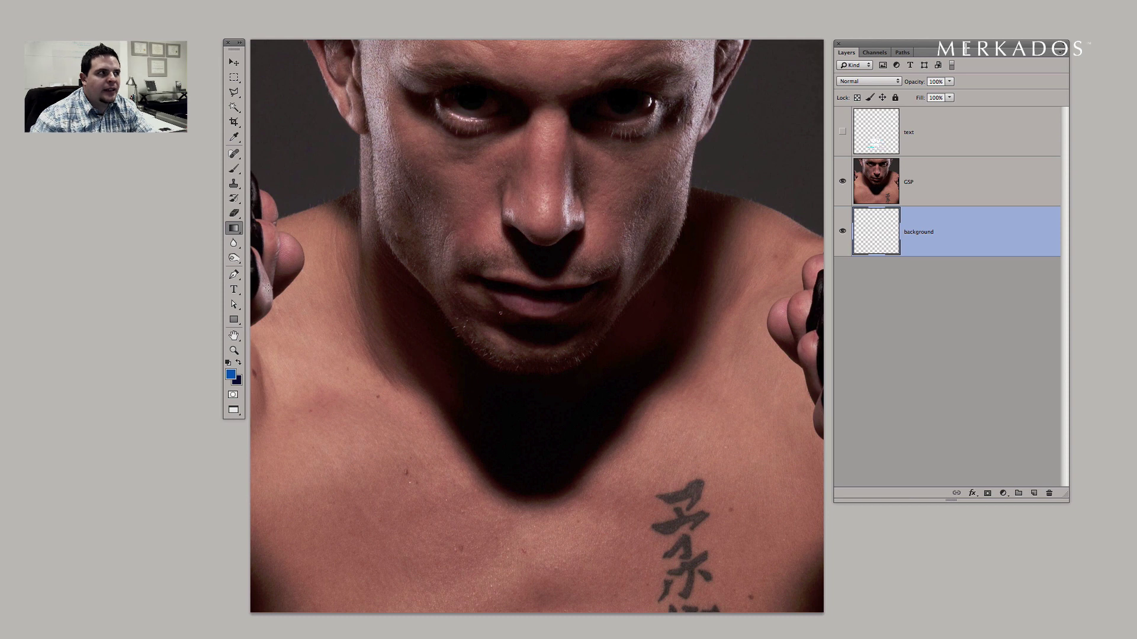
Hide the GSP layer and fill the background layer with a horizontal gradient from dark navy on the canvas's left to blue on its right.
{"action": "left_click_drag", "start_coordinate": [273, 288], "coordinate": [766, 289]}
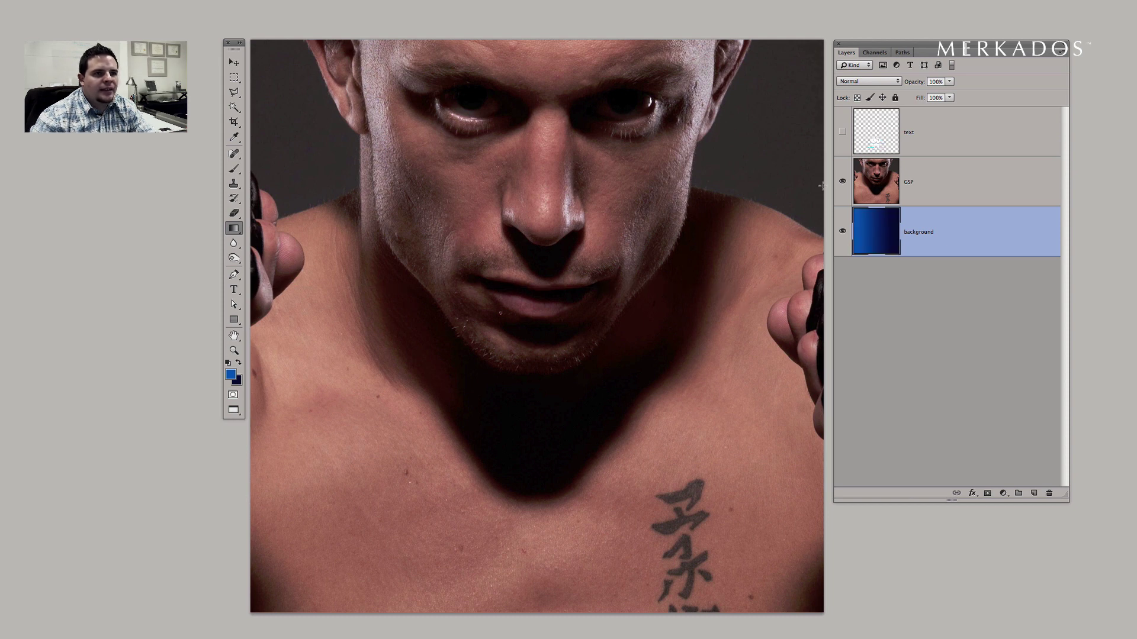
{"action": "left_click", "coordinate": [842, 181]}
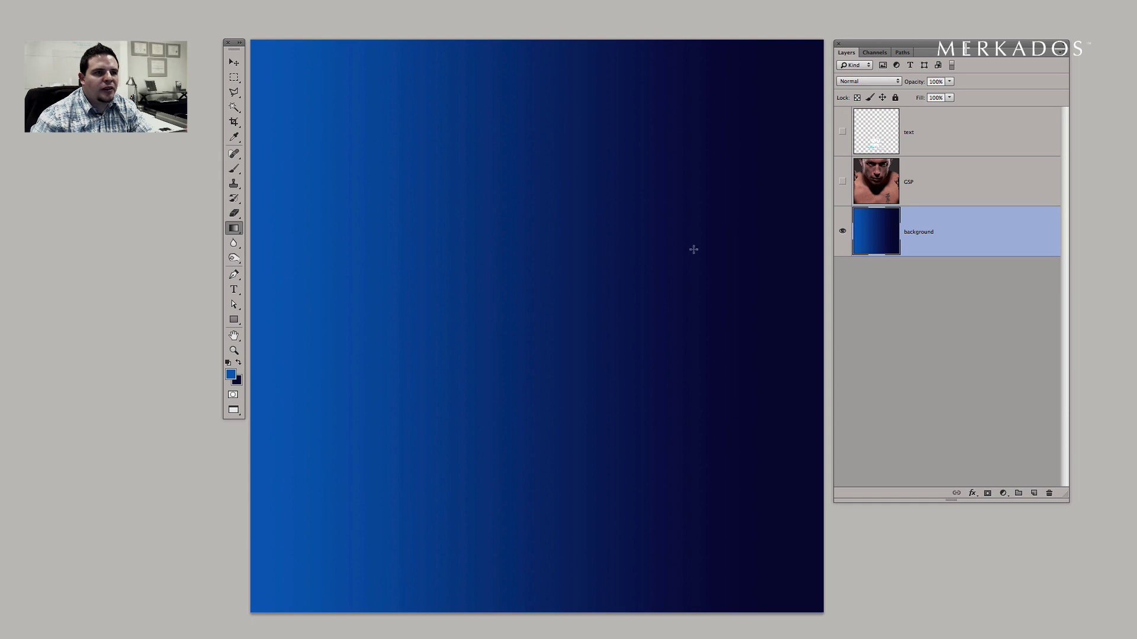
{"action": "left_click_drag", "start_coordinate": [778, 248], "coordinate": [317, 252]}
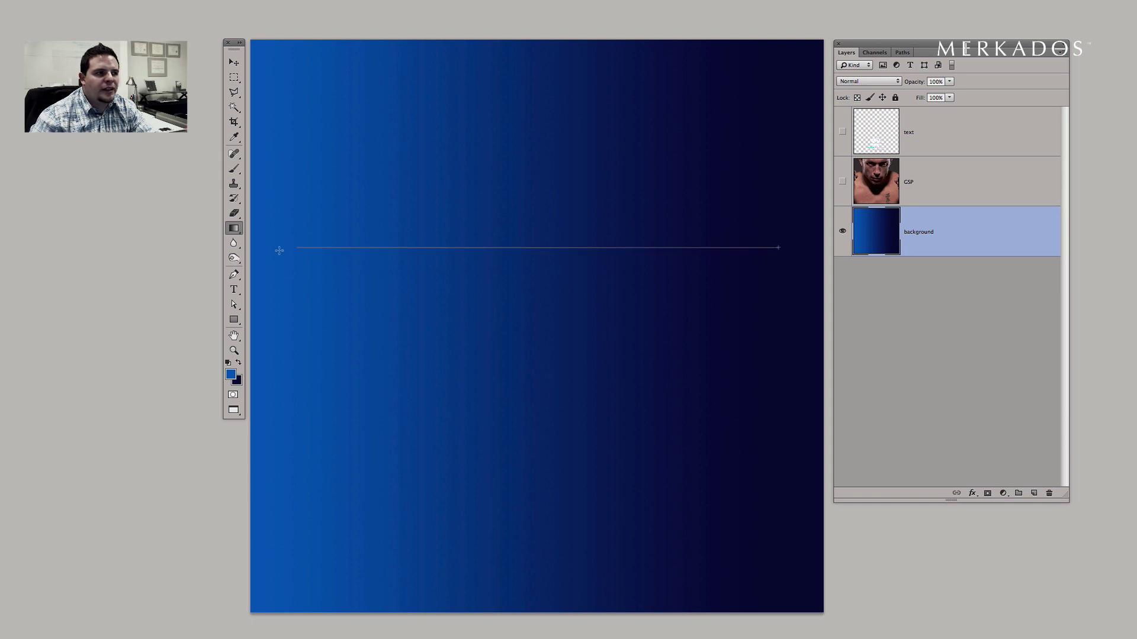
{"action": "left_click_drag", "start_coordinate": [380, 428], "coordinate": [388, 431]}
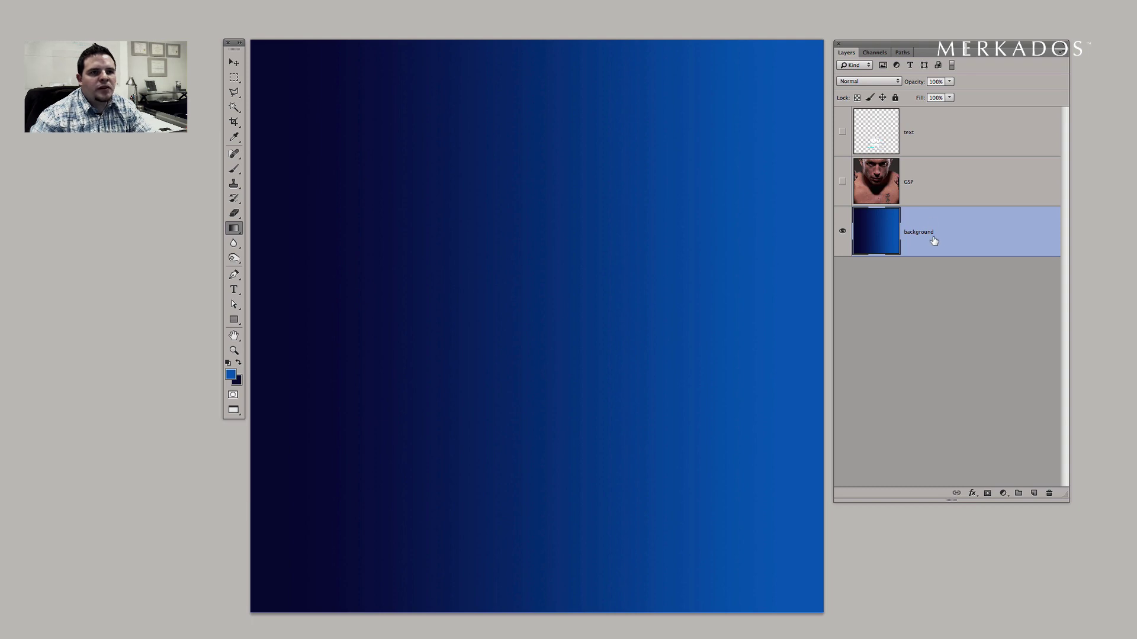
Duplicate the background gradient above the GSP layer with the Color blend mode and show the GSP layer again.
{"action": "left_click_drag", "start_coordinate": [927, 234], "coordinate": [928, 157]}
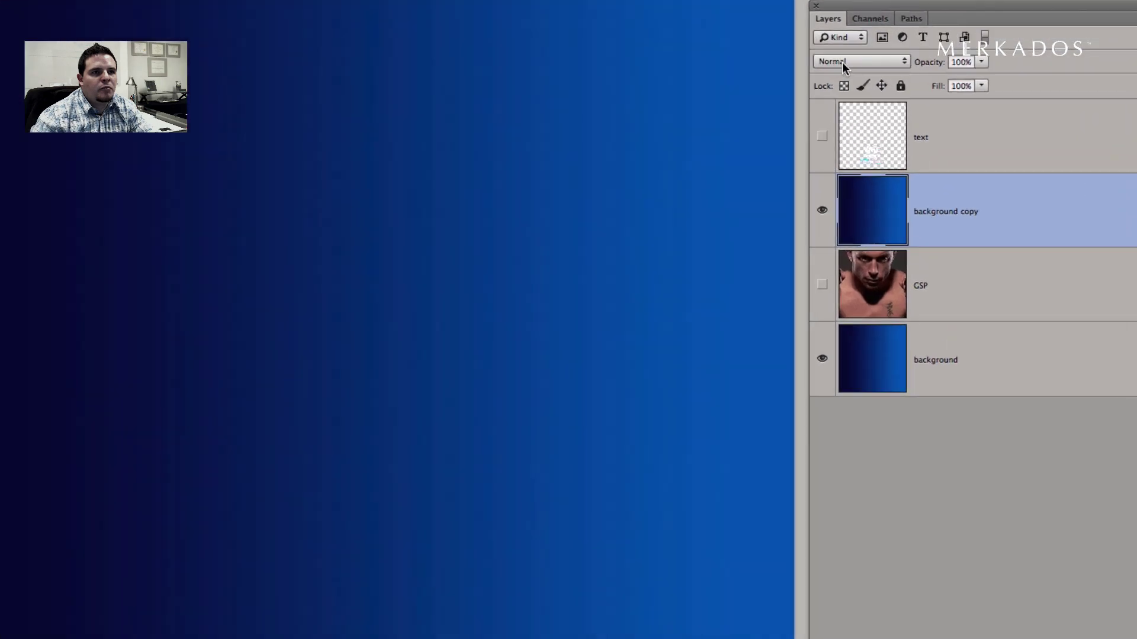
{"action": "left_click", "coordinate": [854, 81]}
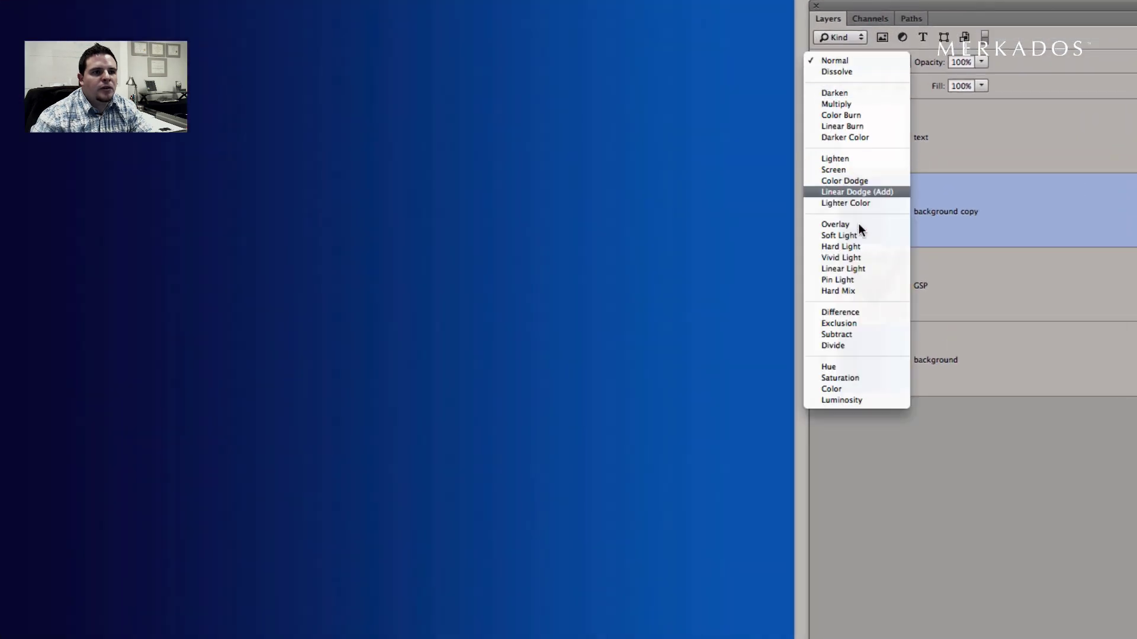
{"action": "left_click", "coordinate": [851, 389]}
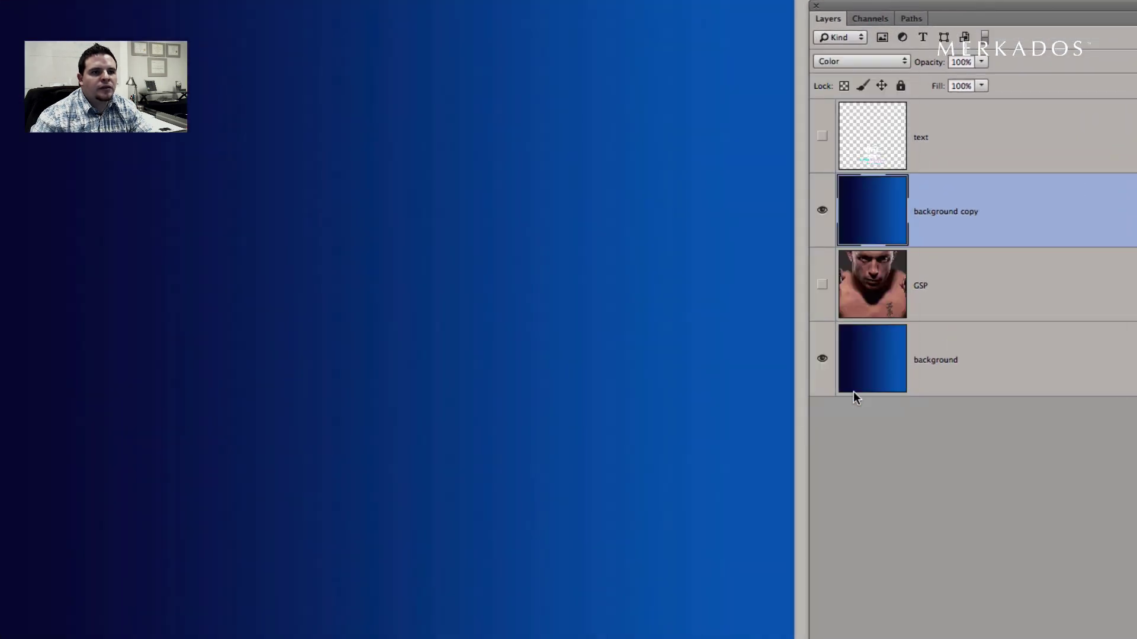
{"action": "left_click", "coordinate": [822, 285]}
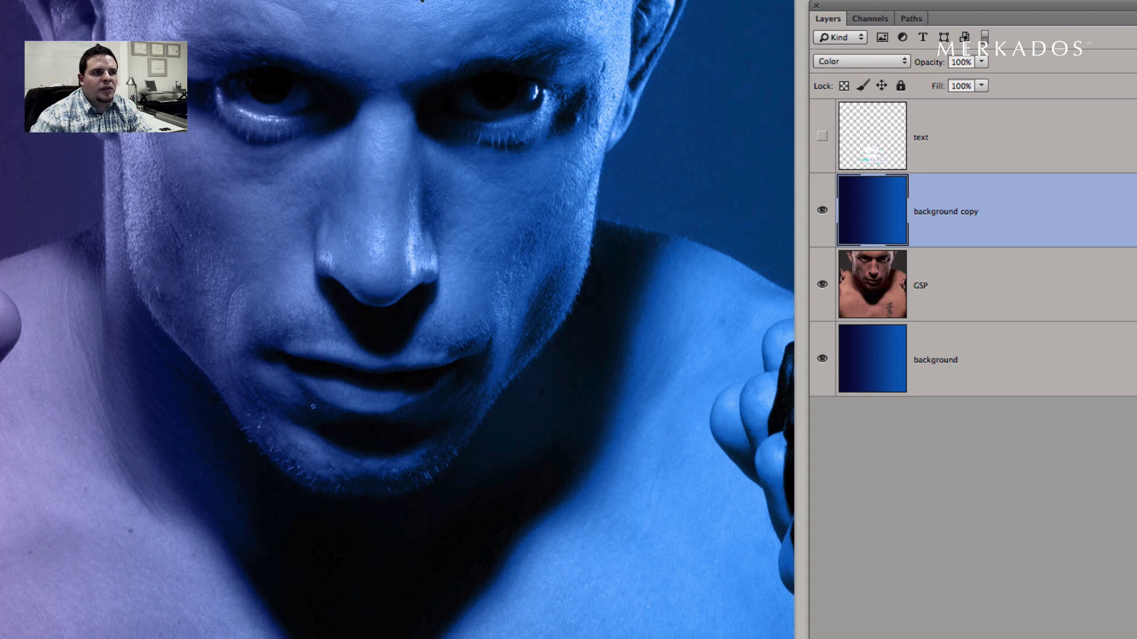
Add a Curves adjustment clipped to the GSP layer and draw a freehand curve that lifts the shadows and lowers the highlights.
{"action": "left_click", "coordinate": [873, 290]}
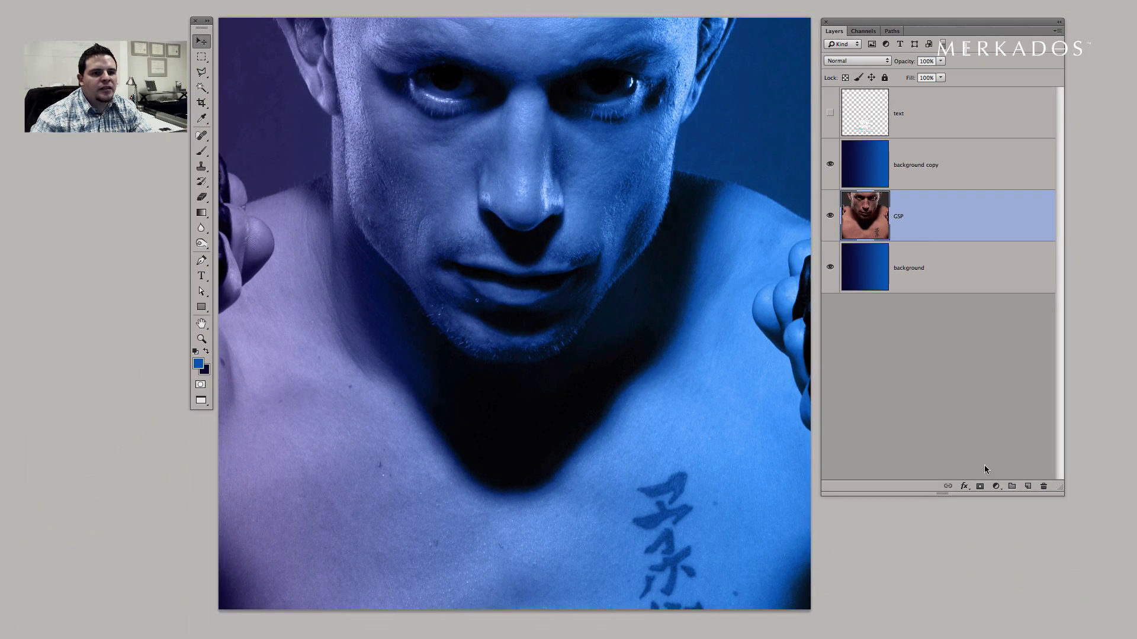
{"action": "left_click", "coordinate": [995, 486]}
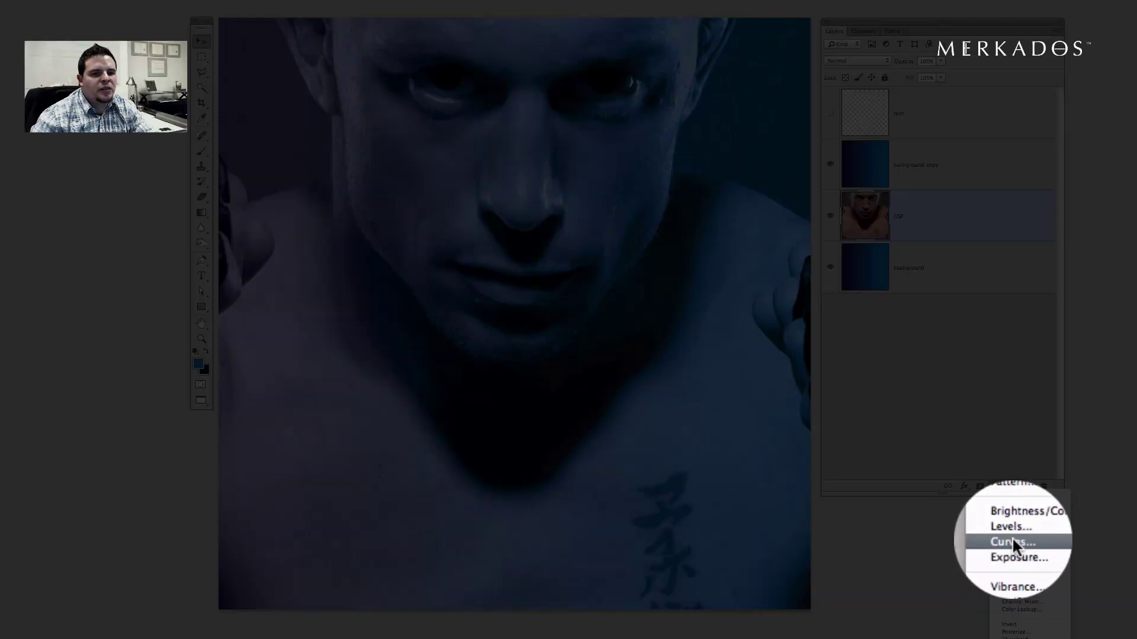
{"action": "left_click", "coordinate": [1012, 542]}
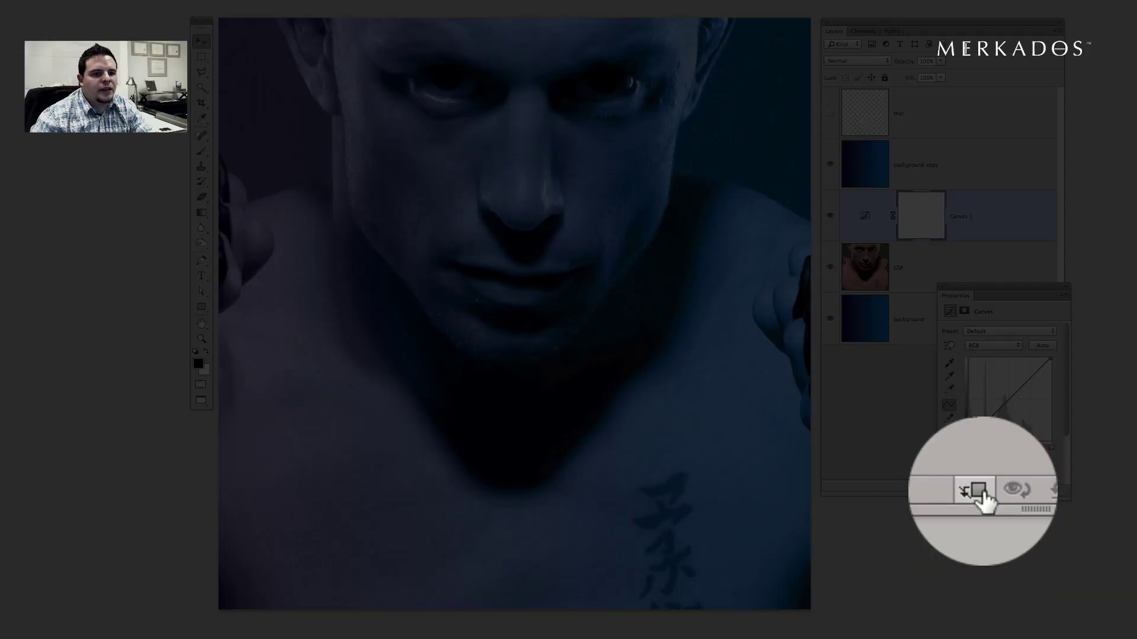
{"action": "left_click", "coordinate": [981, 495]}
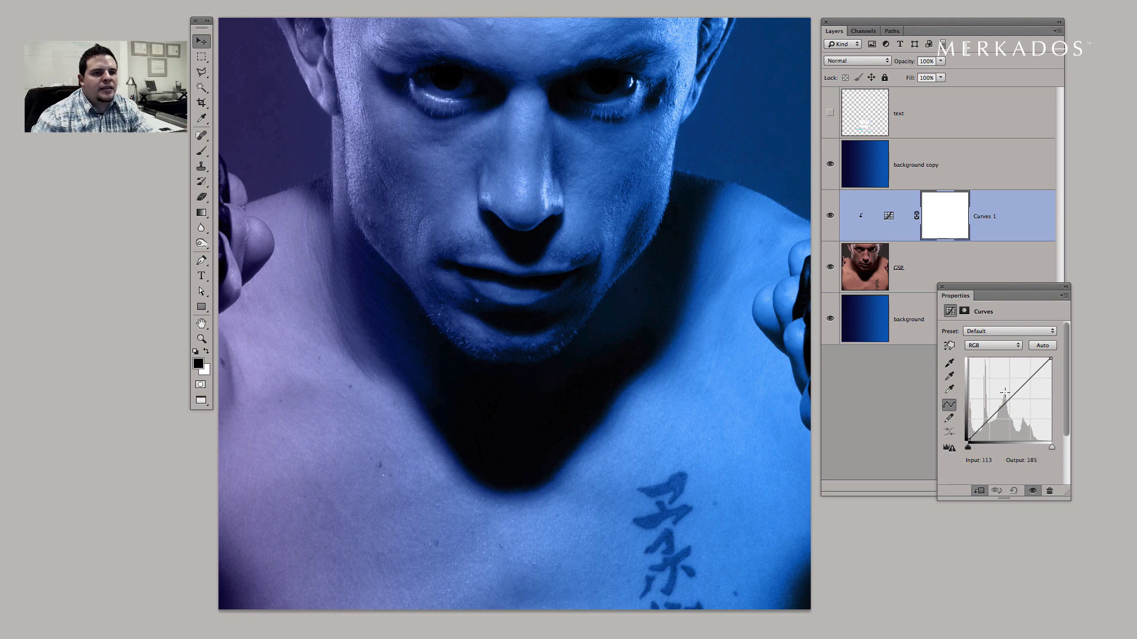
{"action": "left_click", "coordinate": [949, 419]}
{"action": "left_click_drag", "start_coordinate": [975, 433], "coordinate": [1051, 385]}
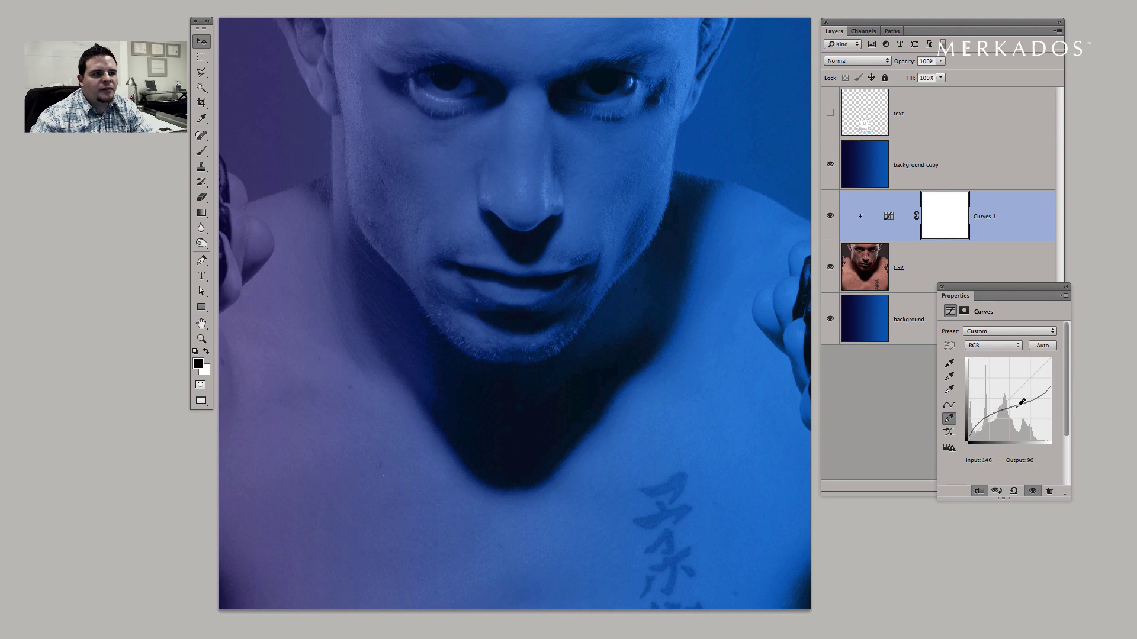
{"action": "left_click", "coordinate": [942, 288]}
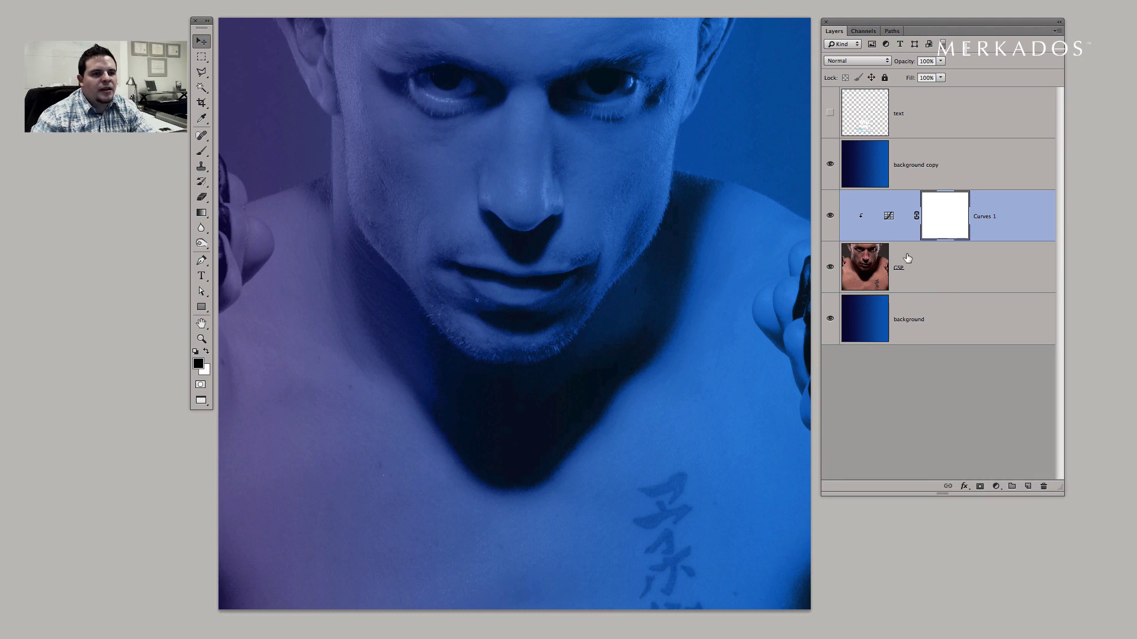
Lower the GSP layer's opacity to 65% and sharpen it with Unsharp Mask at 173% amount, 2.2 pixels radius and threshold 0.
{"action": "left_click", "coordinate": [926, 266]}
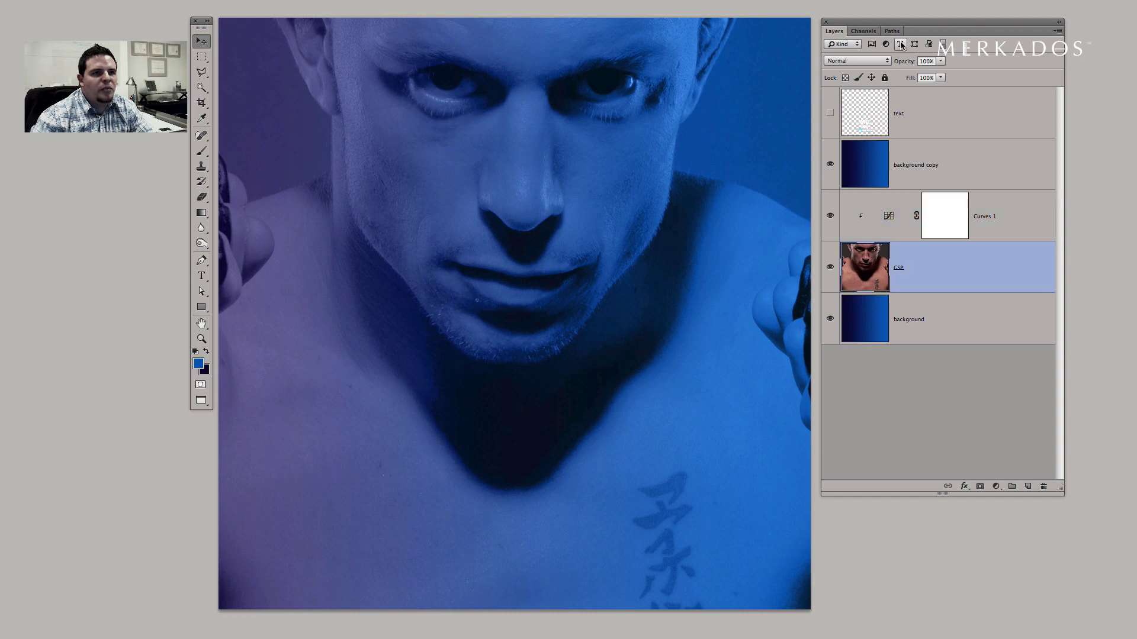
{"action": "left_click_drag", "start_coordinate": [904, 65], "coordinate": [893, 64]}
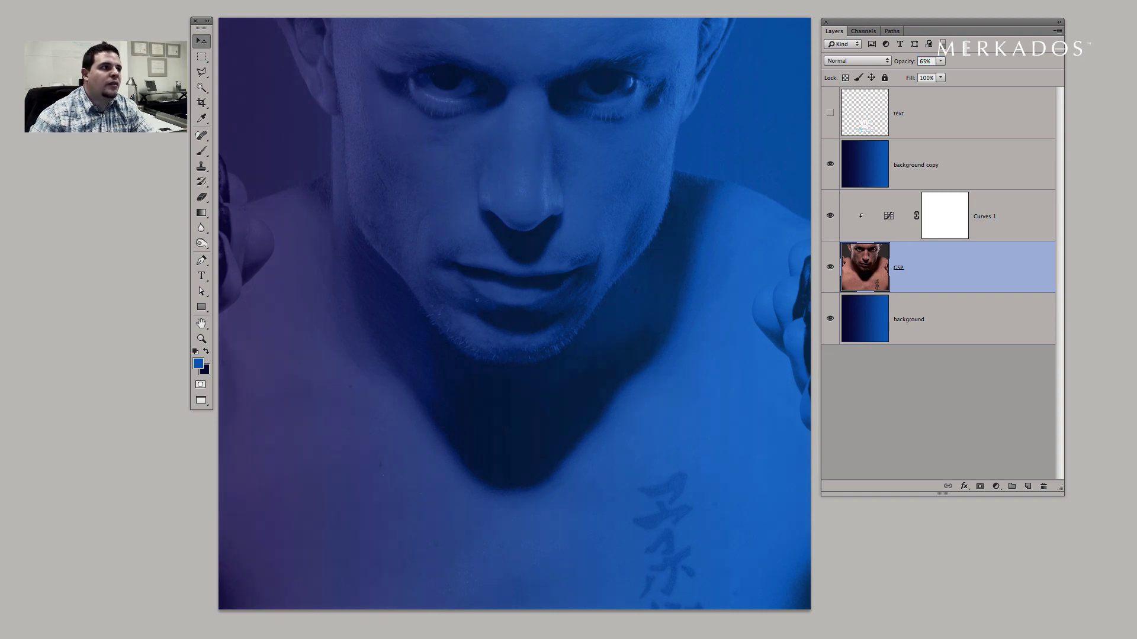
{"action": "left_click", "coordinate": [244, 5]}
{"action": "mouse_move", "coordinate": [271, 203]}
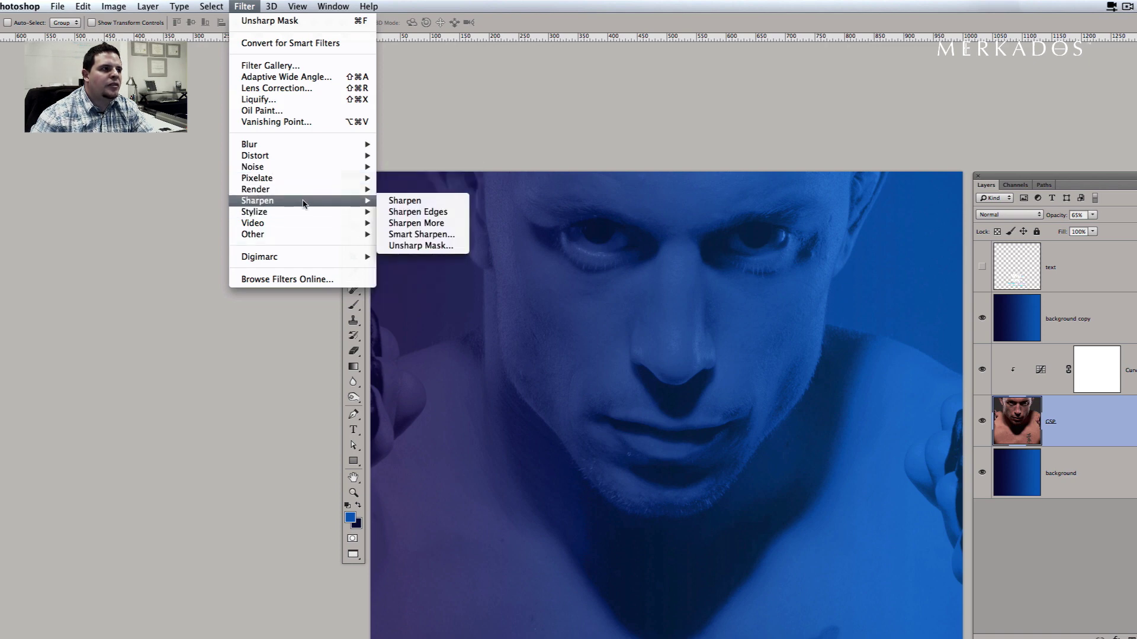
{"action": "left_click", "coordinate": [412, 248]}
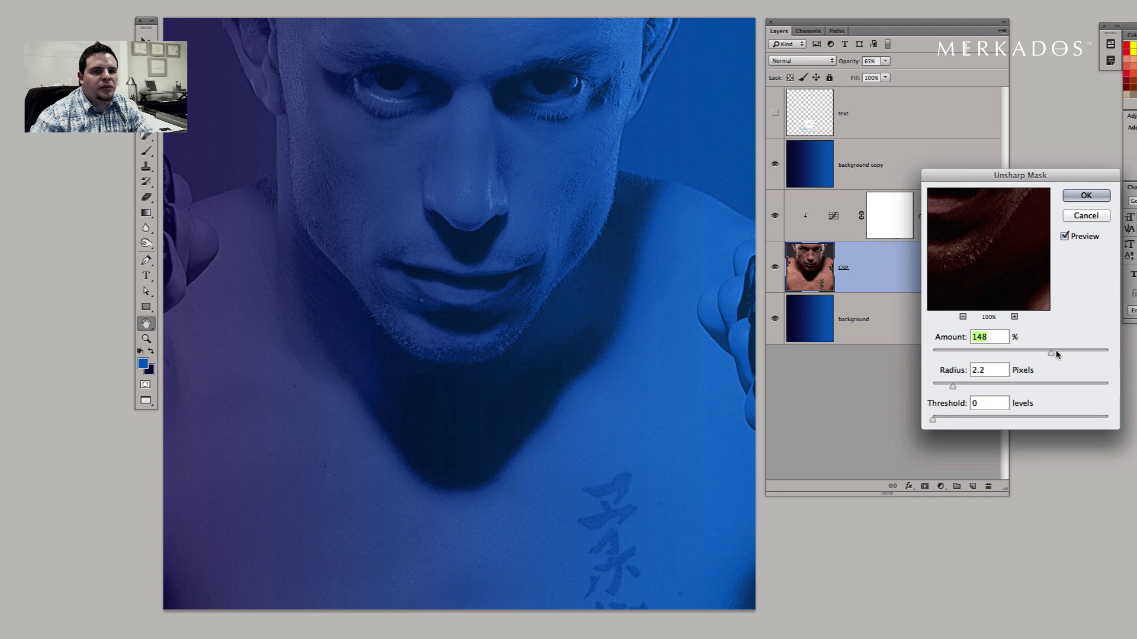
{"action": "left_click_drag", "start_coordinate": [1052, 354], "coordinate": [1063, 354]}
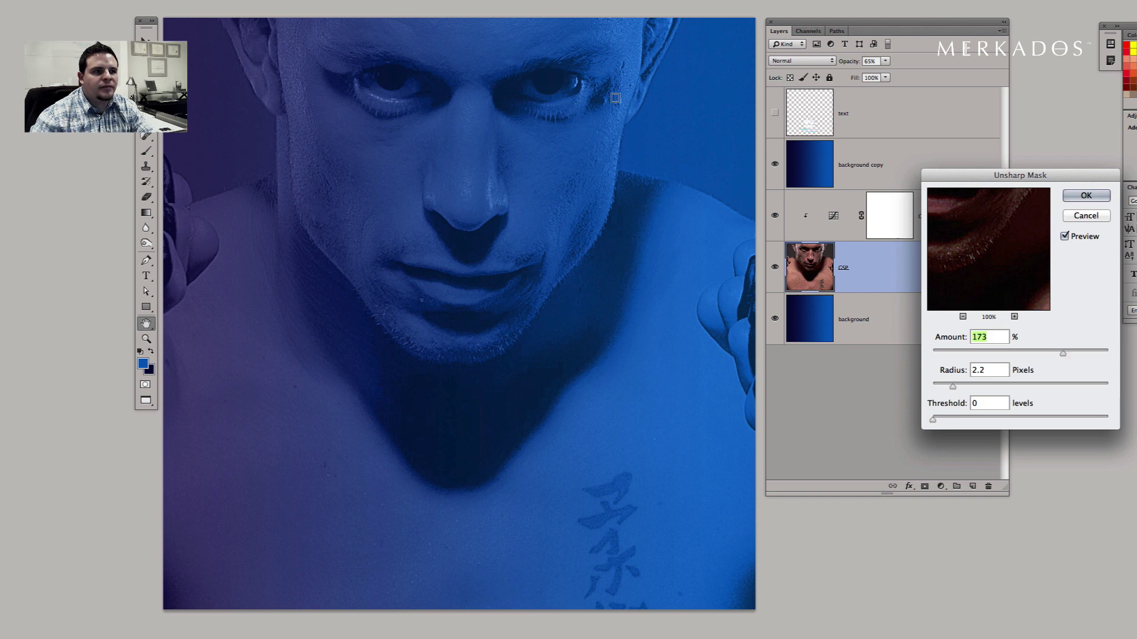
{"action": "left_click", "coordinate": [1078, 196]}
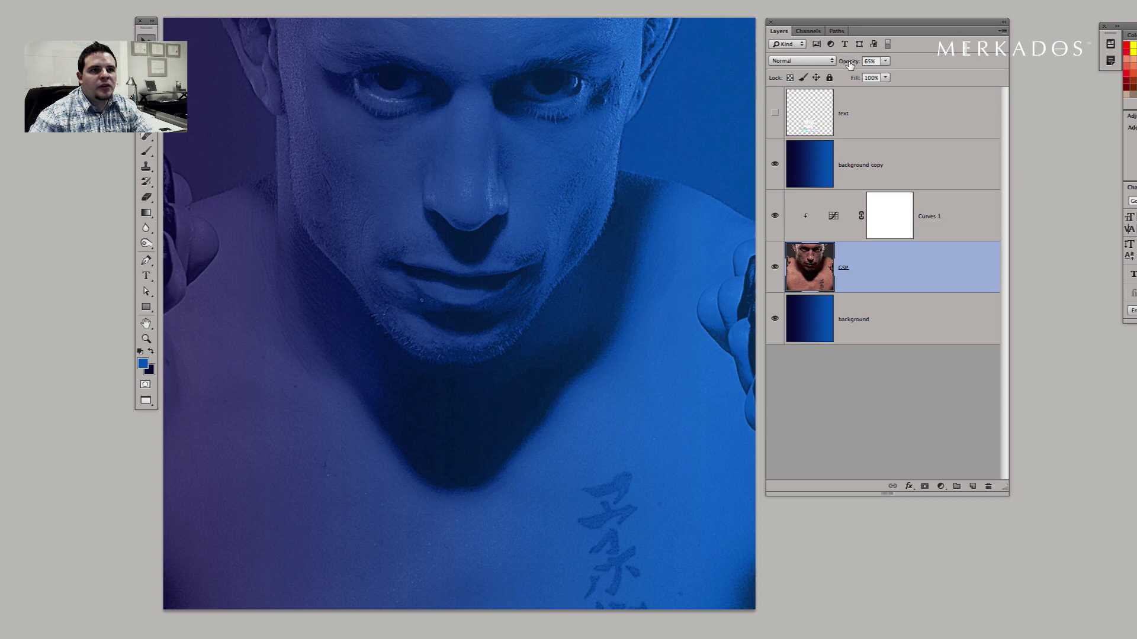
{"action": "left_click_drag", "start_coordinate": [850, 65], "coordinate": [848, 65]}
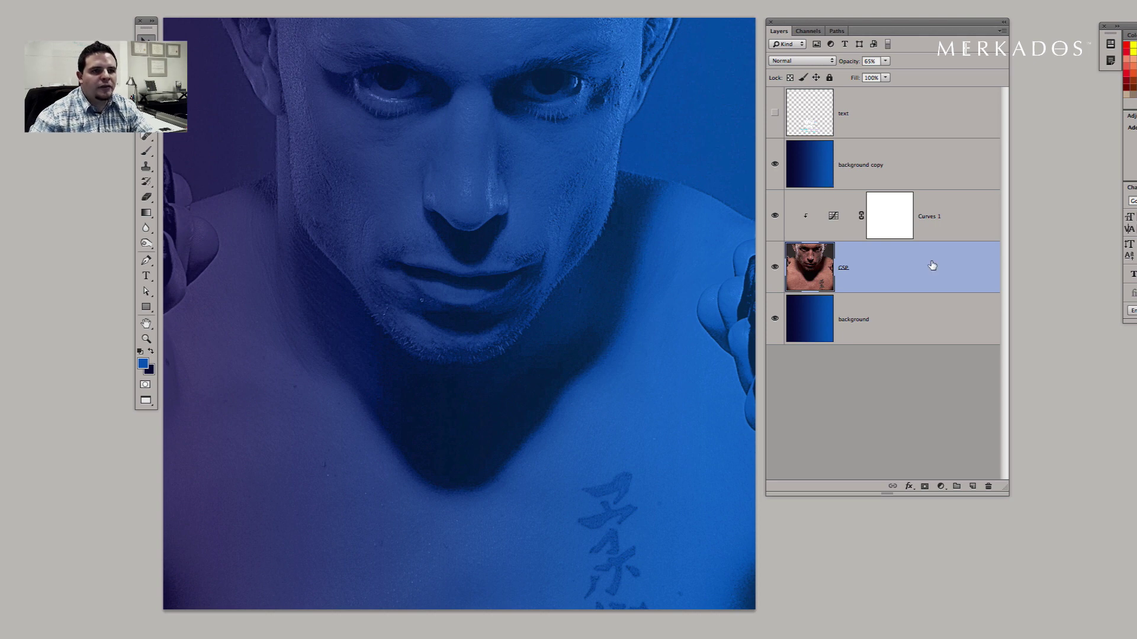
Duplicate the GSP layer above the background copy layer and scale the duplicate down to a small fighter figure at the canvas's bottom centre.
{"action": "left_click_drag", "start_coordinate": [893, 269], "coordinate": [888, 169]}
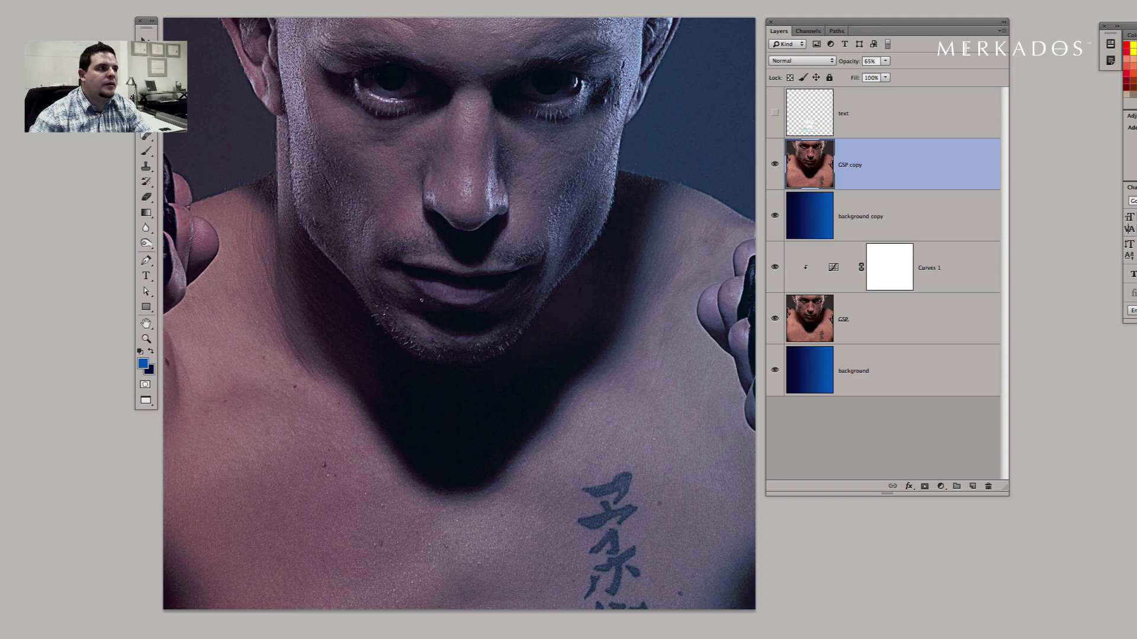
{"action": "left_click", "coordinate": [483, 163], "text": "alt"}
{"action": "left_click", "coordinate": [483, 163], "text": "alt"}
{"action": "left_click", "coordinate": [484, 163], "text": "alt"}
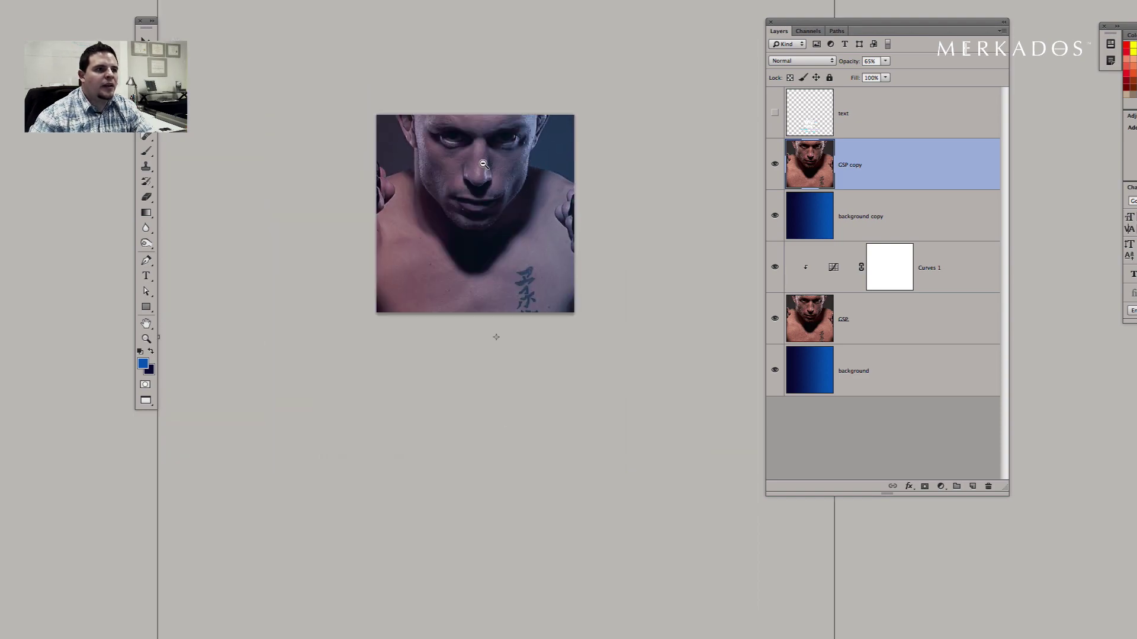
{"action": "left_click", "coordinate": [483, 163], "text": "alt"}
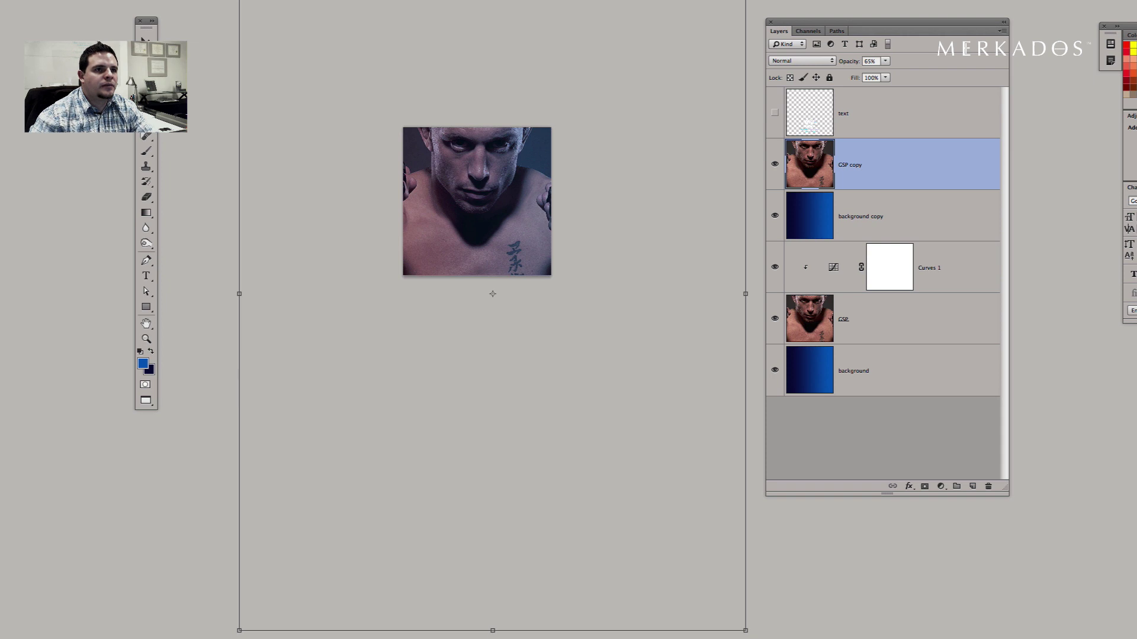
{"action": "left_click_drag", "start_coordinate": [698, 25], "coordinate": [488, 216]}
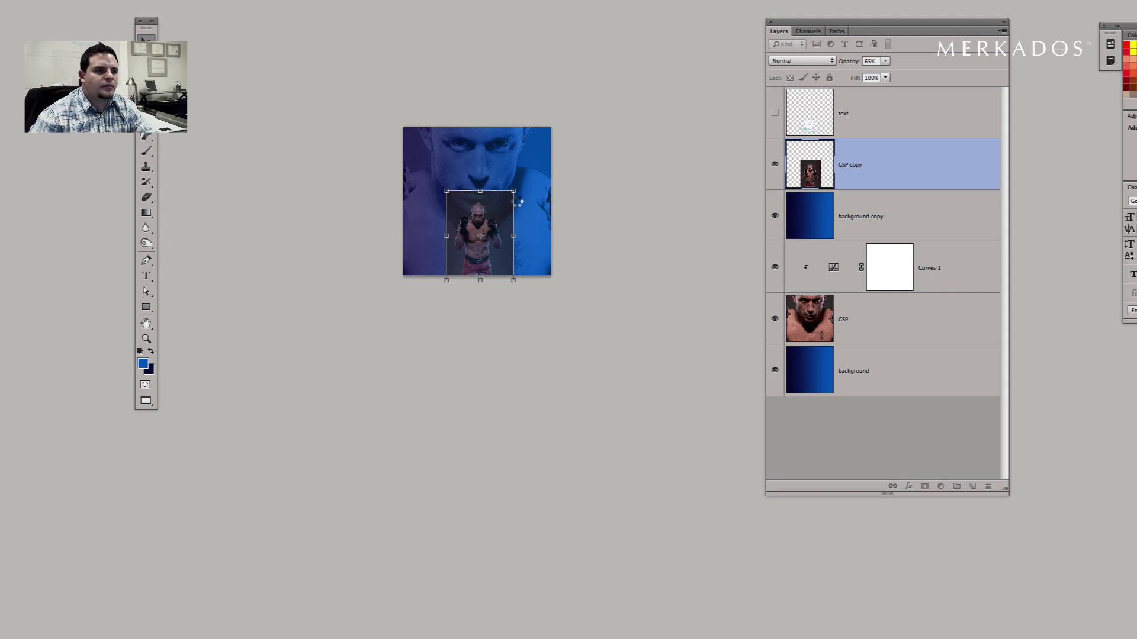
{"action": "key", "text": "Return"}
Hide the background copy, Curves 1 and GSP layers so the small figure stands only over the background gradient.
{"action": "left_click", "coordinate": [484, 216]}
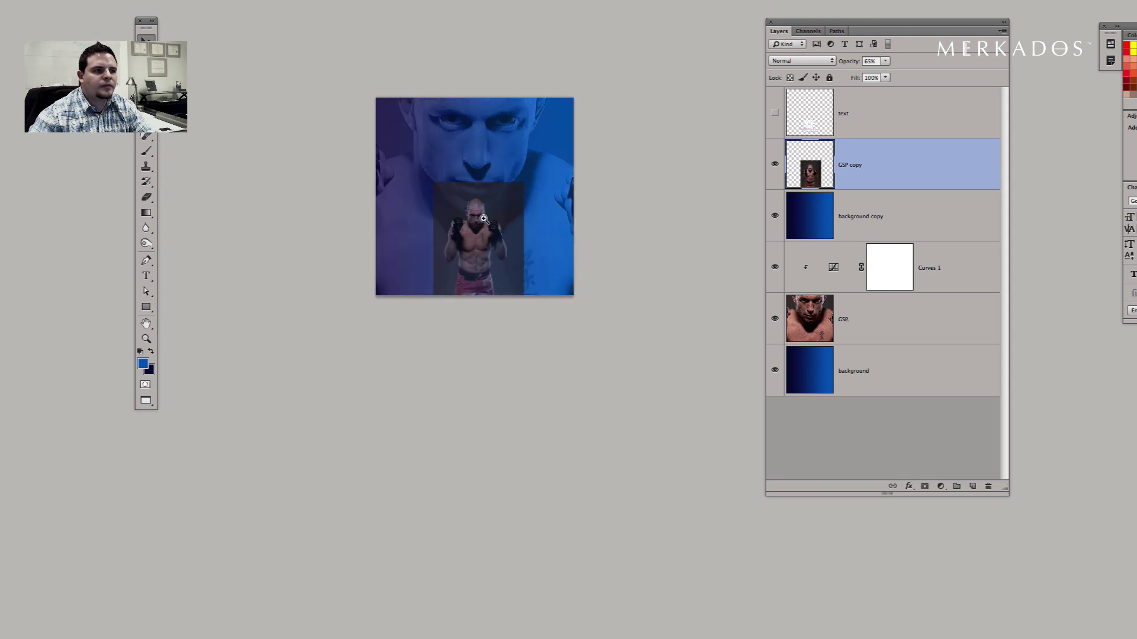
{"action": "left_click", "coordinate": [500, 224]}
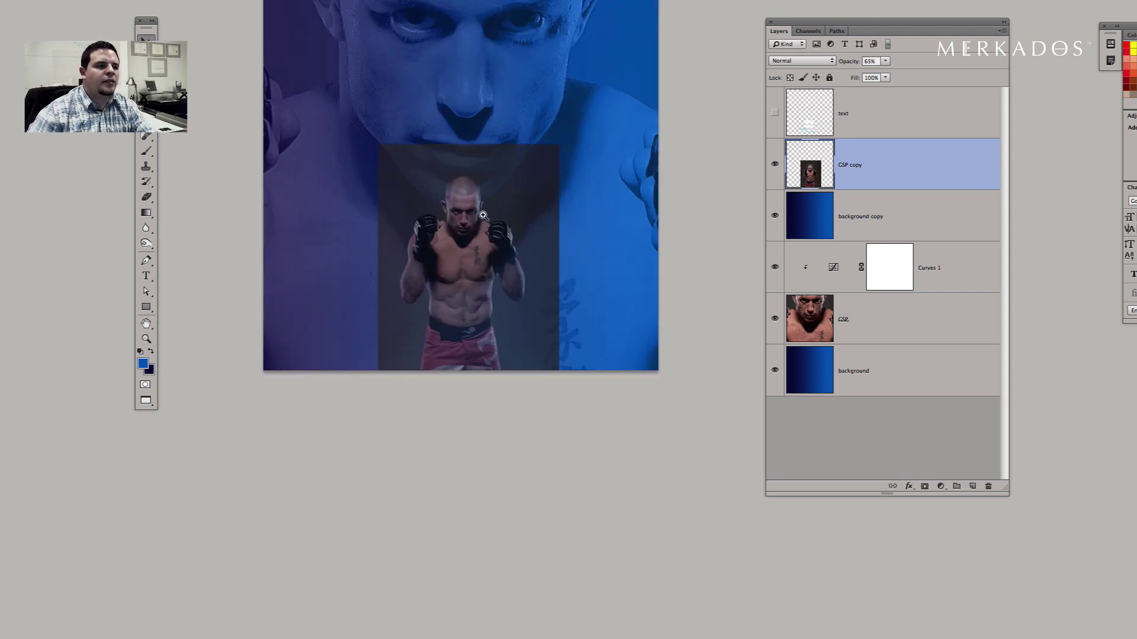
{"action": "left_click", "coordinate": [484, 216]}
{"action": "left_click_drag", "start_coordinate": [527, 56], "coordinate": [528, 113]}
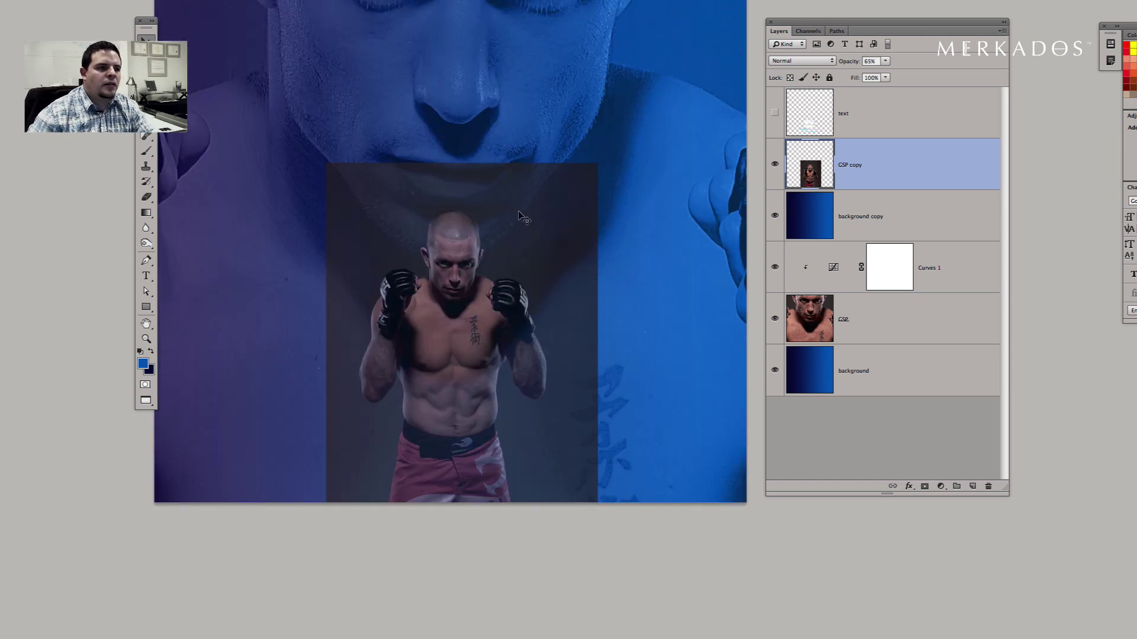
{"action": "left_click_drag", "start_coordinate": [777, 212], "coordinate": [776, 325]}
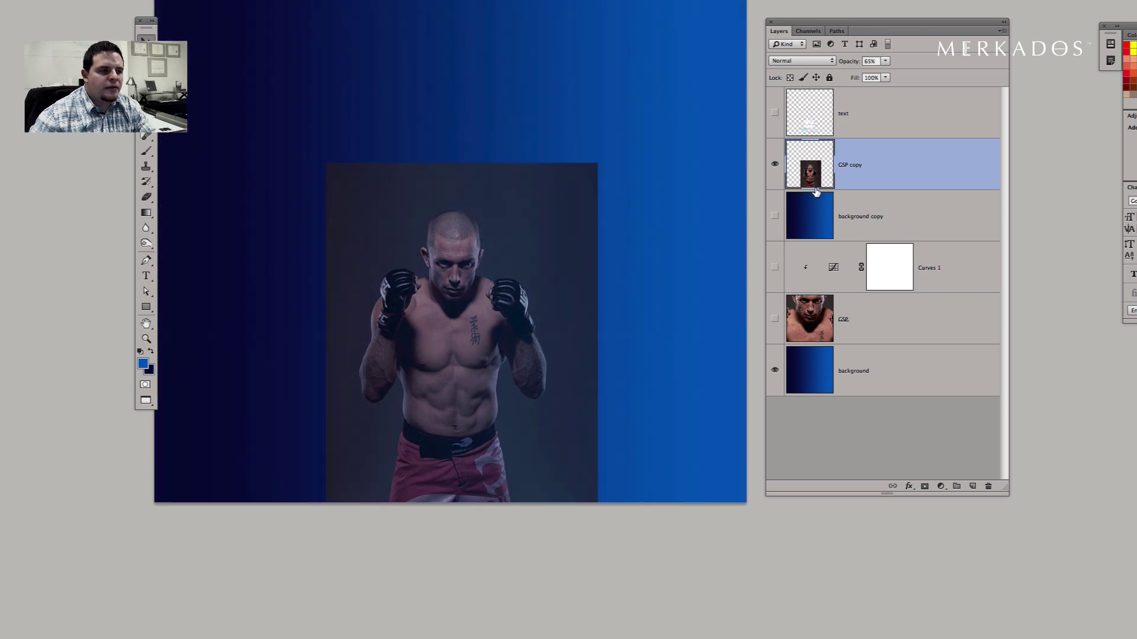
Load the white fighter silhouette of the Red copy channel as a selection and make the RGB composite active with Red copy hidden.
{"action": "left_click", "coordinate": [809, 31]}
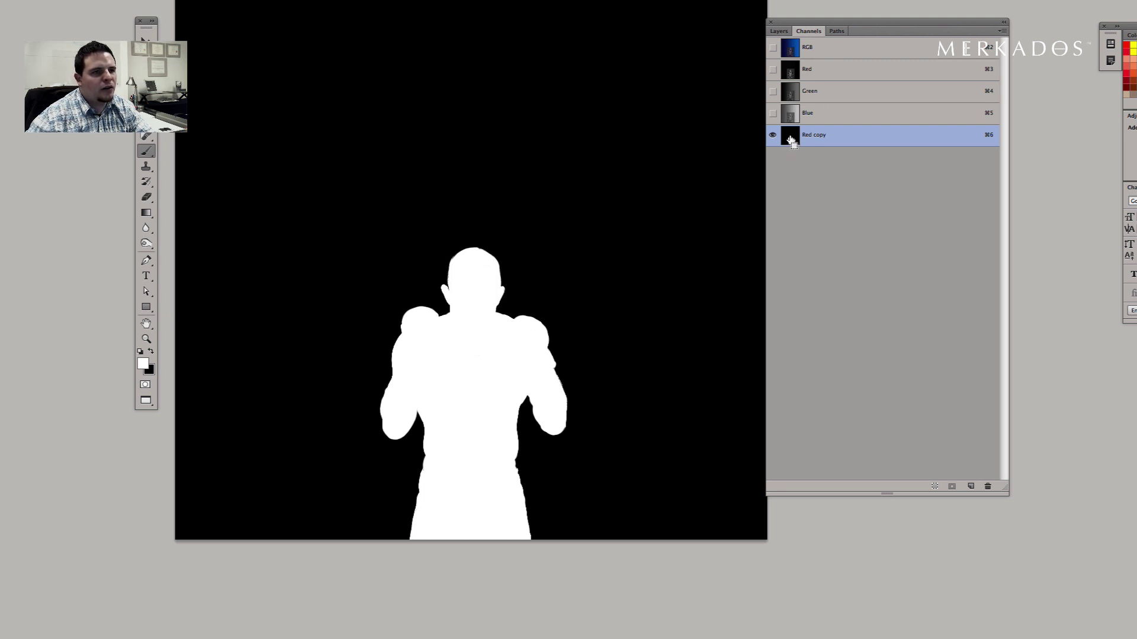
{"action": "left_click", "coordinate": [791, 137], "text": "super"}
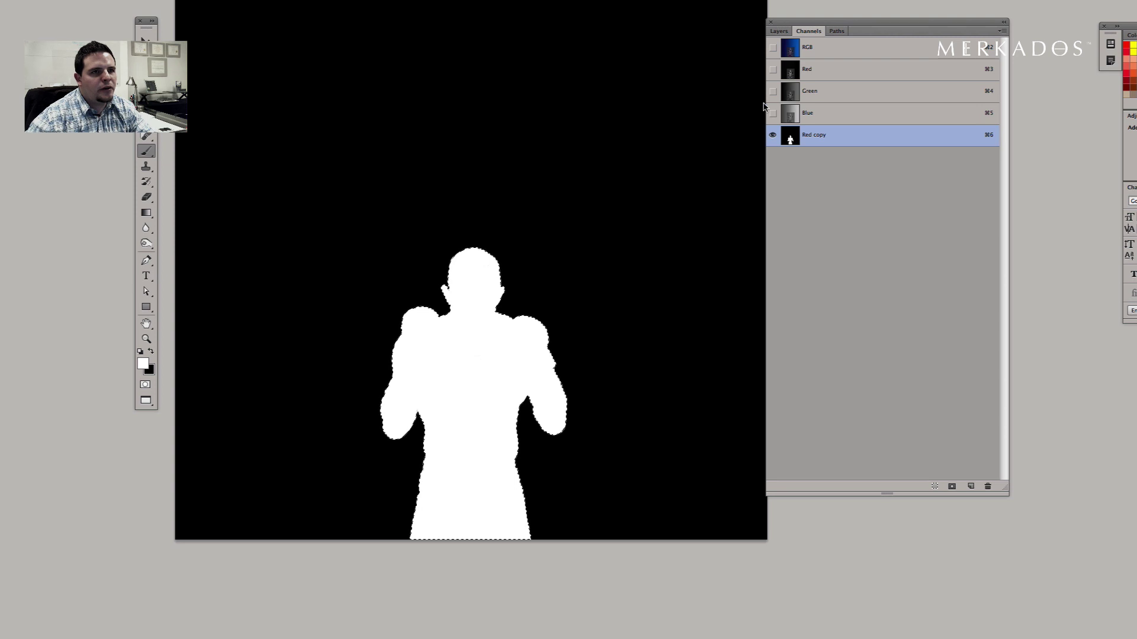
{"action": "left_click", "coordinate": [772, 47]}
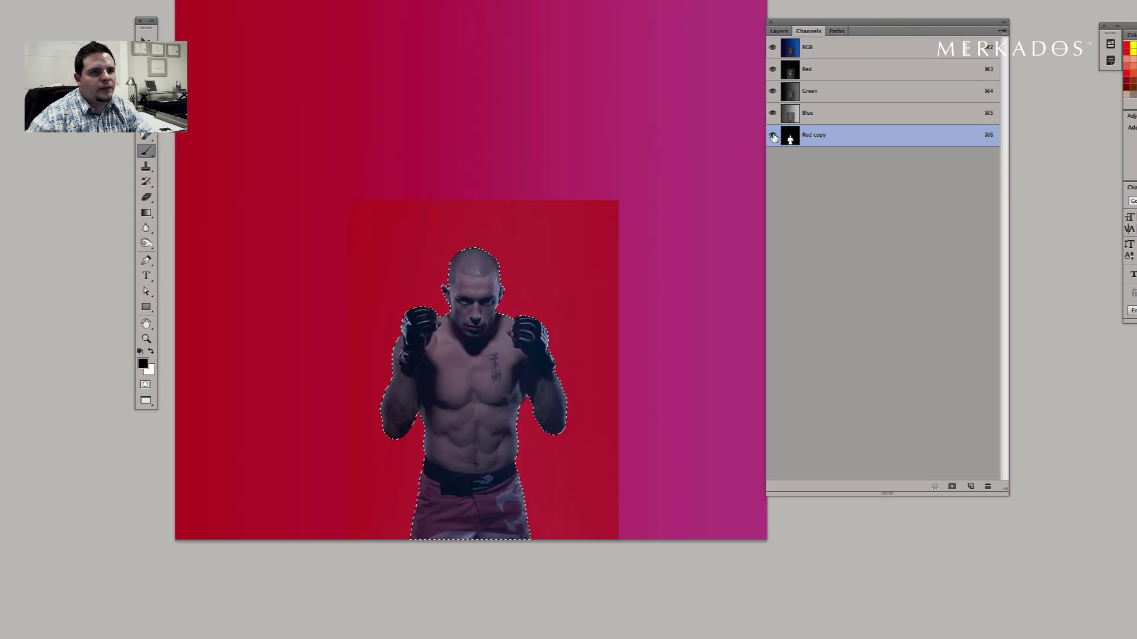
{"action": "left_click", "coordinate": [772, 135]}
{"action": "key", "text": "x"}
{"action": "left_click", "coordinate": [828, 54]}
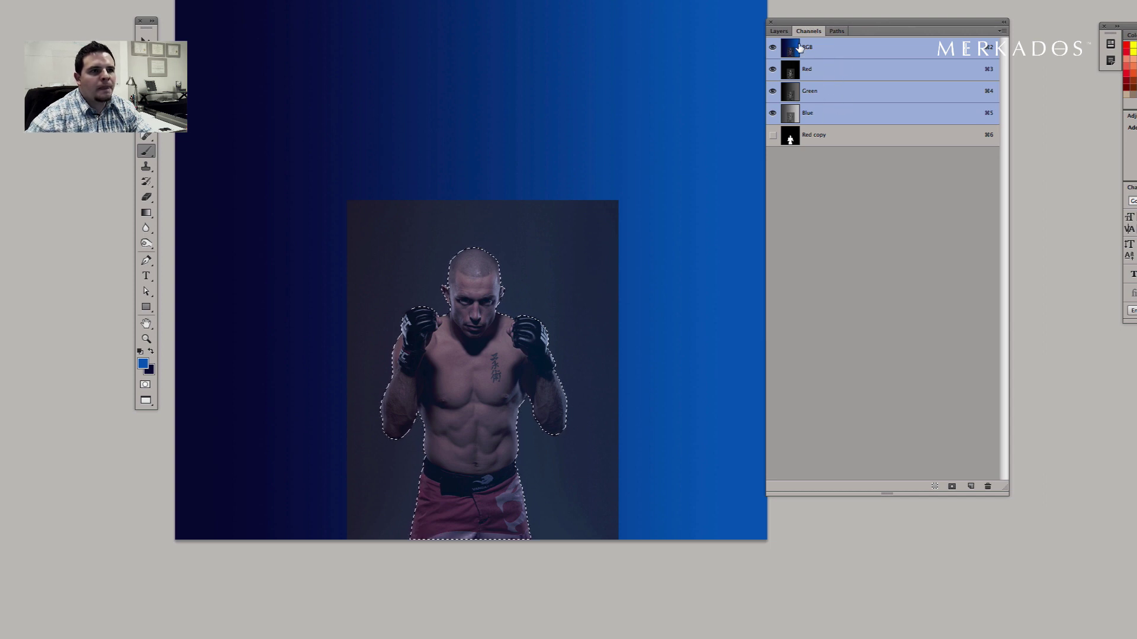
Add a layer mask to the GSP copy layer from the fighter selection.
{"action": "left_click", "coordinate": [778, 31]}
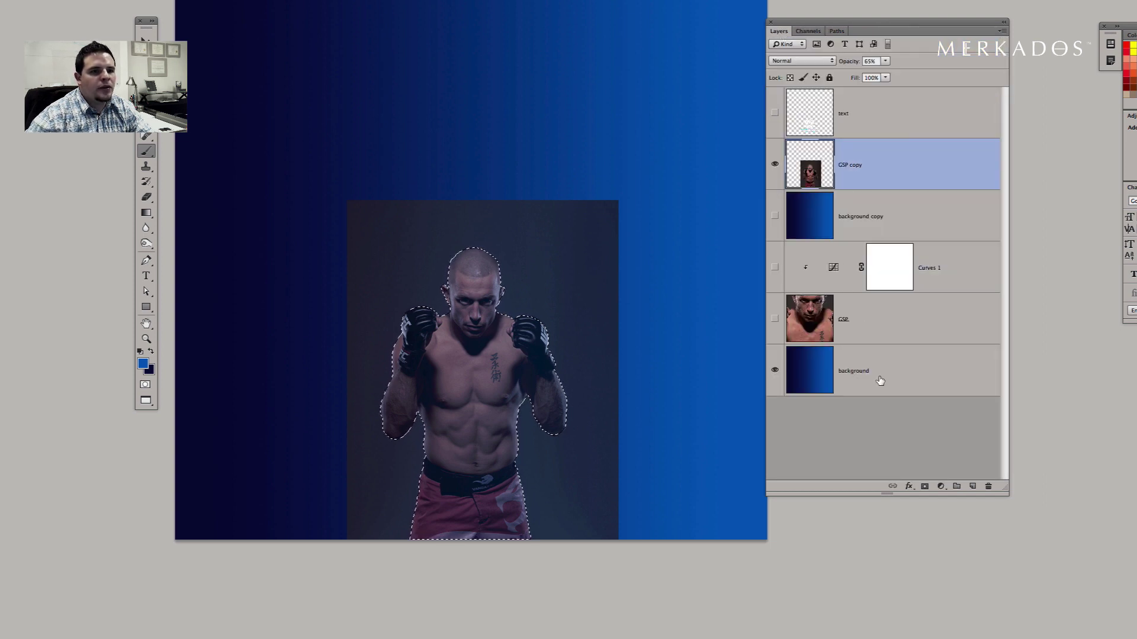
{"action": "left_click", "coordinate": [925, 486]}
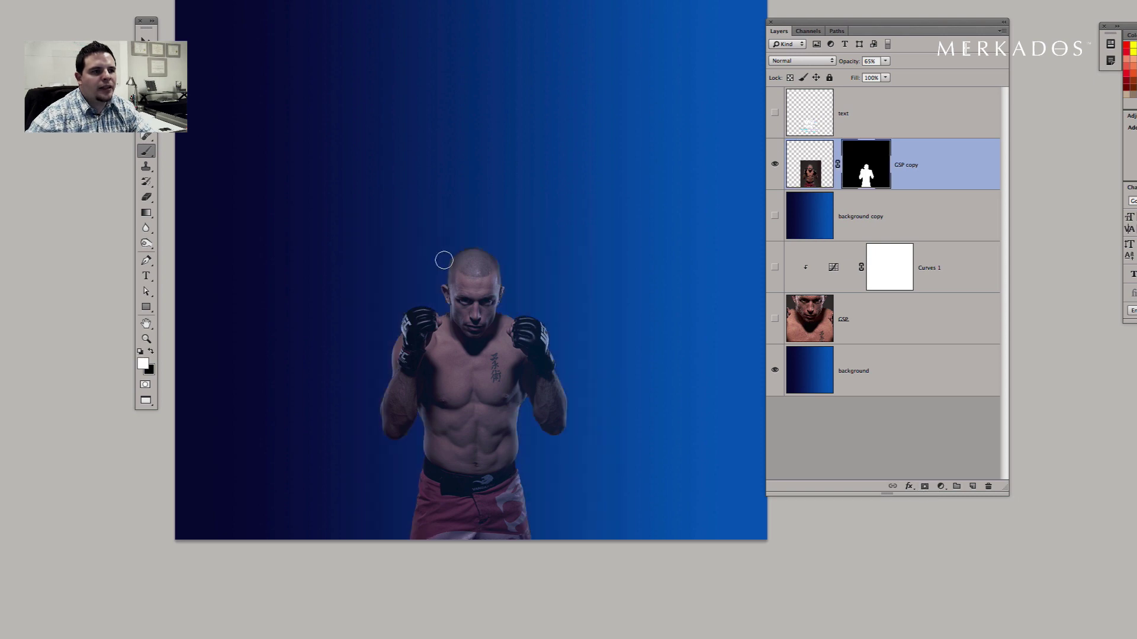
{"action": "key", "text": "v"}
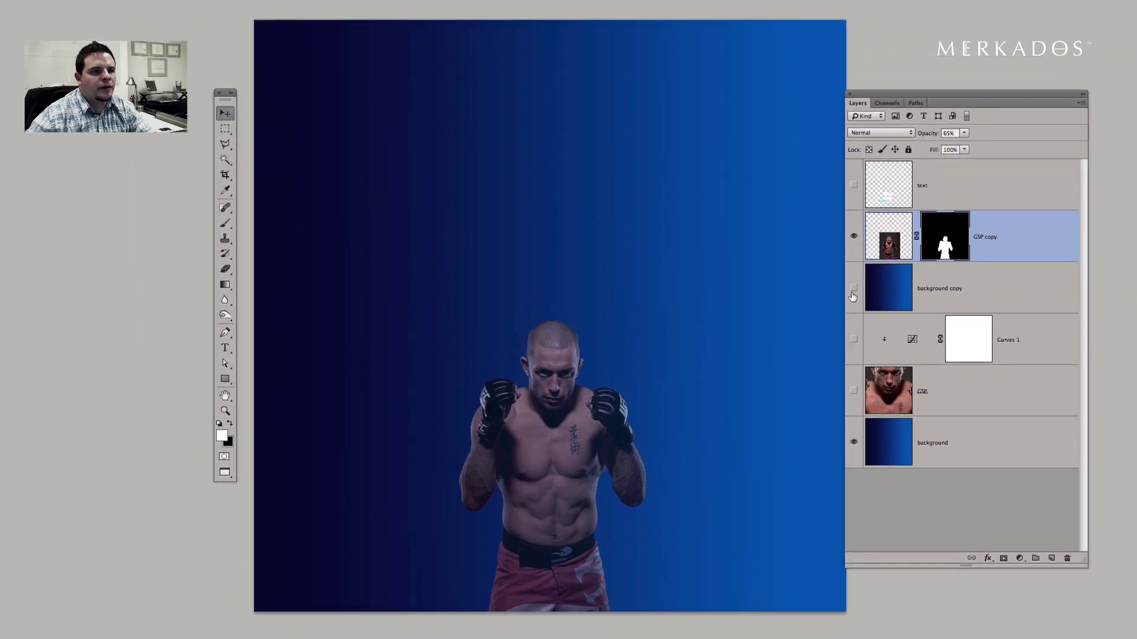
Show the background copy, Curves 1 and GSP layers again and raise the GSP copy layer's opacity to 100%.
{"action": "left_click_drag", "start_coordinate": [852, 289], "coordinate": [853, 389]}
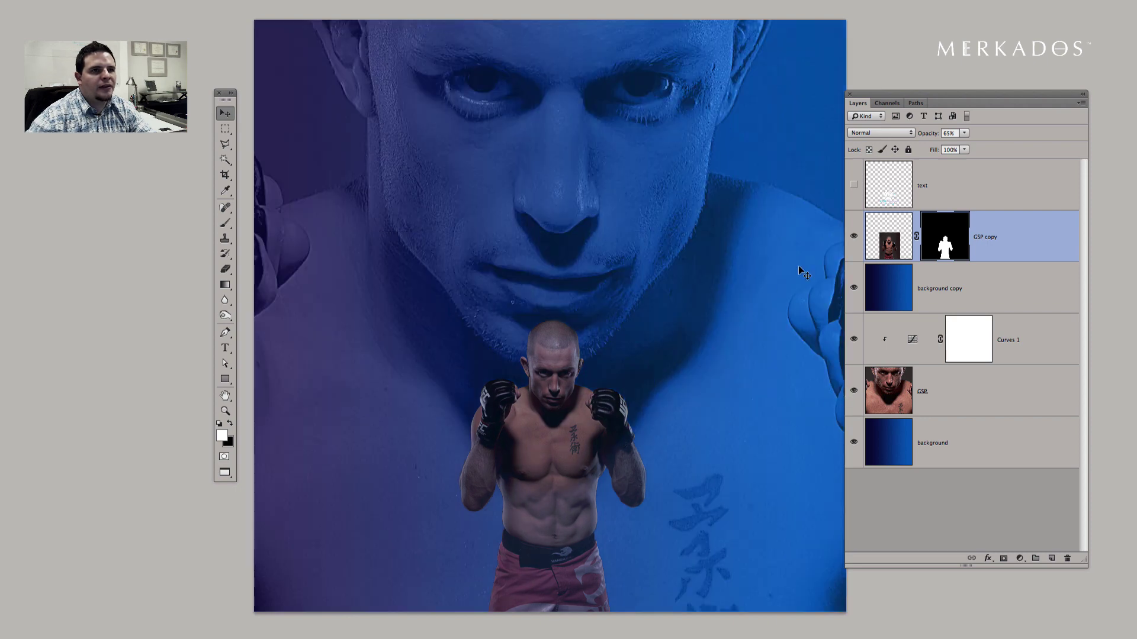
{"action": "left_click", "coordinate": [896, 219]}
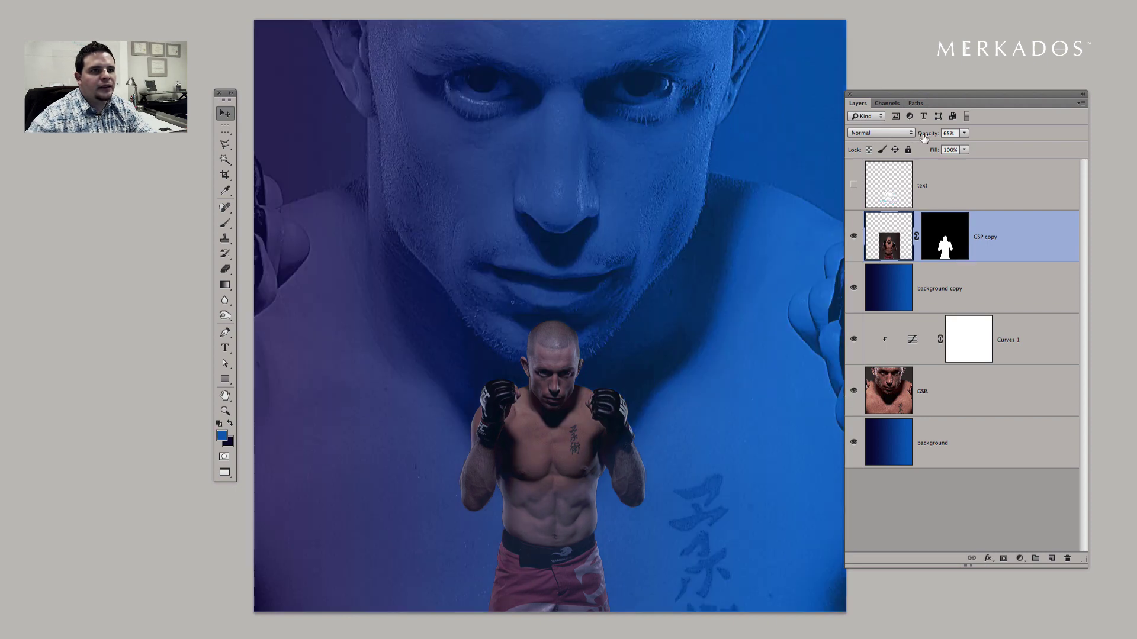
{"action": "left_click_drag", "start_coordinate": [927, 136], "coordinate": [936, 137]}
{"action": "key", "text": "0"}
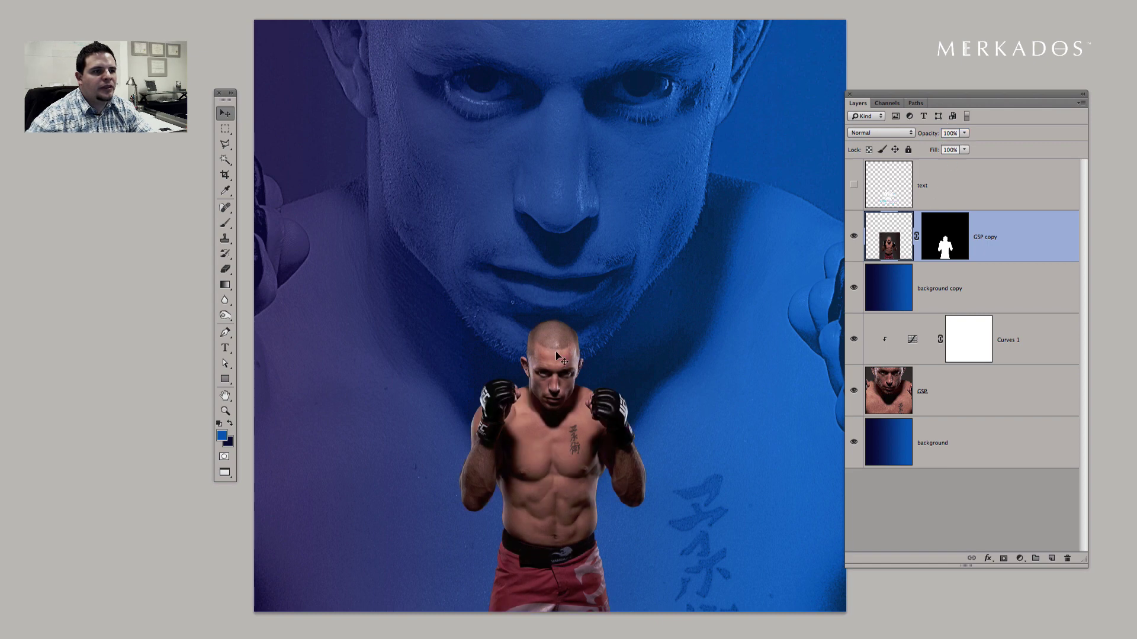
Duplicate the background copy gradient above the GSP copy layer and set the duplicate's opacity to 45%.
{"action": "left_click", "coordinate": [615, 276], "text": "alt+super"}
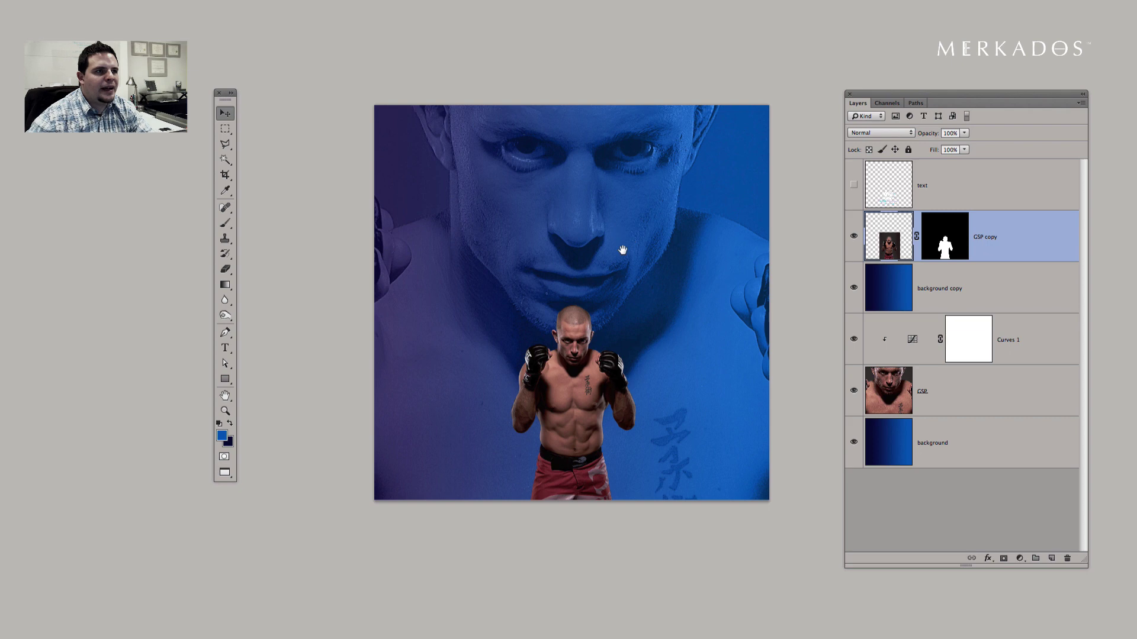
{"action": "left_click_drag", "start_coordinate": [621, 253], "coordinate": [616, 271]}
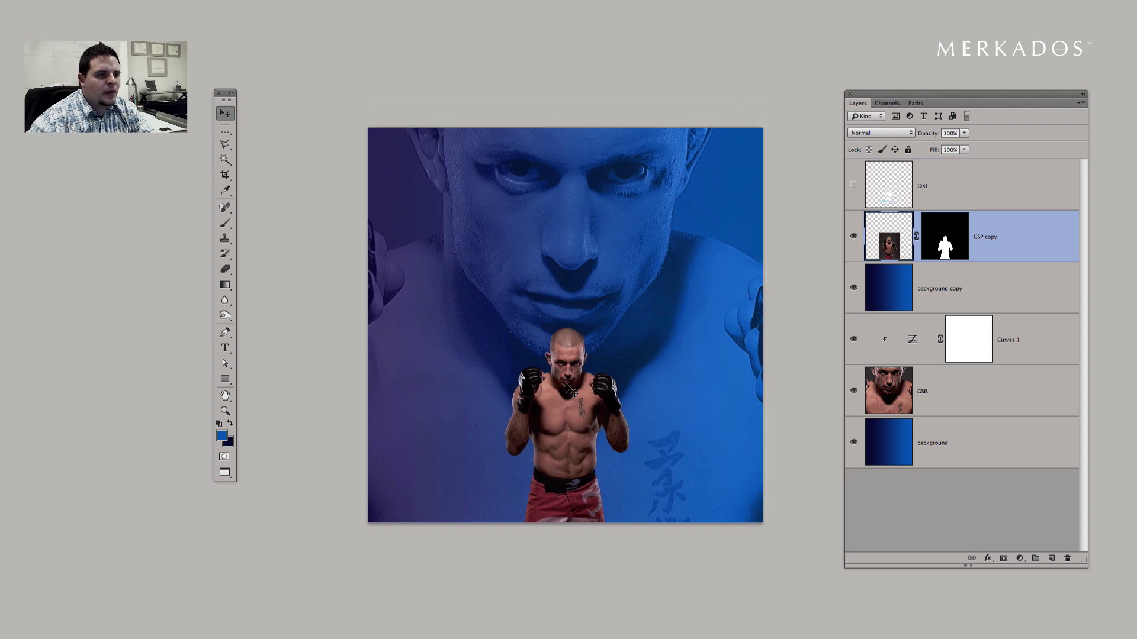
{"action": "left_click", "coordinate": [1004, 292]}
{"action": "left_click_drag", "start_coordinate": [1007, 291], "coordinate": [1005, 220]}
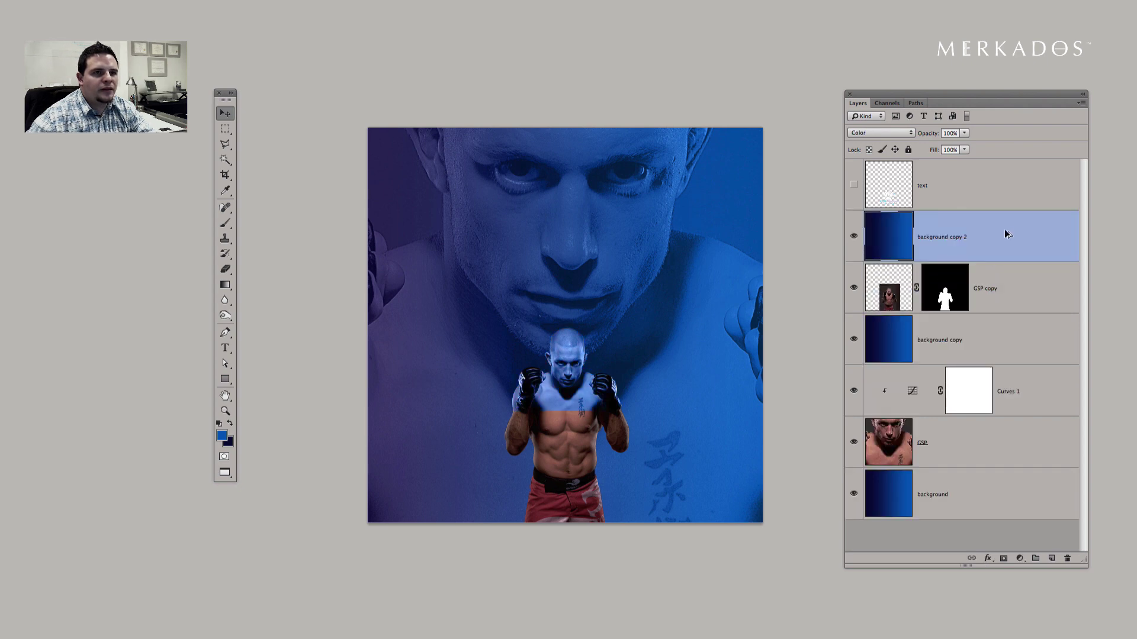
{"action": "left_click_drag", "start_coordinate": [930, 134], "coordinate": [928, 135]}
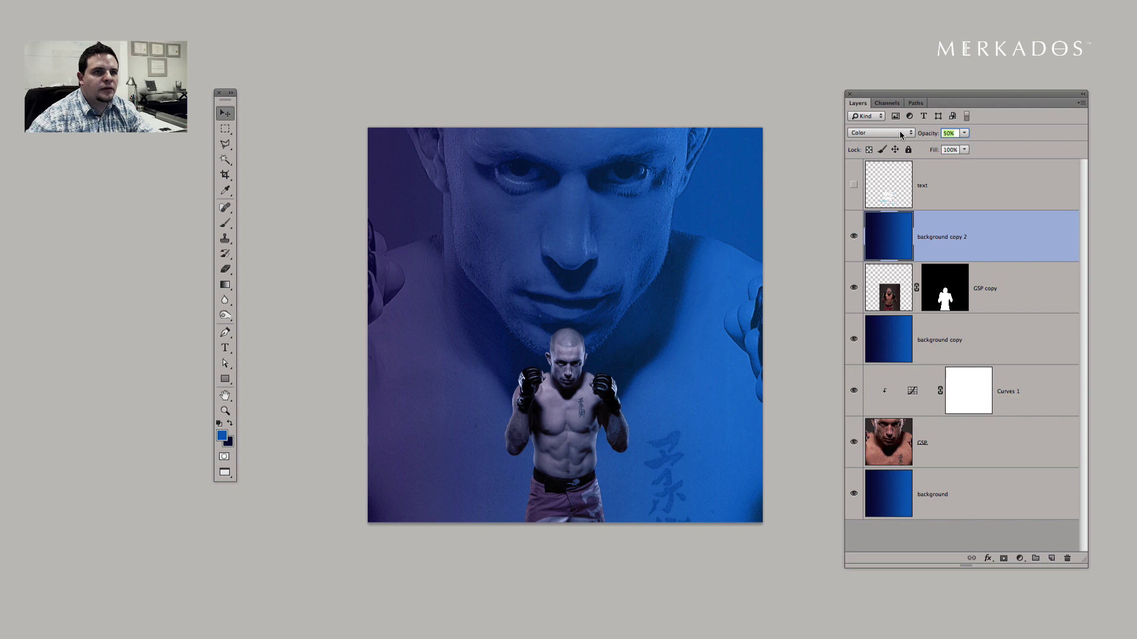
{"action": "type", "text": "45"}
{"action": "key", "text": "Return"}
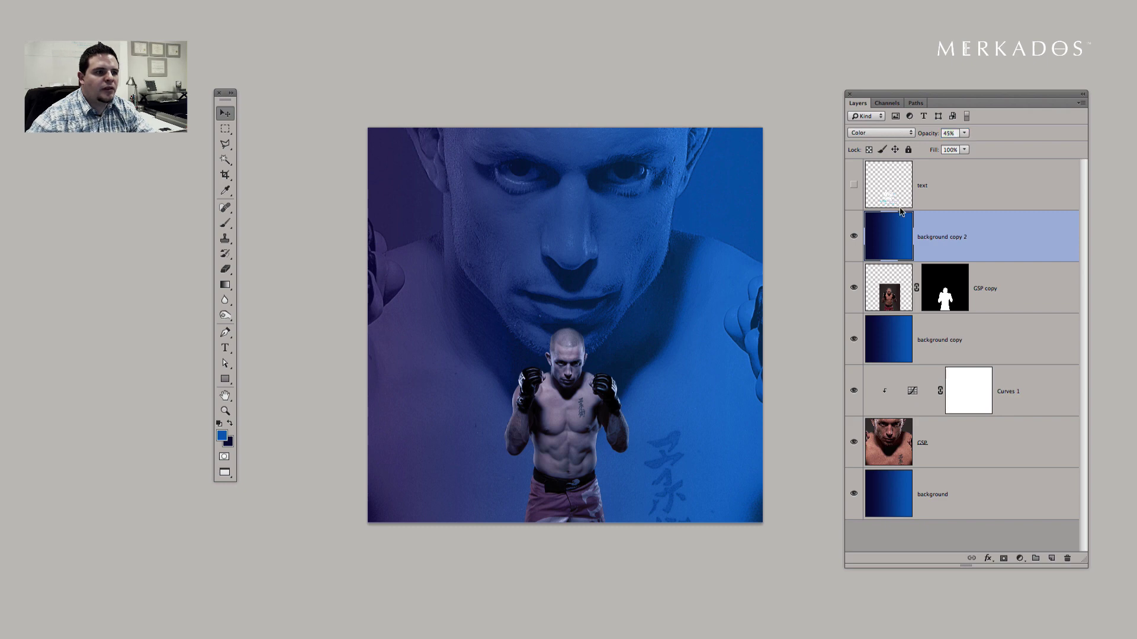
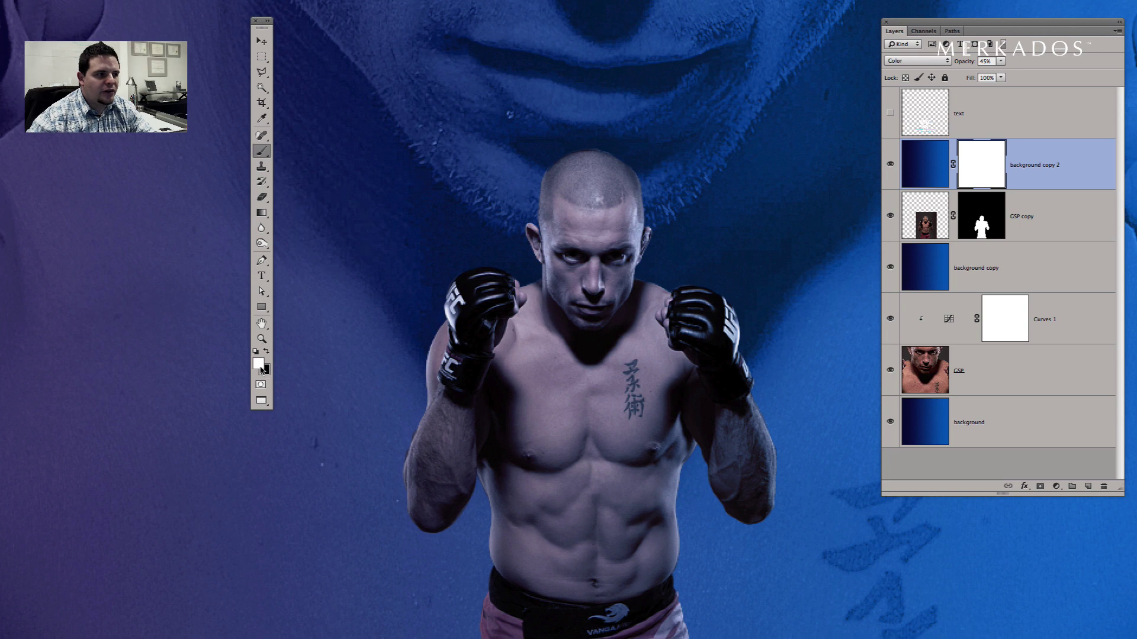
Paint black on the background copy 2 layer's mask over the small fighter's chest and abdomen to bring back warm skin tones.
{"action": "left_click", "coordinate": [267, 352]}
{"action": "left_click_drag", "start_coordinate": [583, 408], "coordinate": [610, 450]}
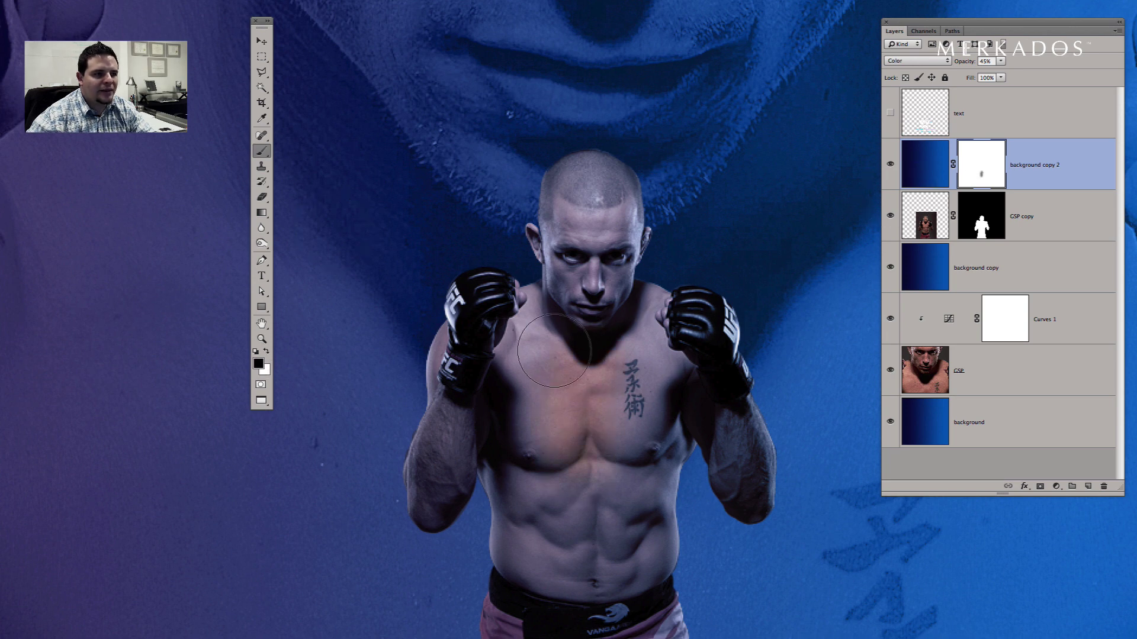
{"action": "left_click_drag", "start_coordinate": [532, 387], "coordinate": [540, 518]}
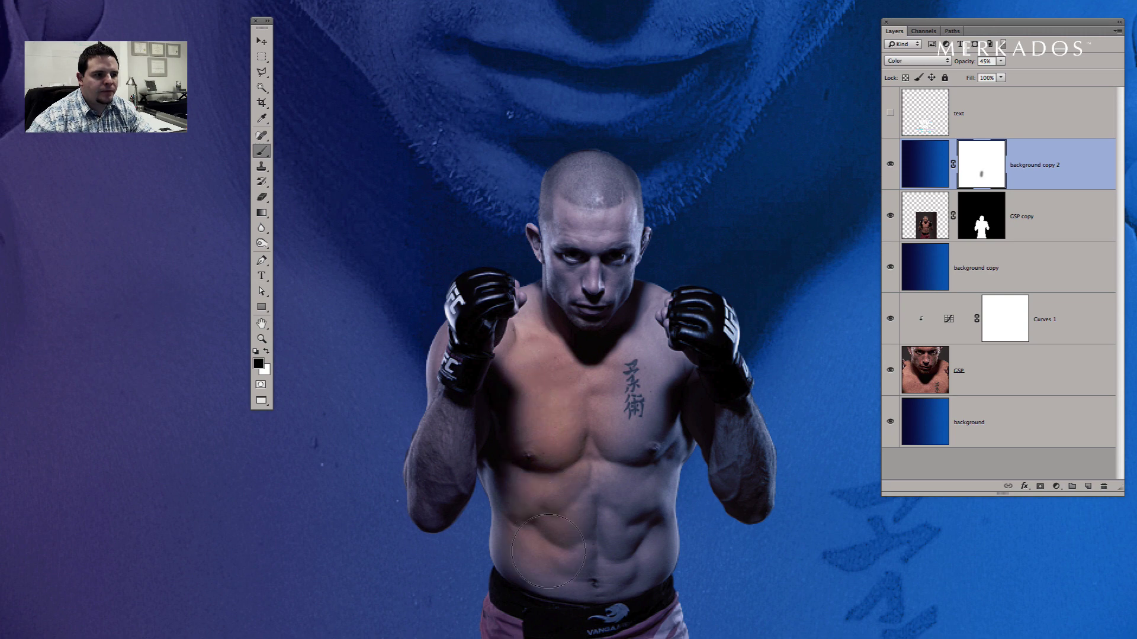
{"action": "mouse_move", "coordinate": [598, 385]}
{"action": "left_mouse_down"}
{"action": "mouse_move", "coordinate": [627, 367]}
{"action": "mouse_move", "coordinate": [630, 323]}
{"action": "mouse_move", "coordinate": [628, 332]}
{"action": "left_mouse_up"}
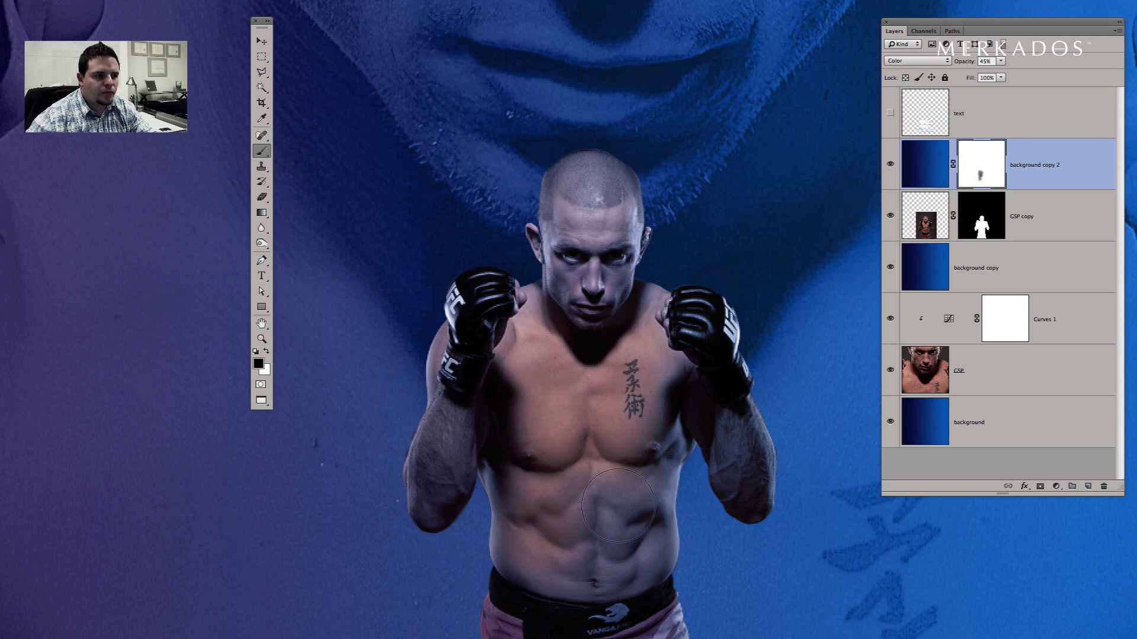
{"action": "mouse_move", "coordinate": [618, 505]}
{"action": "left_mouse_down"}
{"action": "mouse_move", "coordinate": [618, 595]}
{"action": "mouse_move", "coordinate": [556, 638]}
{"action": "left_mouse_up"}
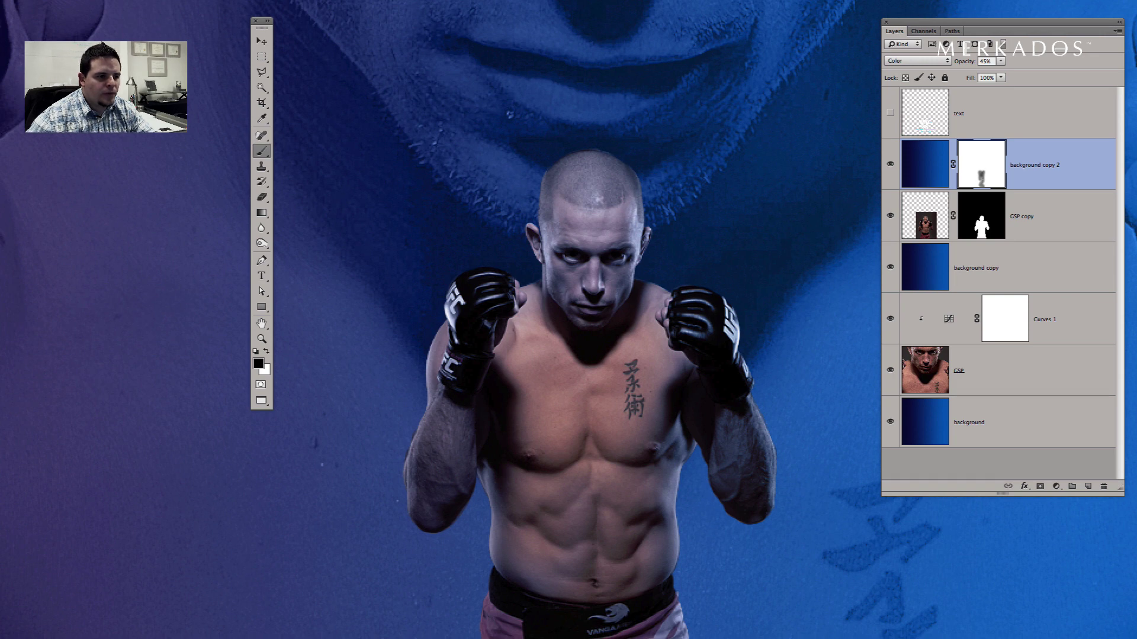
Extend the black painting on the background copy 2 mask to the fighter's forearms and set the layer's opacity to 44%.
{"action": "mouse_move", "coordinate": [509, 402]}
{"action": "left_mouse_down"}
{"action": "mouse_move", "coordinate": [524, 365]}
{"action": "mouse_move", "coordinate": [584, 304]}
{"action": "mouse_move", "coordinate": [594, 252]}
{"action": "mouse_move", "coordinate": [592, 347]}
{"action": "mouse_move", "coordinate": [622, 338]}
{"action": "mouse_move", "coordinate": [639, 358]}
{"action": "mouse_move", "coordinate": [636, 378]}
{"action": "mouse_move", "coordinate": [484, 418]}
{"action": "mouse_move", "coordinate": [458, 469]}
{"action": "mouse_move", "coordinate": [682, 409]}
{"action": "mouse_move", "coordinate": [711, 421]}
{"action": "mouse_move", "coordinate": [710, 468]}
{"action": "left_mouse_up"}
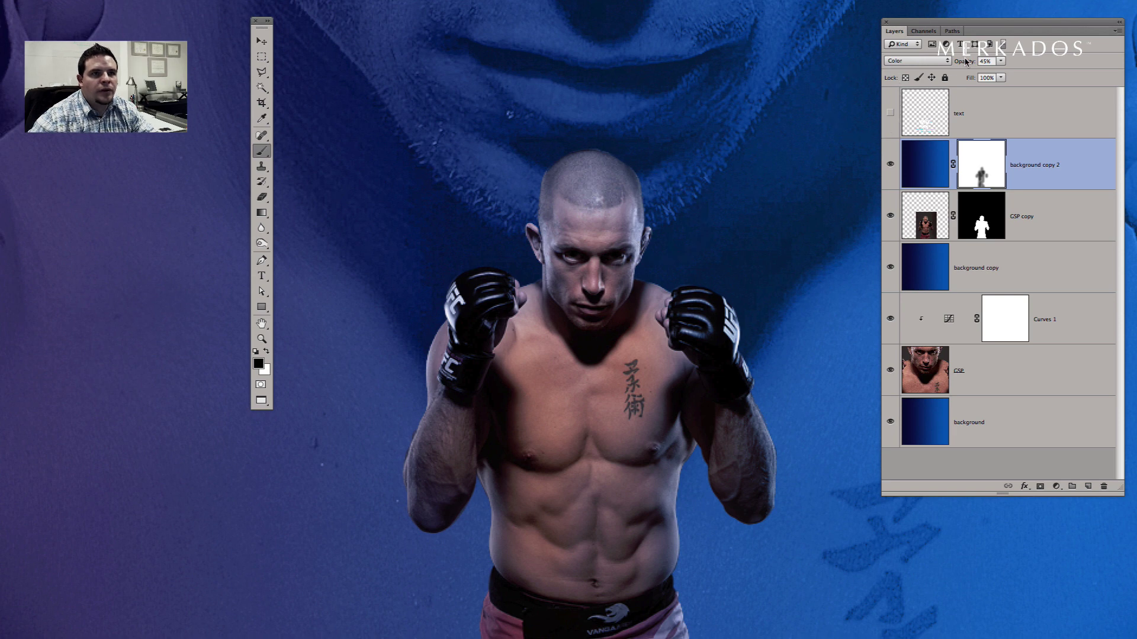
{"action": "left_click_drag", "start_coordinate": [965, 65], "coordinate": [954, 65]}
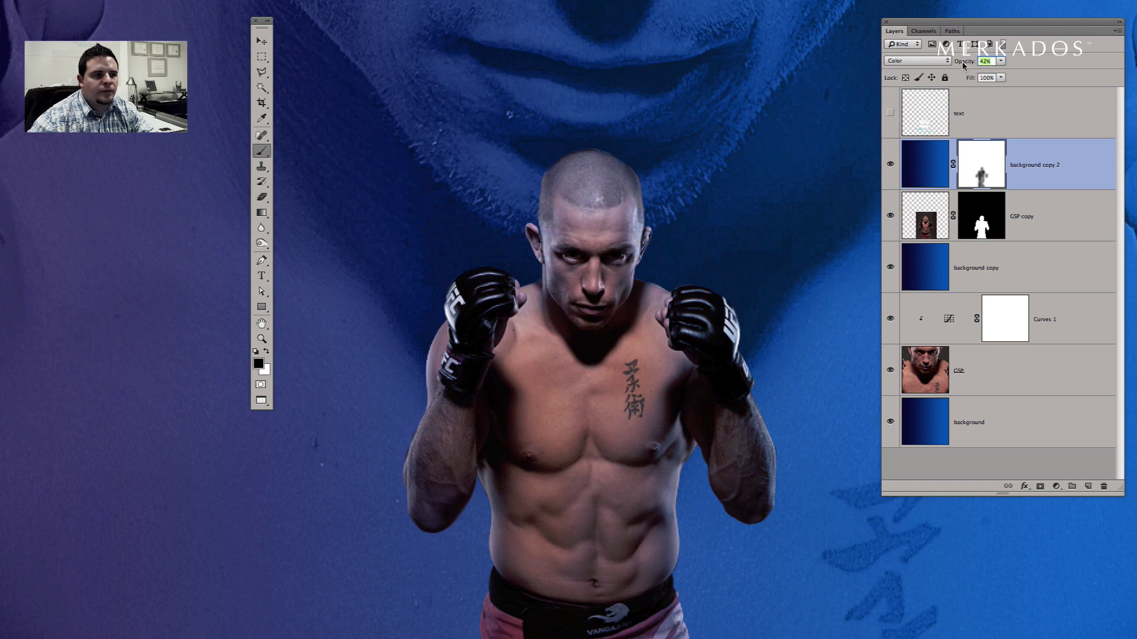
{"action": "left_click", "coordinate": [586, 205], "text": "alt"}
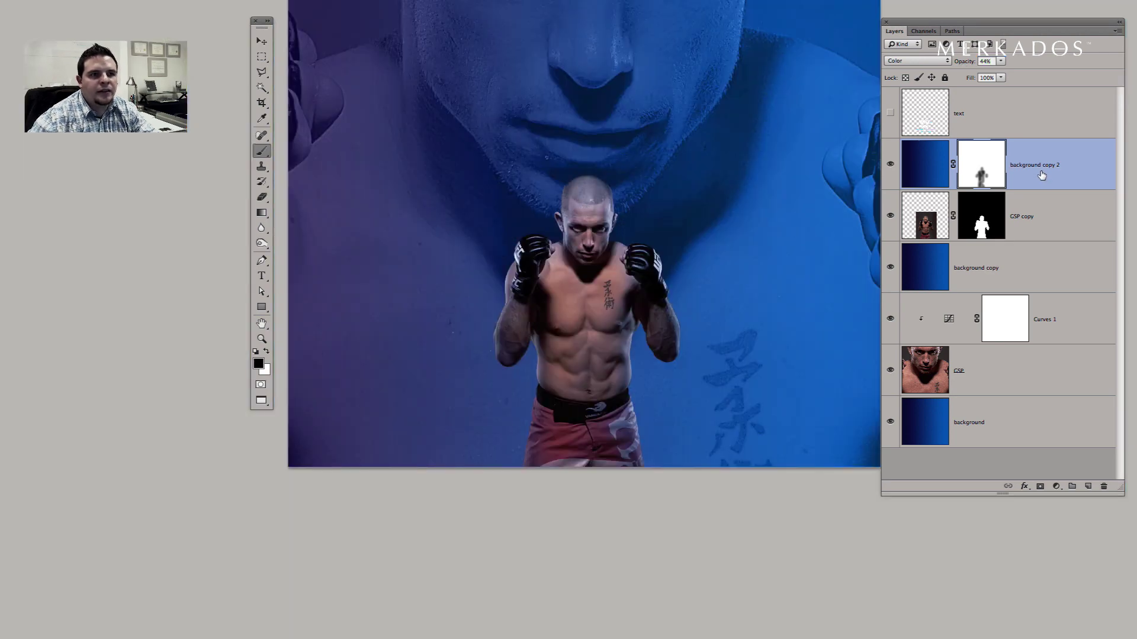
Add an Inner Glow effect to the GSP copy layer with the light blue glow color 61a4eb.
{"action": "double_click", "coordinate": [1049, 221]}
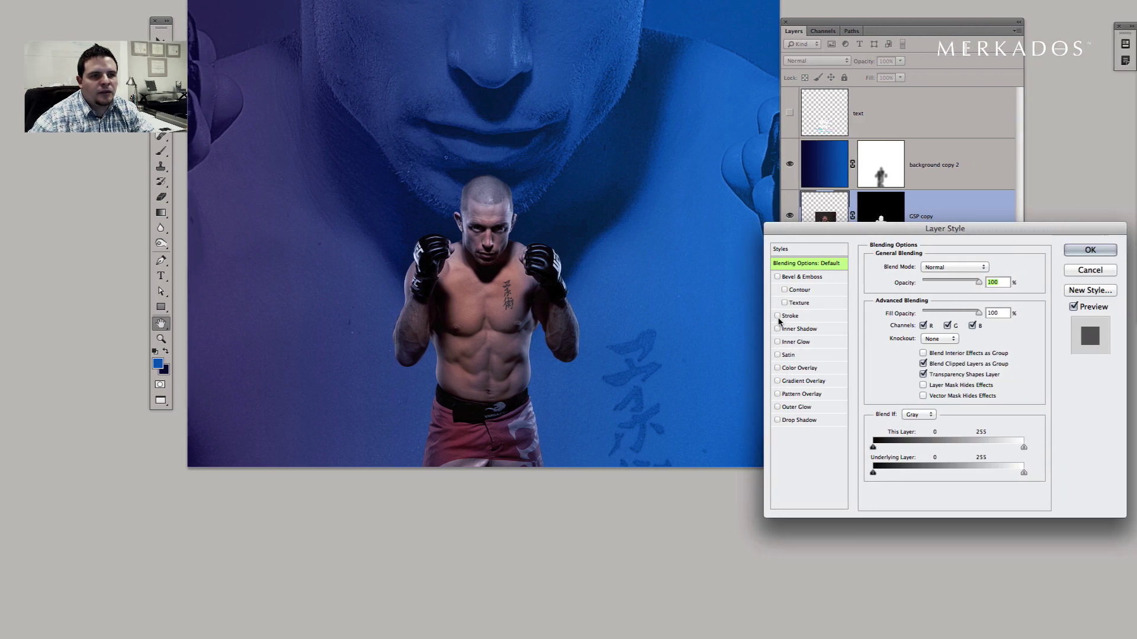
{"action": "left_click", "coordinate": [777, 342]}
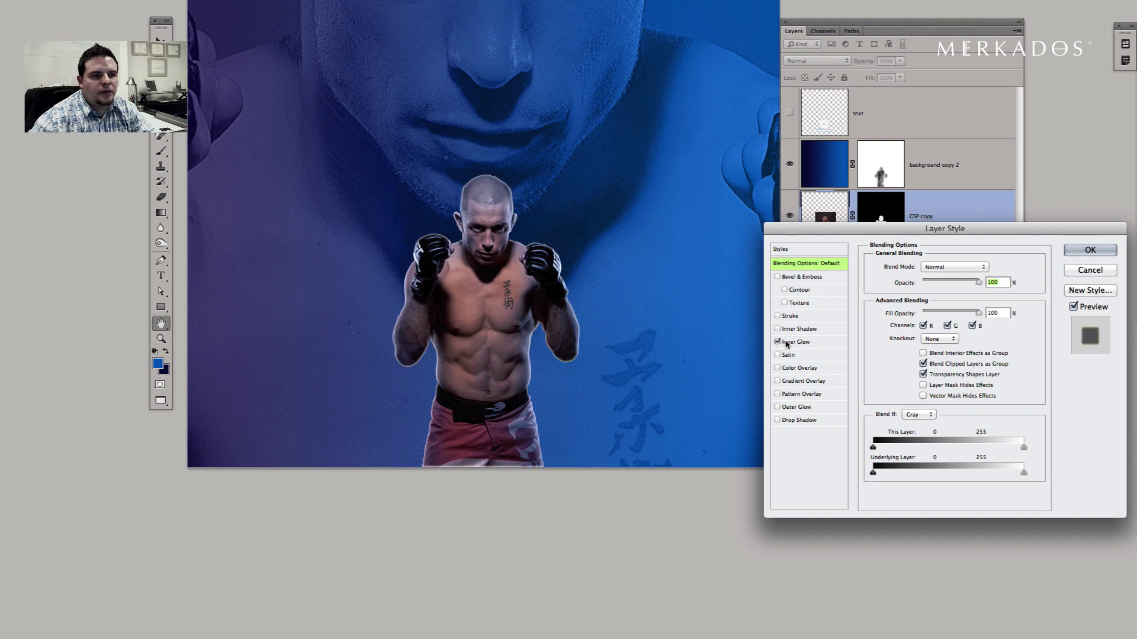
{"action": "left_click", "coordinate": [799, 342]}
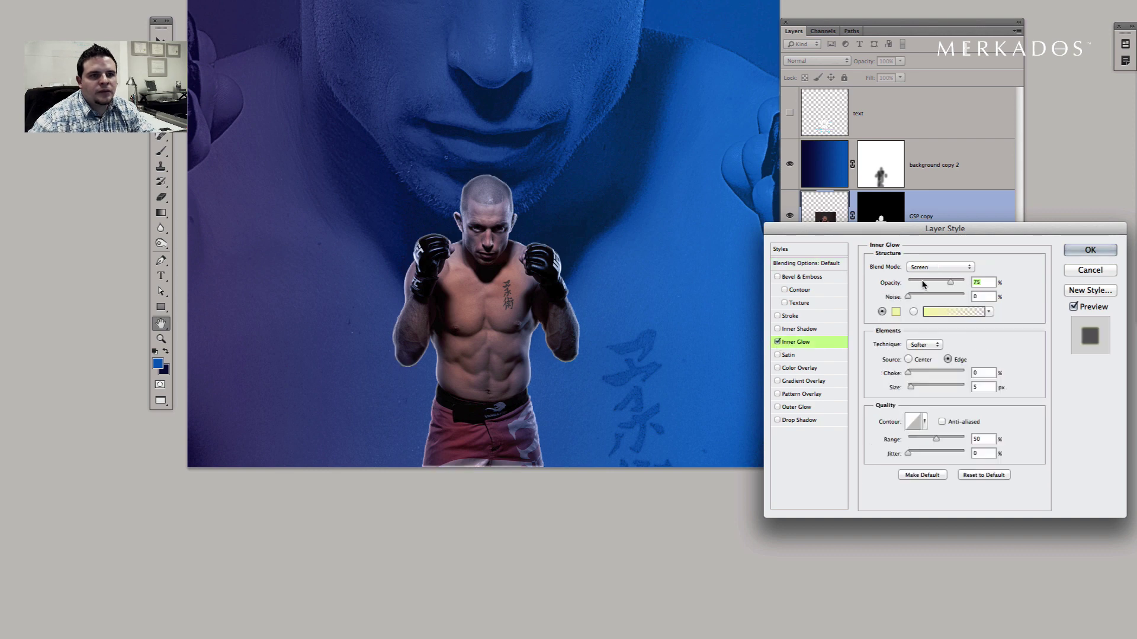
{"action": "left_click", "coordinate": [895, 312]}
{"action": "left_click", "coordinate": [688, 188]}
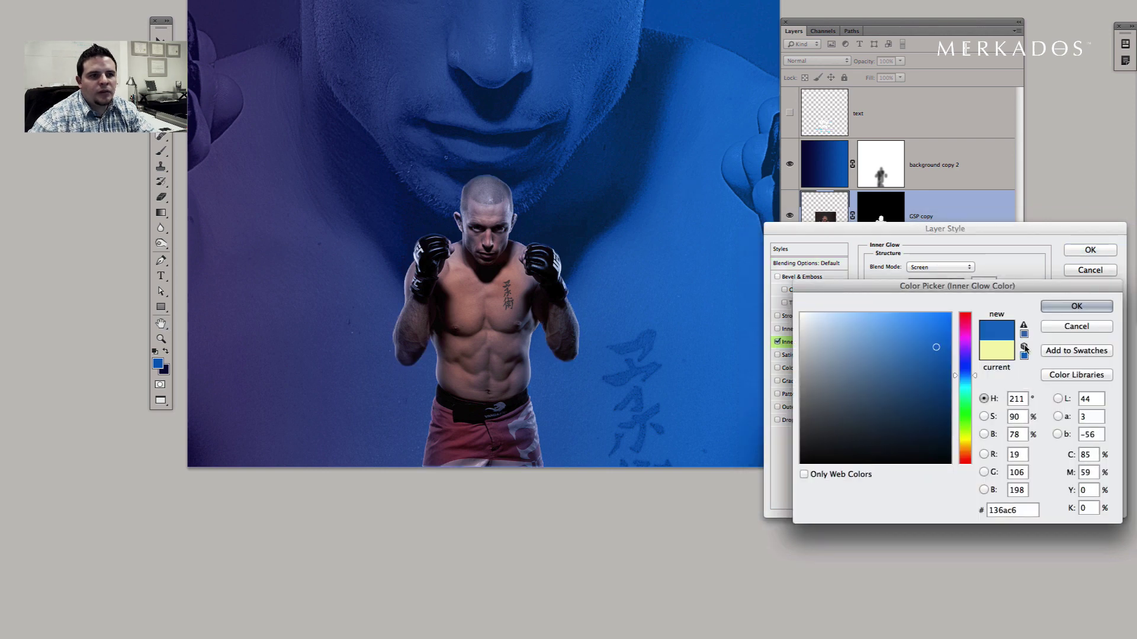
{"action": "left_click", "coordinate": [888, 324]}
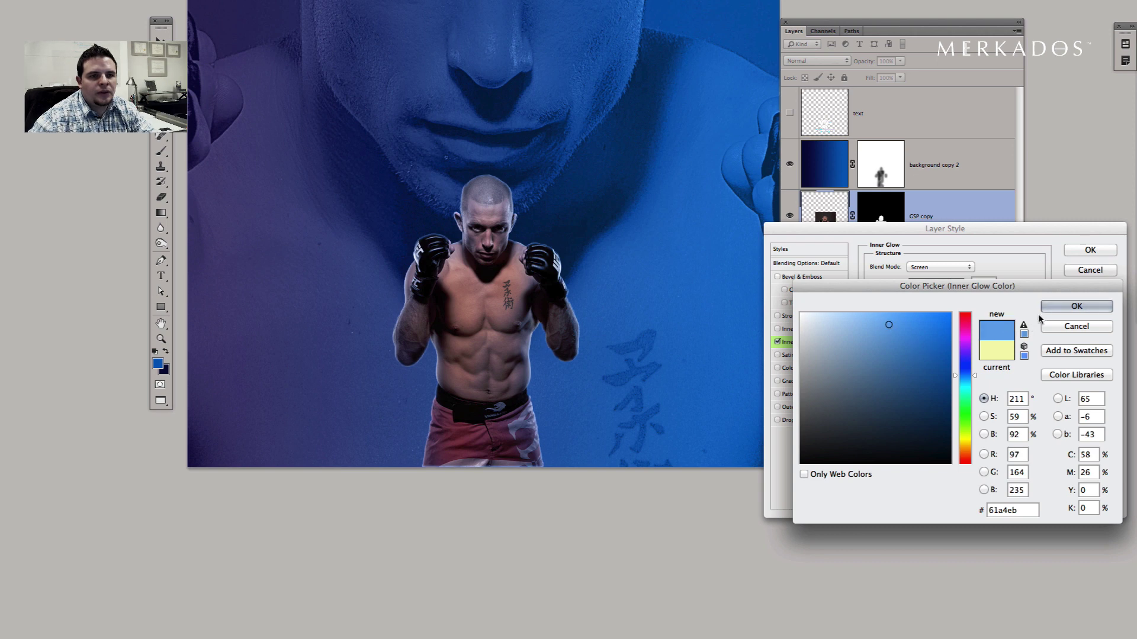
{"action": "left_click", "coordinate": [1075, 306]}
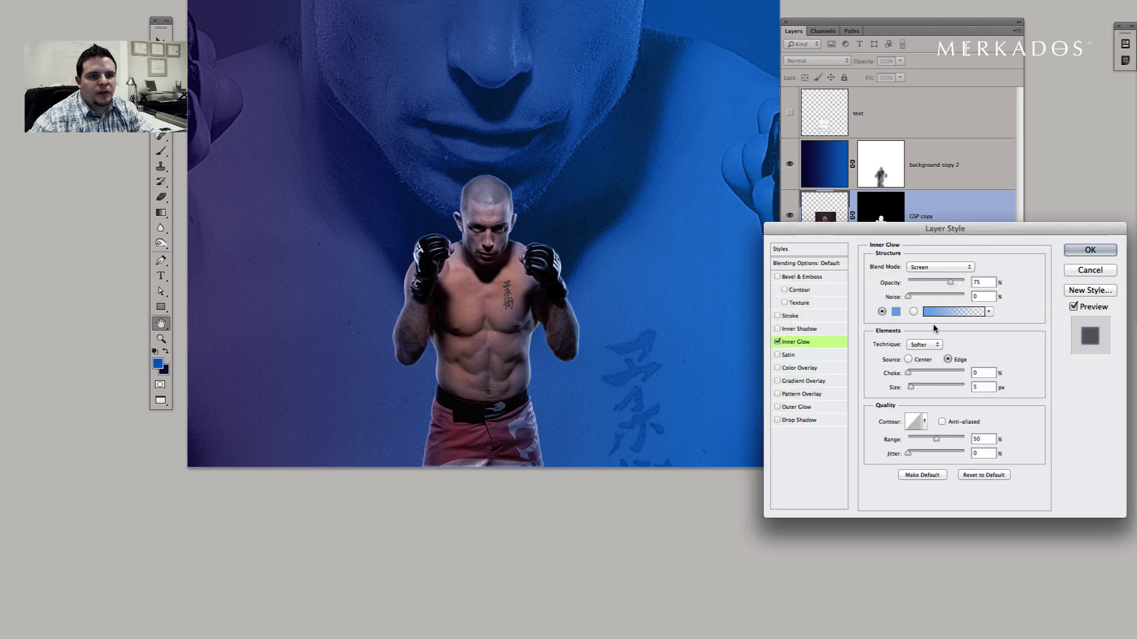
Refine the Inner Glow to 28% opacity, a size of 13 px and the paler blue a7d2ff, and apply the style.
{"action": "left_click_drag", "start_coordinate": [911, 388], "coordinate": [919, 389]}
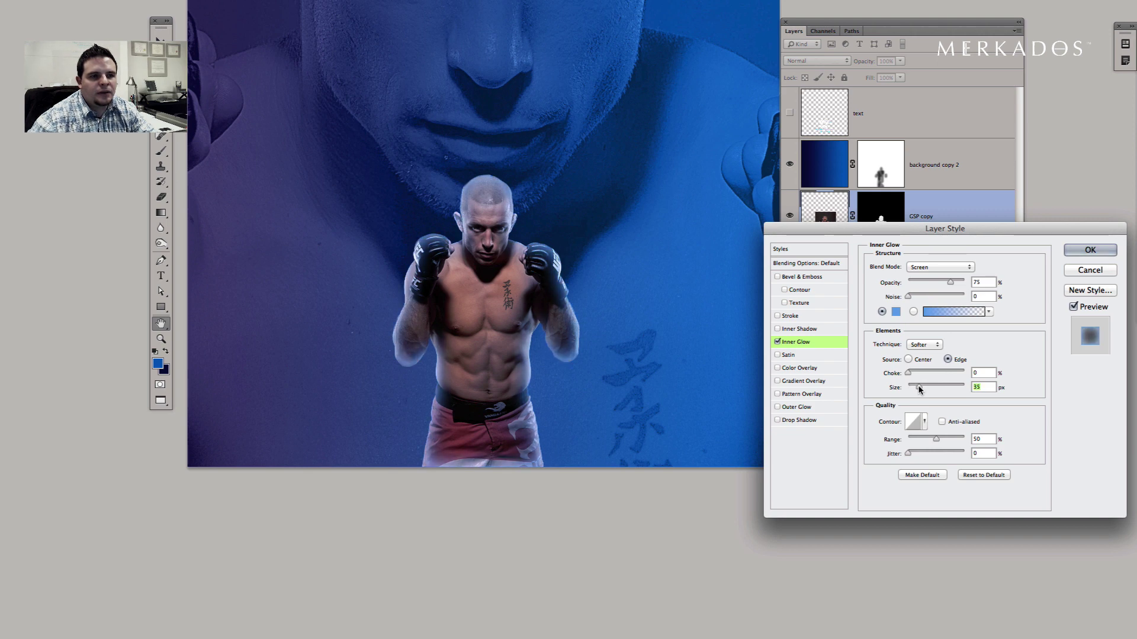
{"action": "left_click_drag", "start_coordinate": [925, 283], "coordinate": [921, 284]}
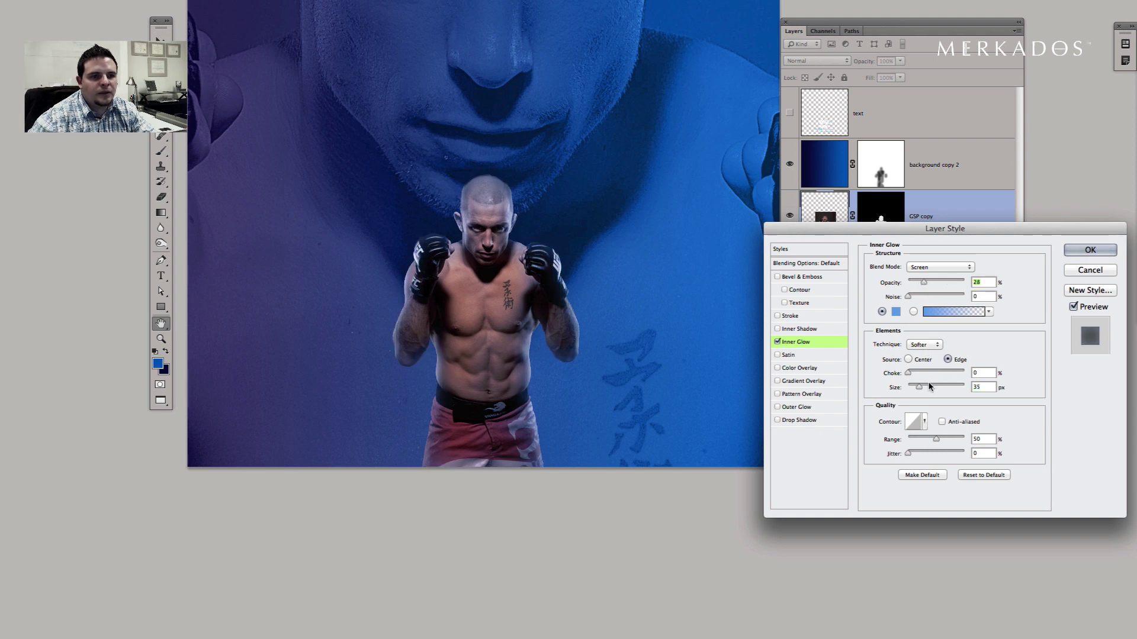
{"action": "left_click_drag", "start_coordinate": [928, 386], "coordinate": [915, 387]}
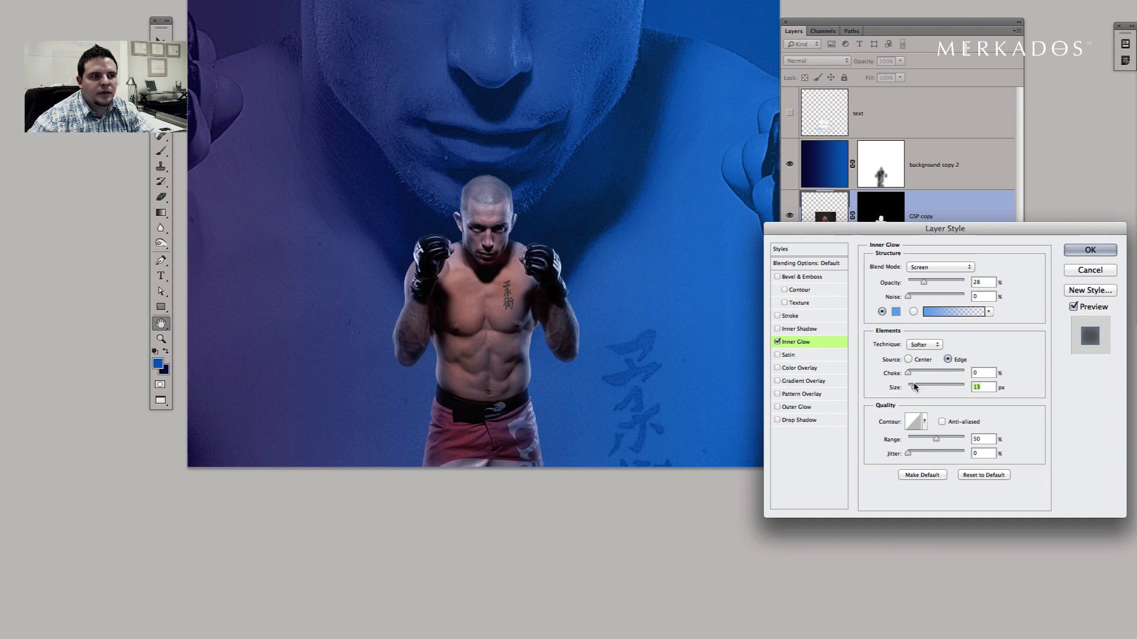
{"action": "left_click", "coordinate": [895, 312]}
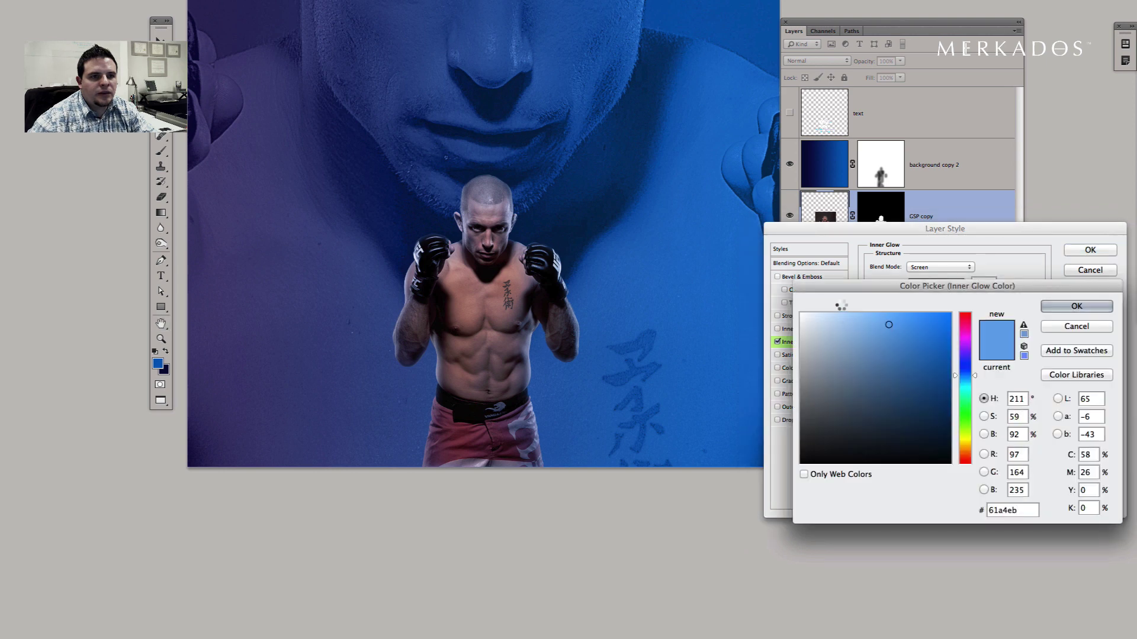
{"action": "left_click", "coordinate": [853, 314]}
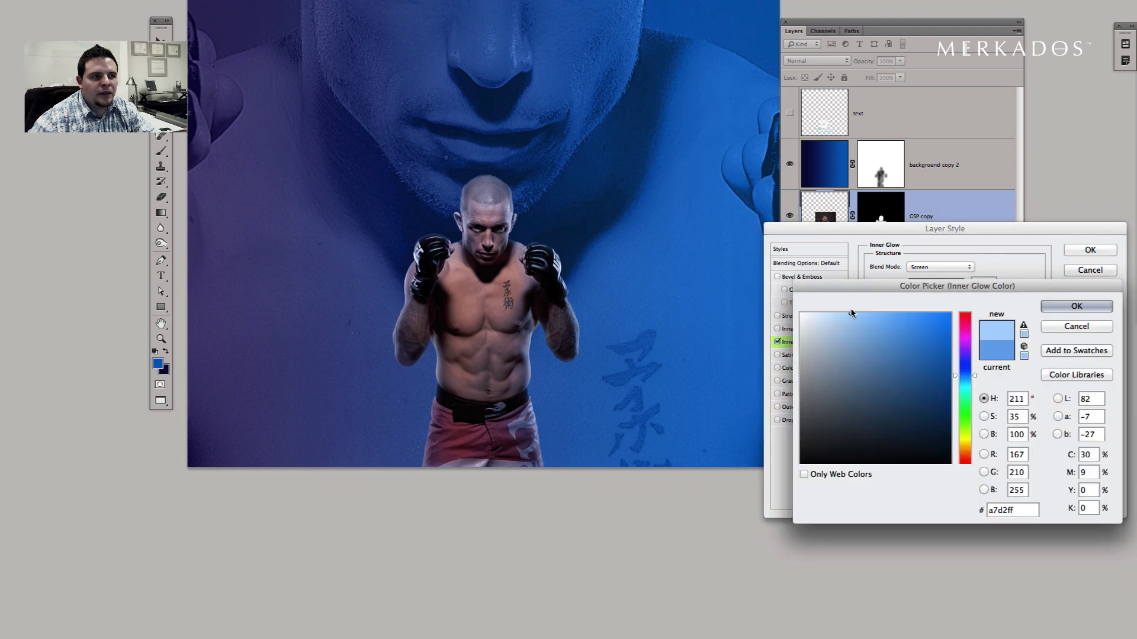
{"action": "left_click", "coordinate": [1069, 306]}
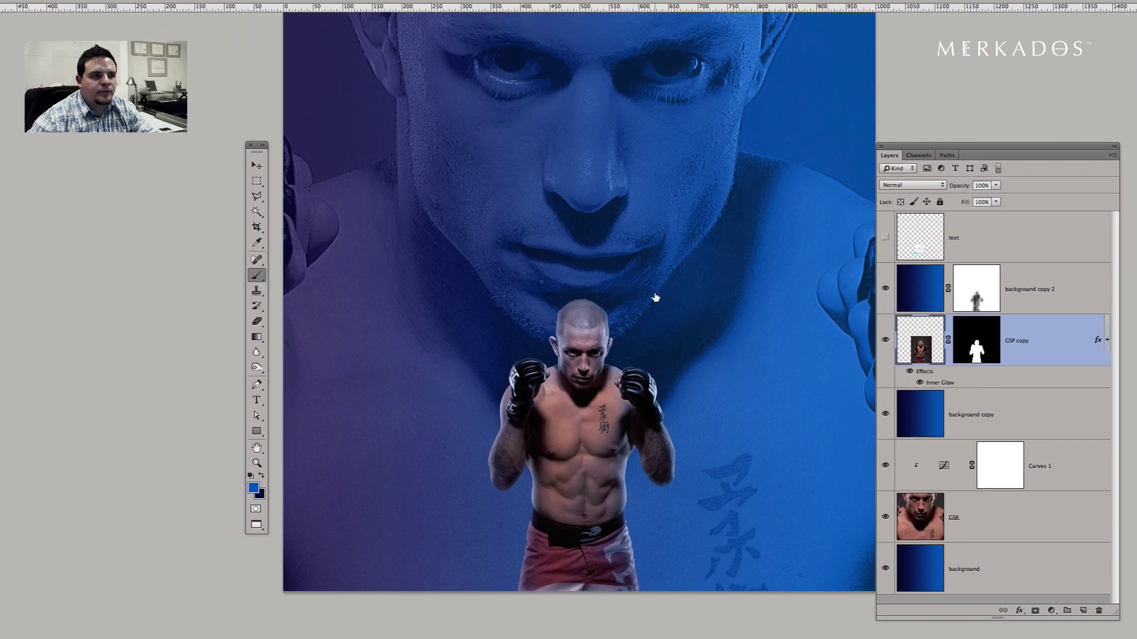
Set the background copy 2 layer's opacity to 67%.
{"action": "scroll", "coordinate": [654, 300], "scroll_direction": "down", "scroll_amount": 1}
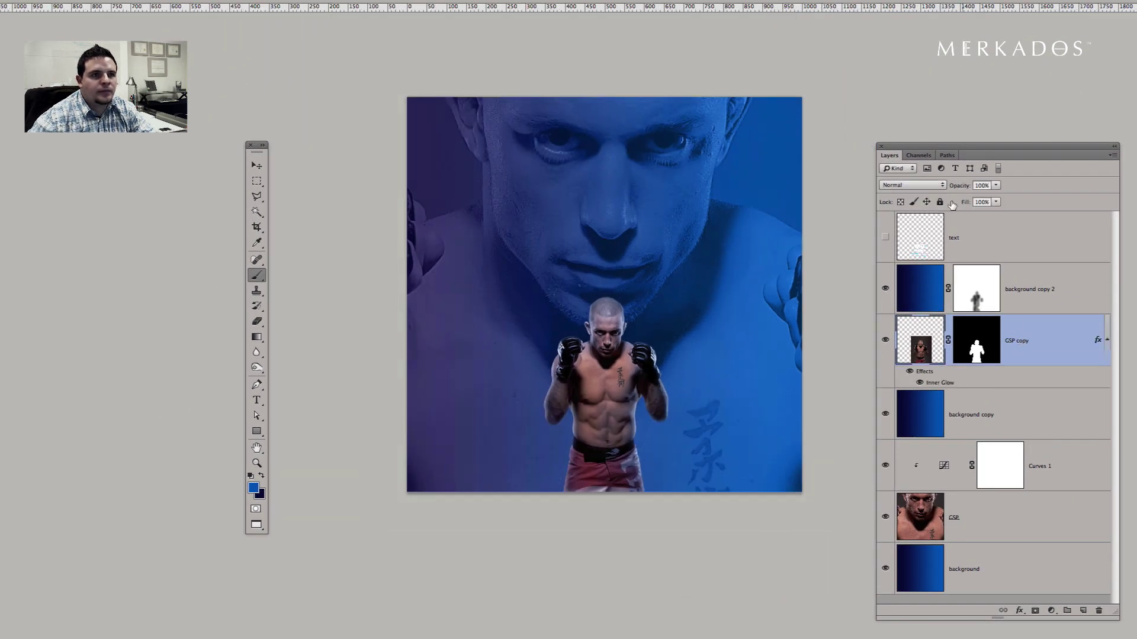
{"action": "left_click", "coordinate": [1009, 296]}
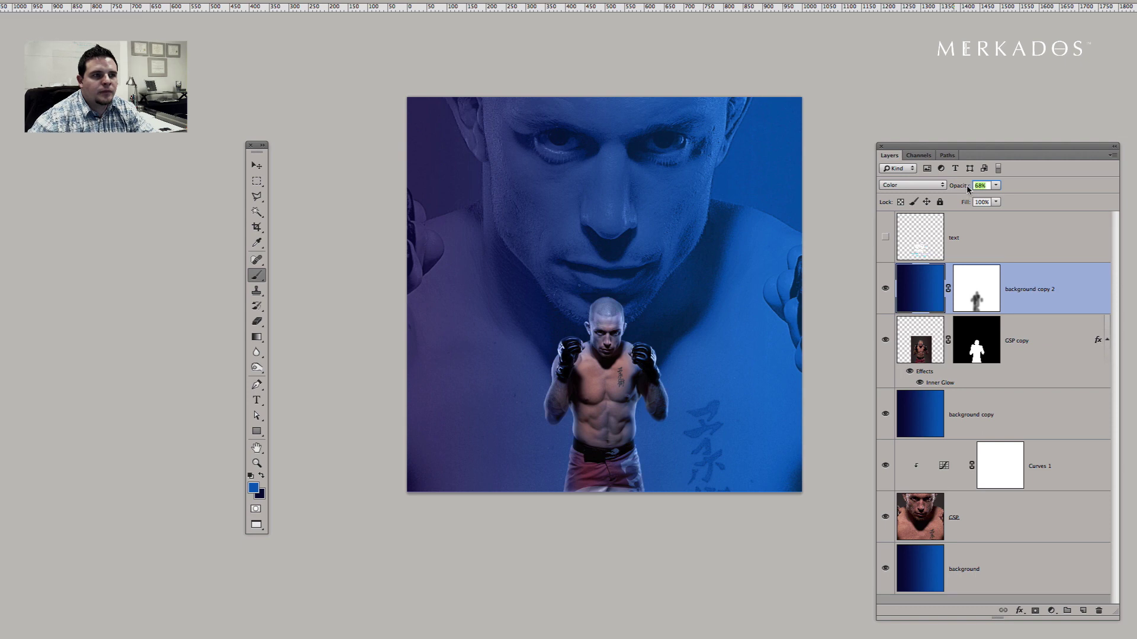
{"action": "key", "text": "Return"}
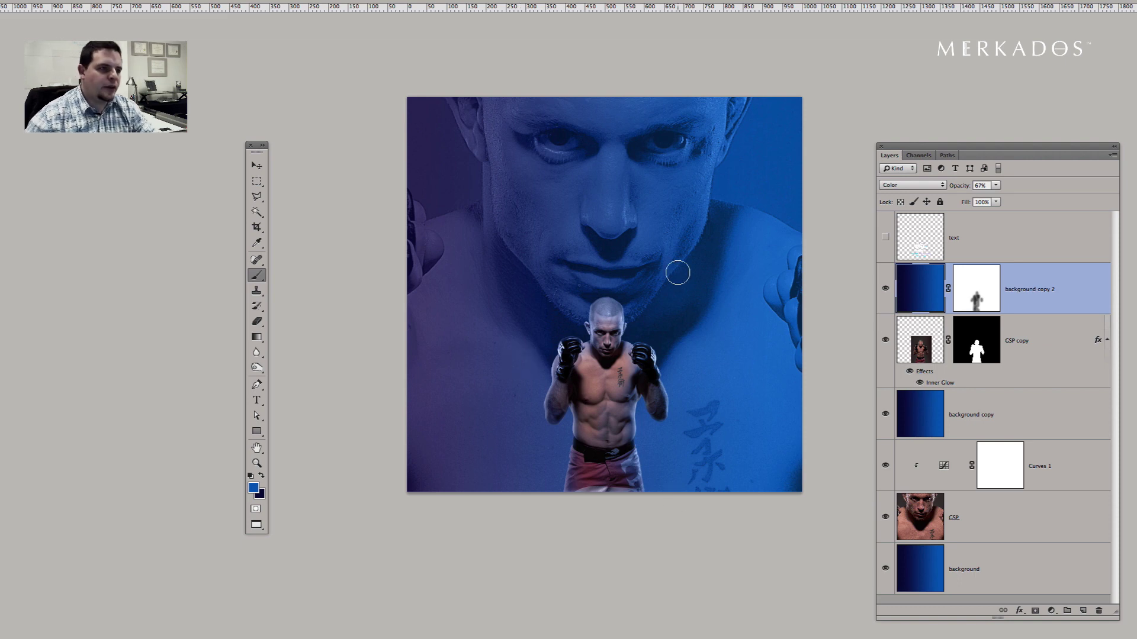
{"action": "left_click", "coordinate": [621, 379], "text": "ctrl"}
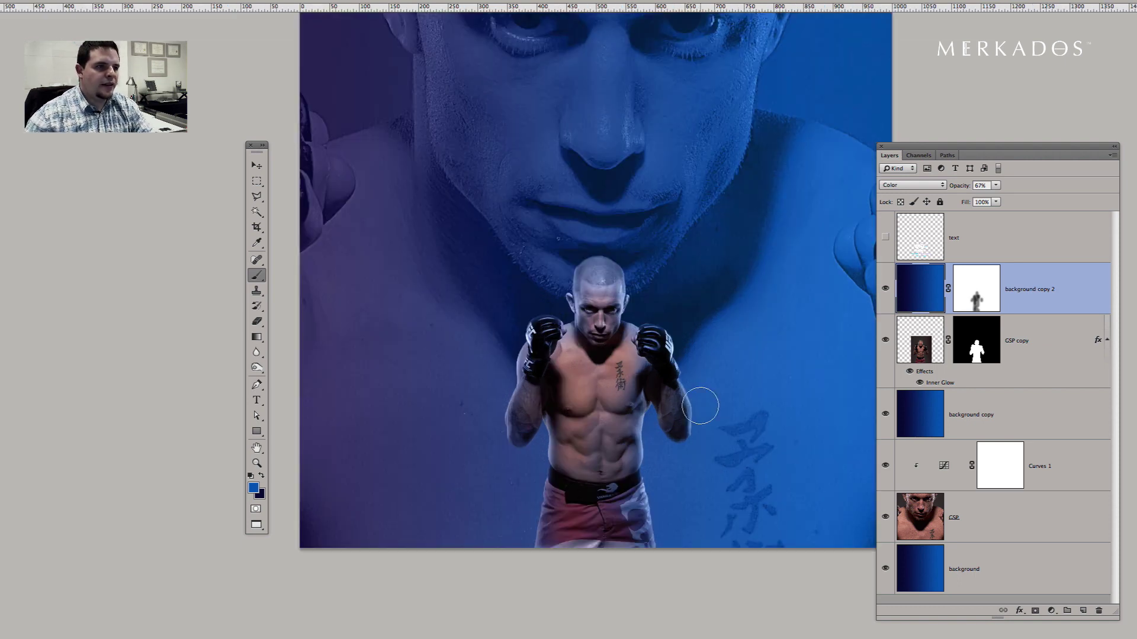
{"action": "left_click", "coordinate": [721, 253], "text": "alt"}
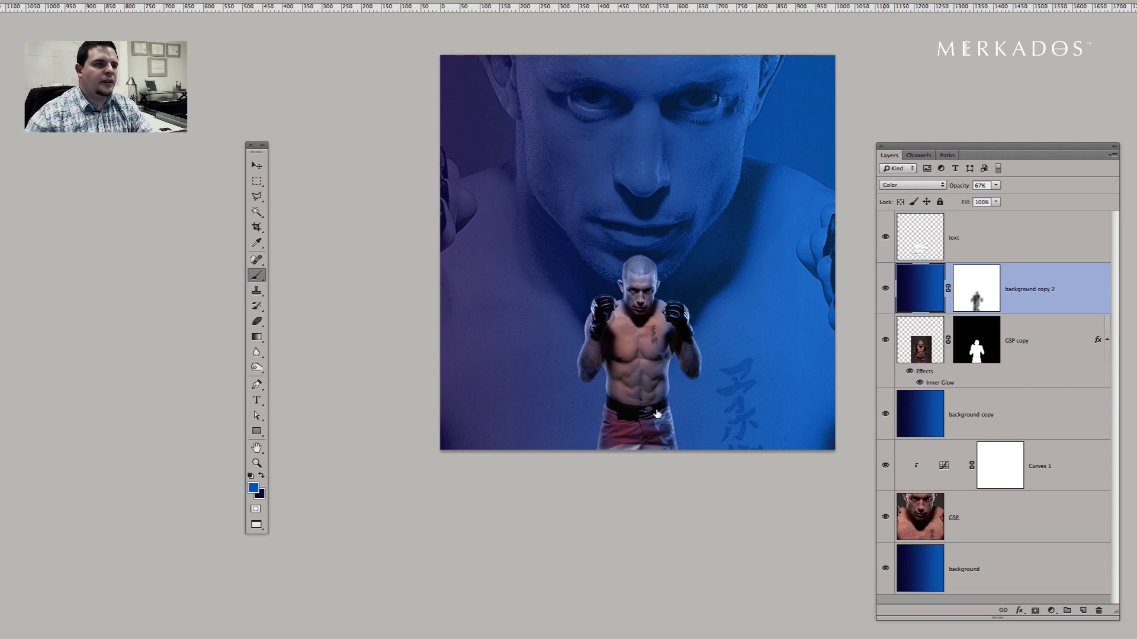
Show the text layer and move it down over the small fighter, close to the poster's lower edge.
{"action": "key", "text": "v"}
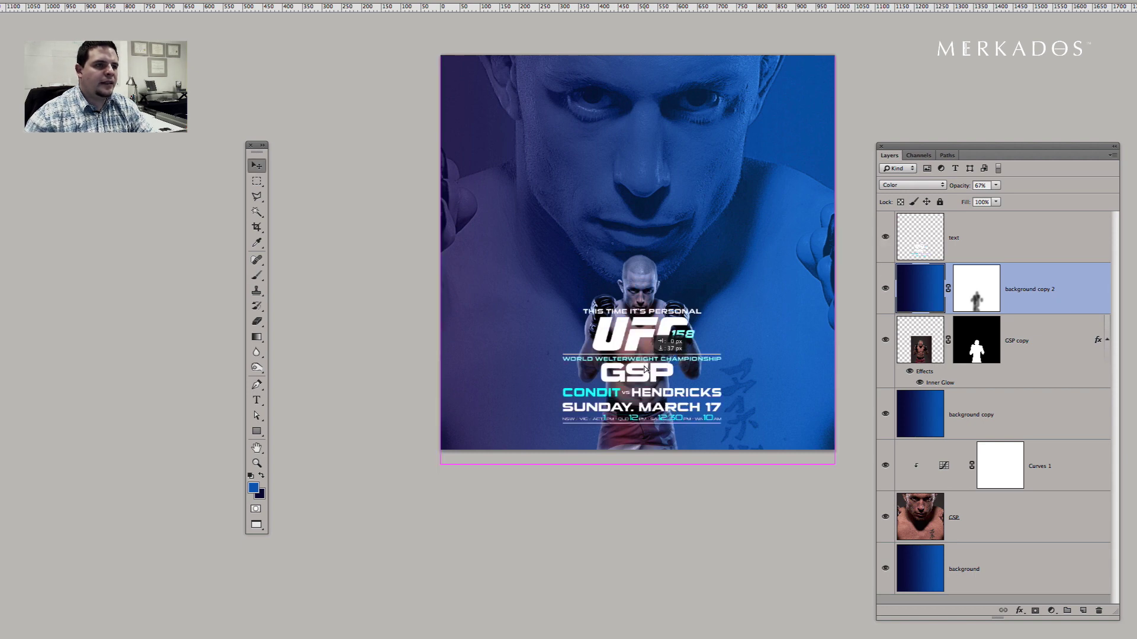
{"action": "right_click", "coordinate": [647, 336]}
{"action": "left_click", "coordinate": [657, 337]}
{"action": "left_click_drag", "start_coordinate": [636, 346], "coordinate": [637, 358]}
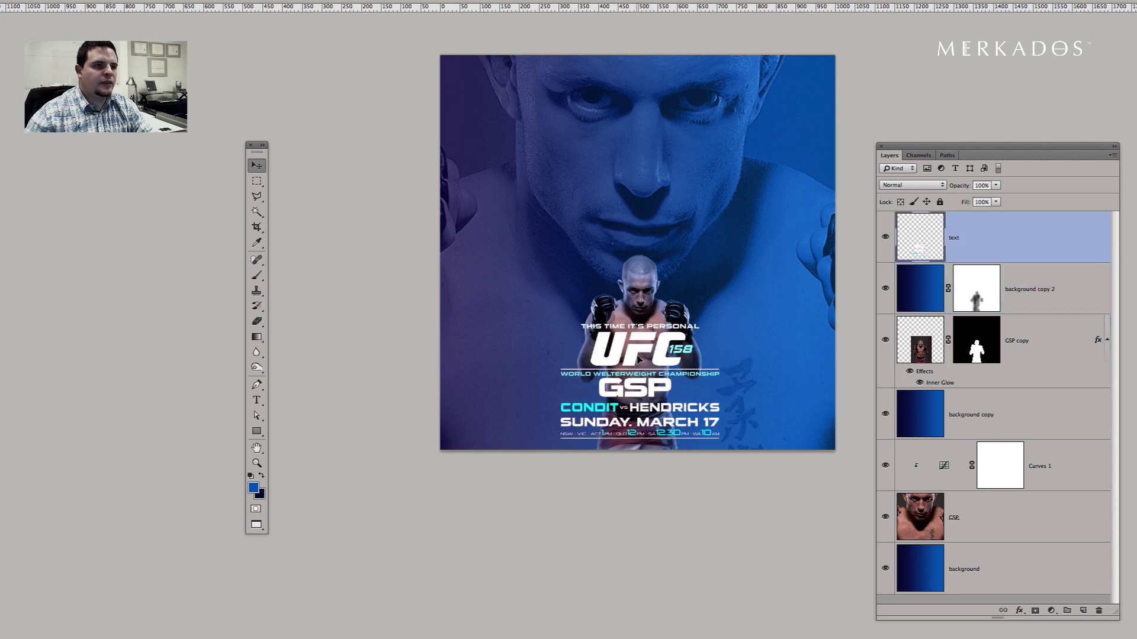
{"action": "left_click", "coordinate": [728, 283], "text": "alt"}
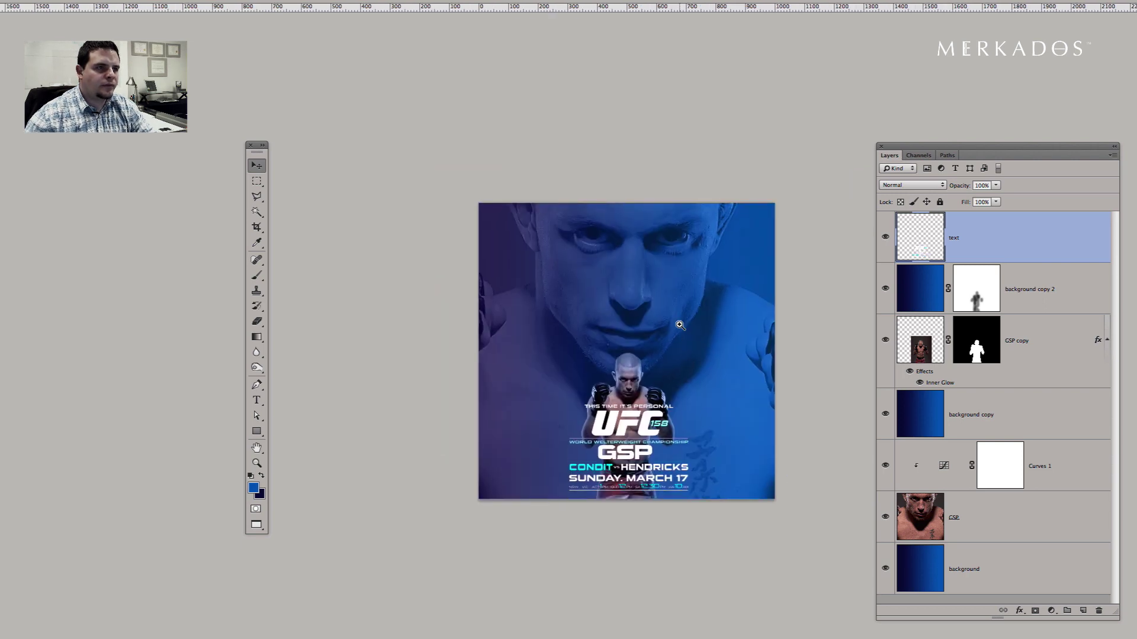
Scale the text layer down to about 75% and place it over the small fighter's abdomen and shorts.
{"action": "left_click", "coordinate": [679, 325]}
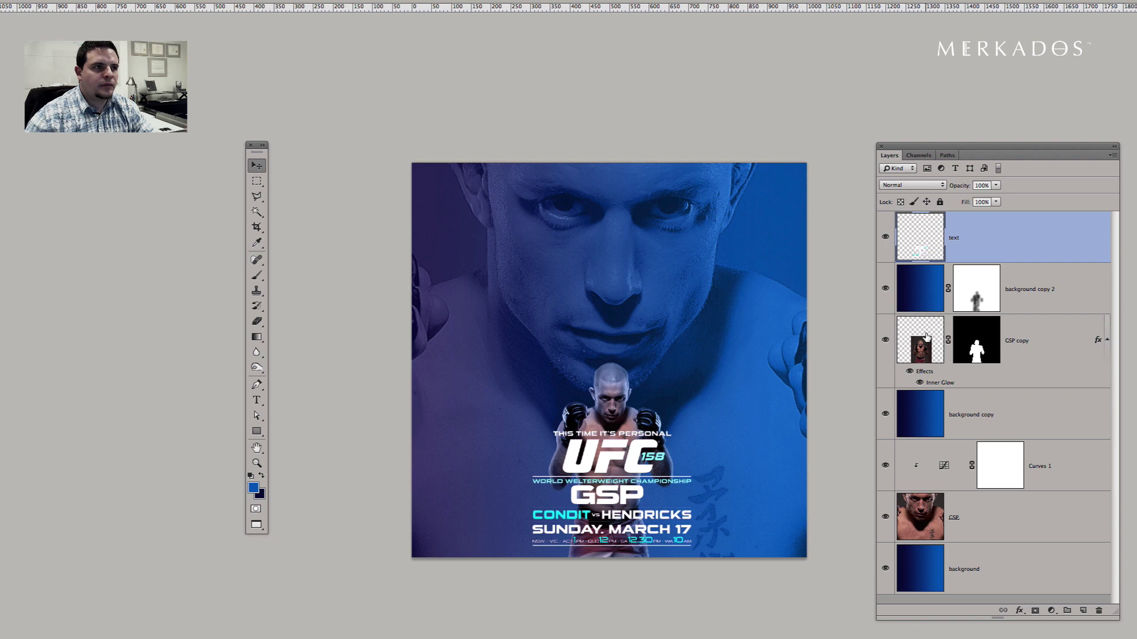
{"action": "right_click", "coordinate": [612, 397]}
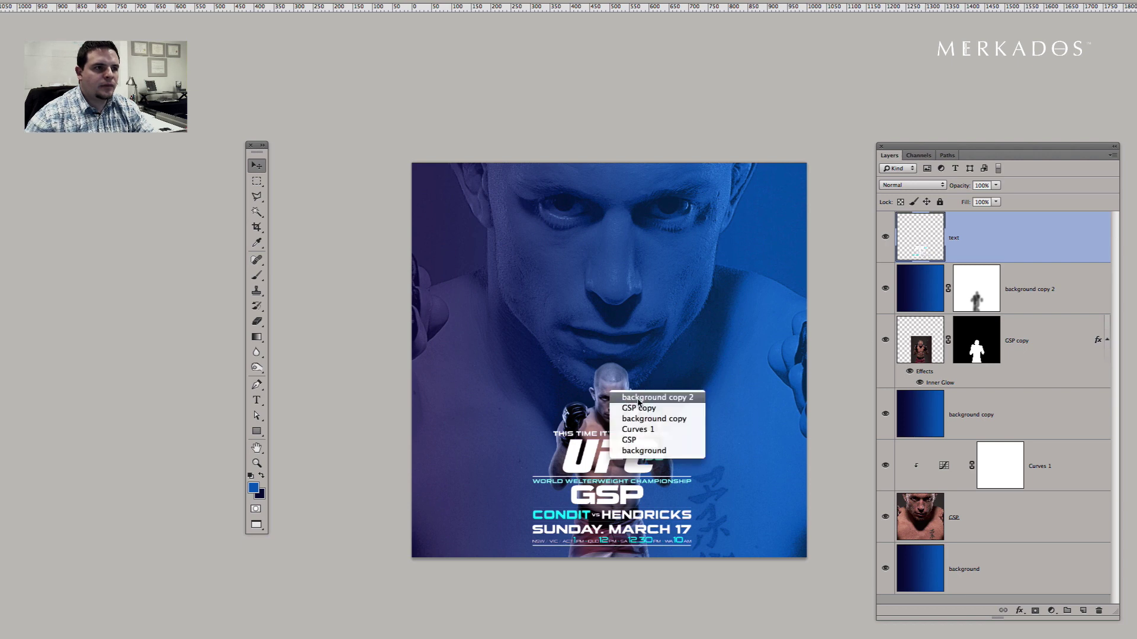
{"action": "key", "text": "Escape"}
{"action": "right_click", "coordinate": [605, 464]}
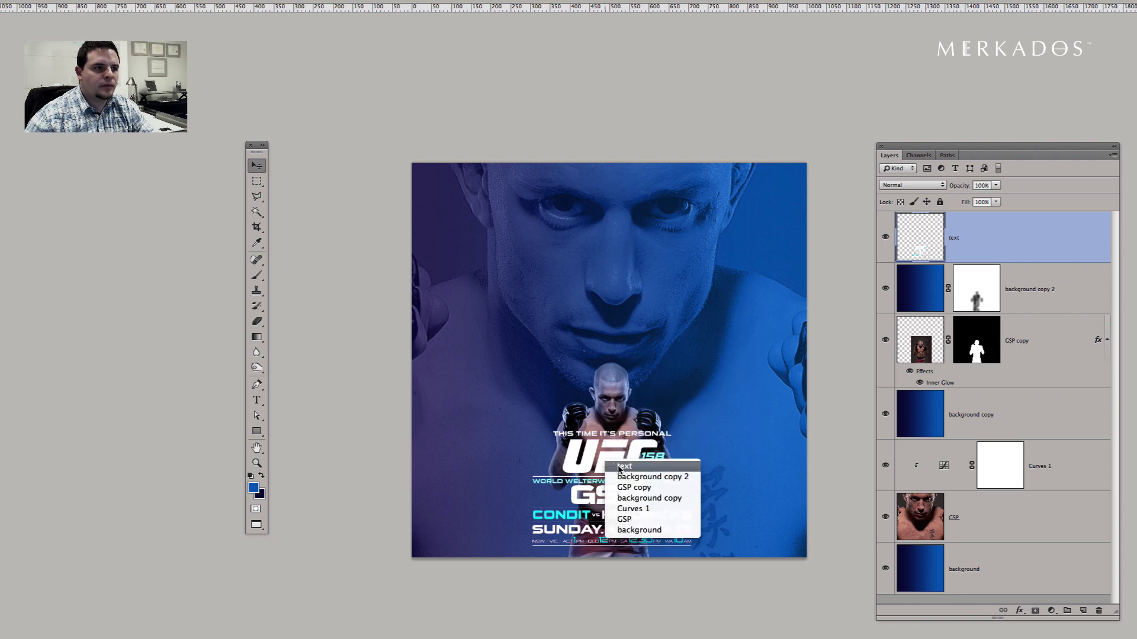
{"action": "left_click", "coordinate": [620, 468]}
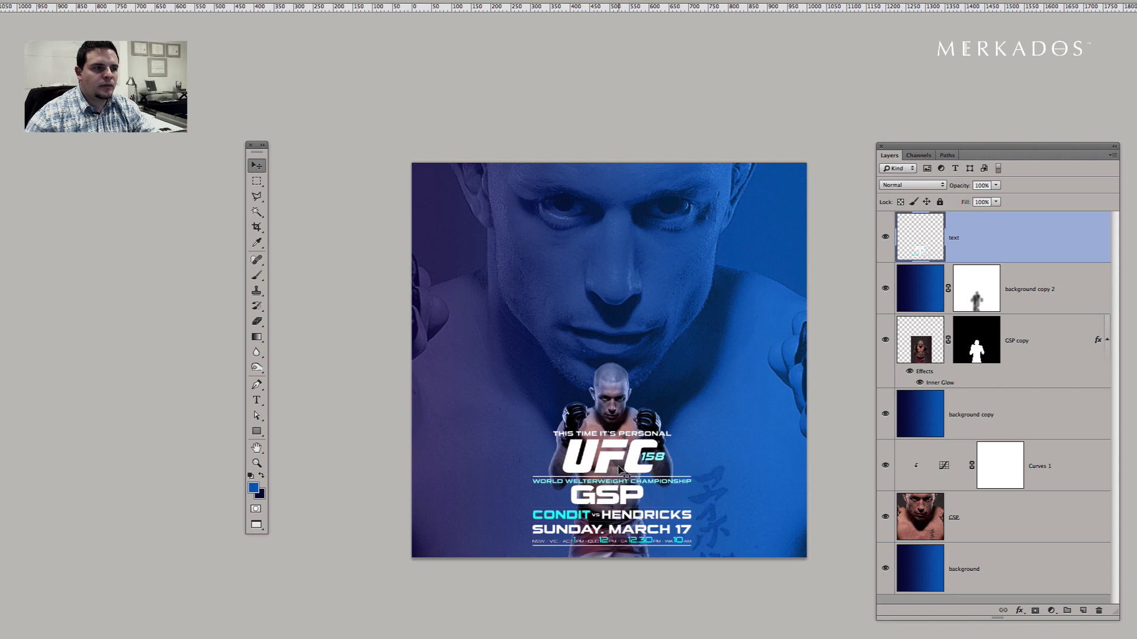
{"action": "key", "text": "ctrl+t"}
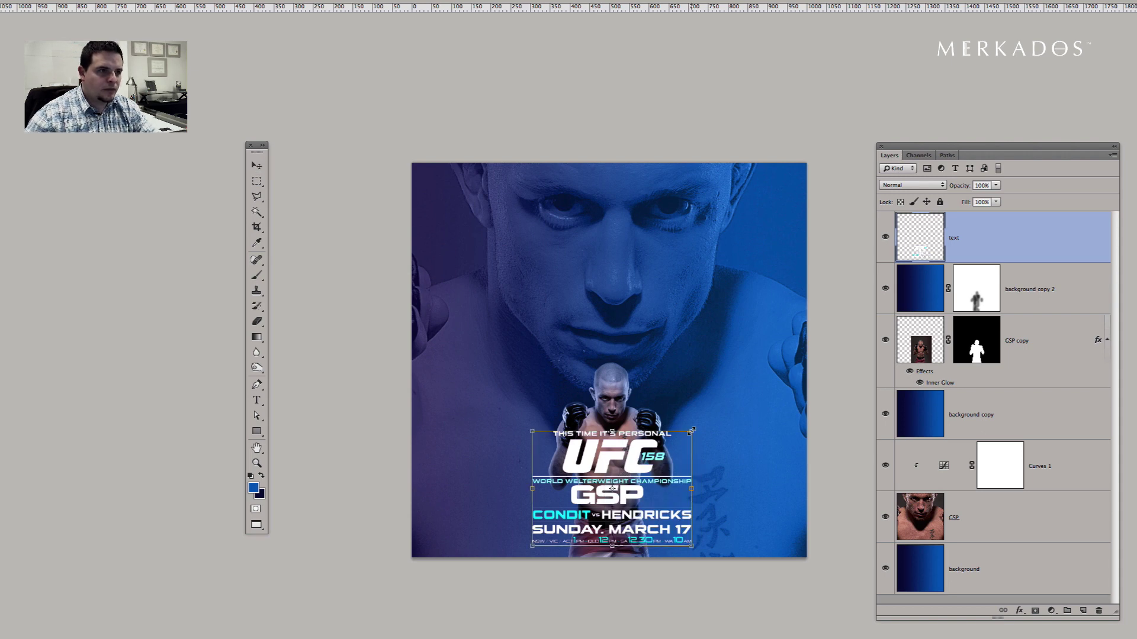
{"action": "left_click_drag", "start_coordinate": [691, 431], "coordinate": [616, 490]}
{"action": "key", "text": "Return"}
{"action": "key", "text": "v"}
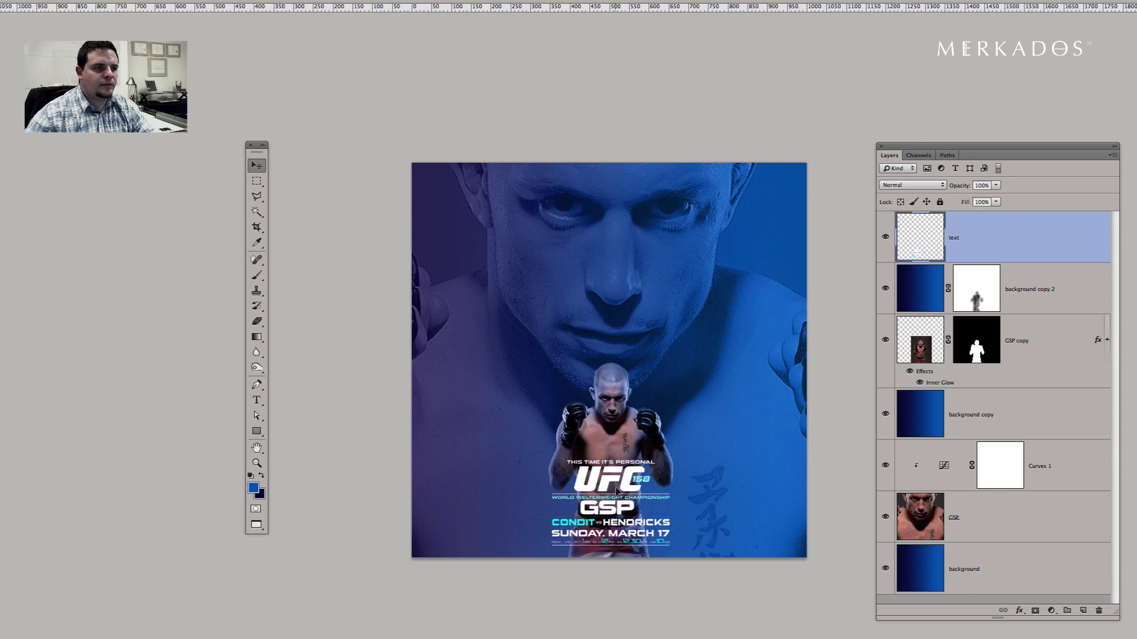
Nudge the text layer slightly to the left and up to center it on the fighter.
{"action": "key", "text": "Left"}
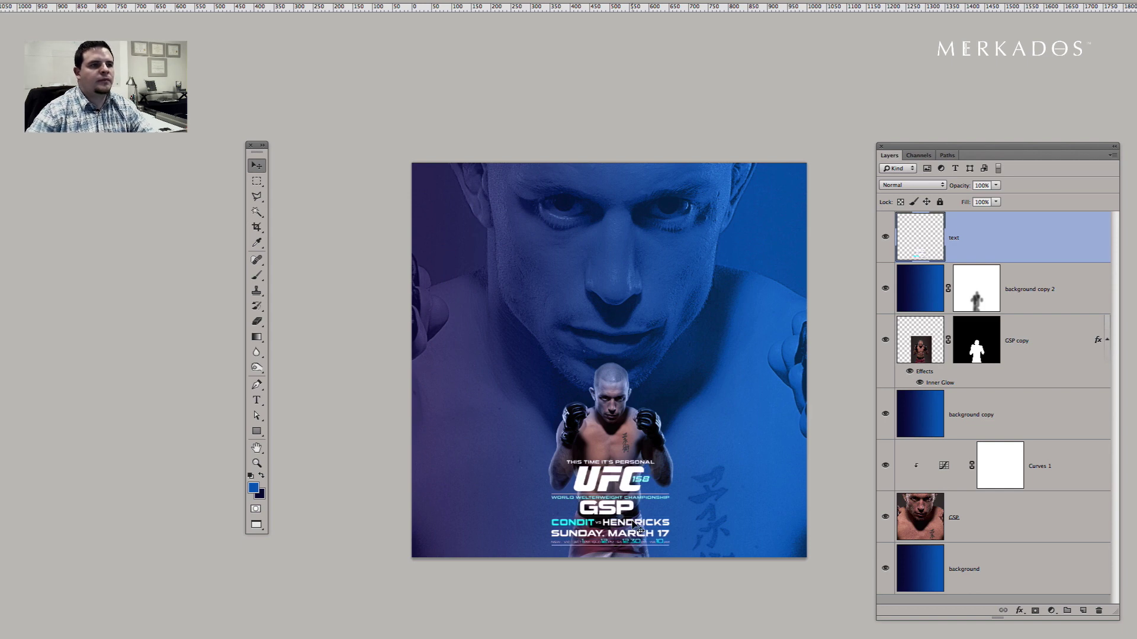
{"action": "key", "text": "Up"}
{"action": "key", "text": "Up"}
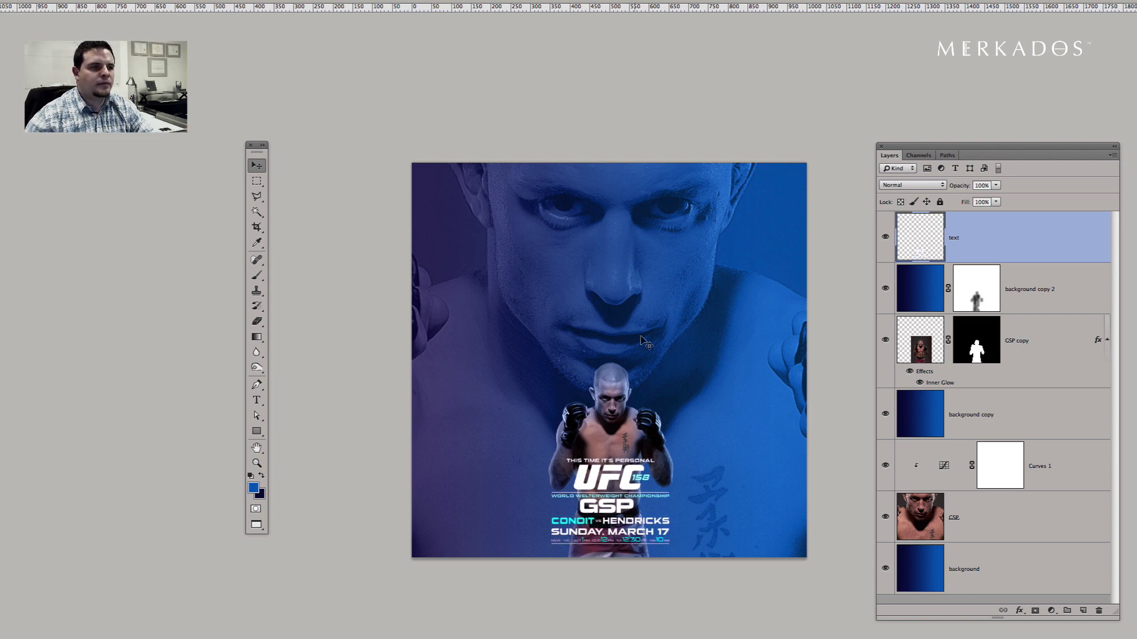
Add a new empty layer directly above the GSP layer, clipped to it.
{"action": "left_click", "coordinate": [714, 295]}
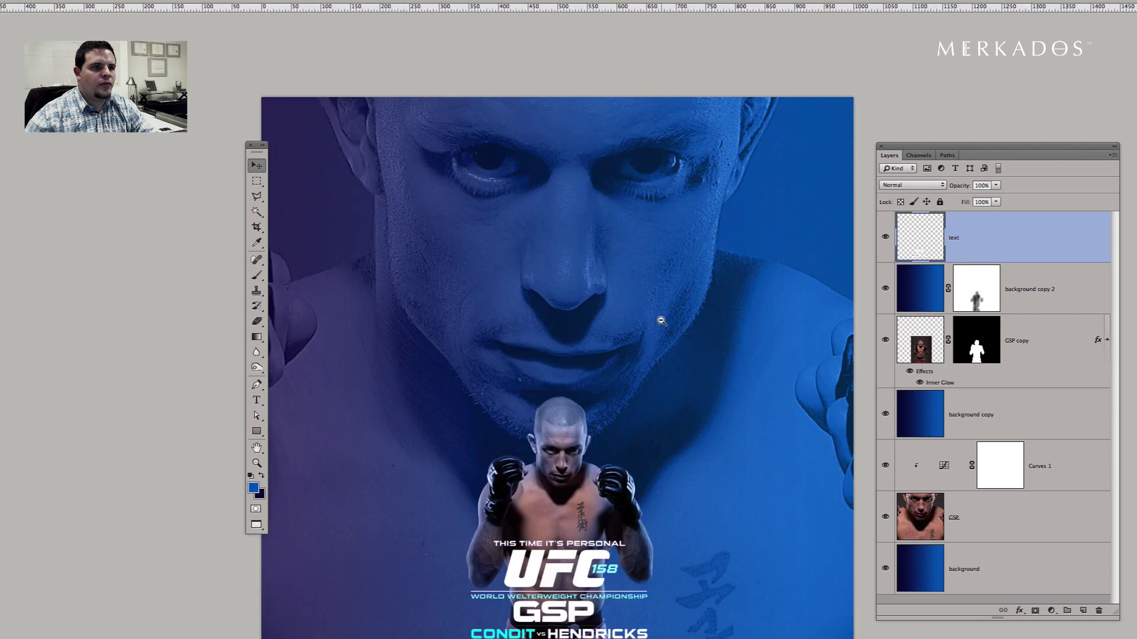
{"action": "left_click", "coordinate": [661, 321], "text": "alt"}
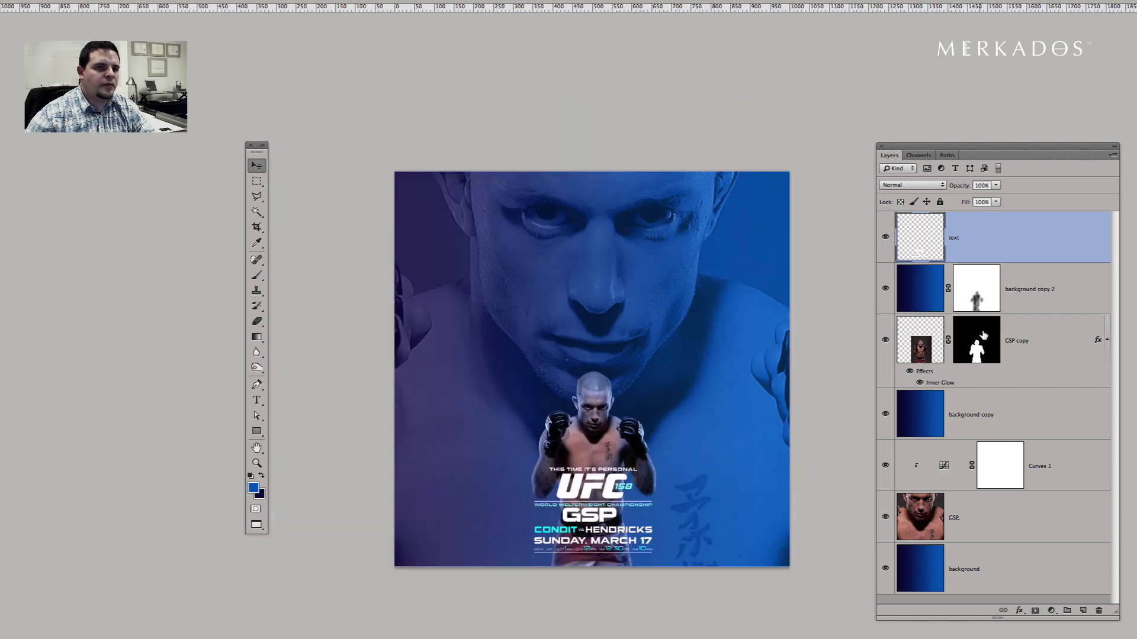
{"action": "left_click", "coordinate": [995, 524]}
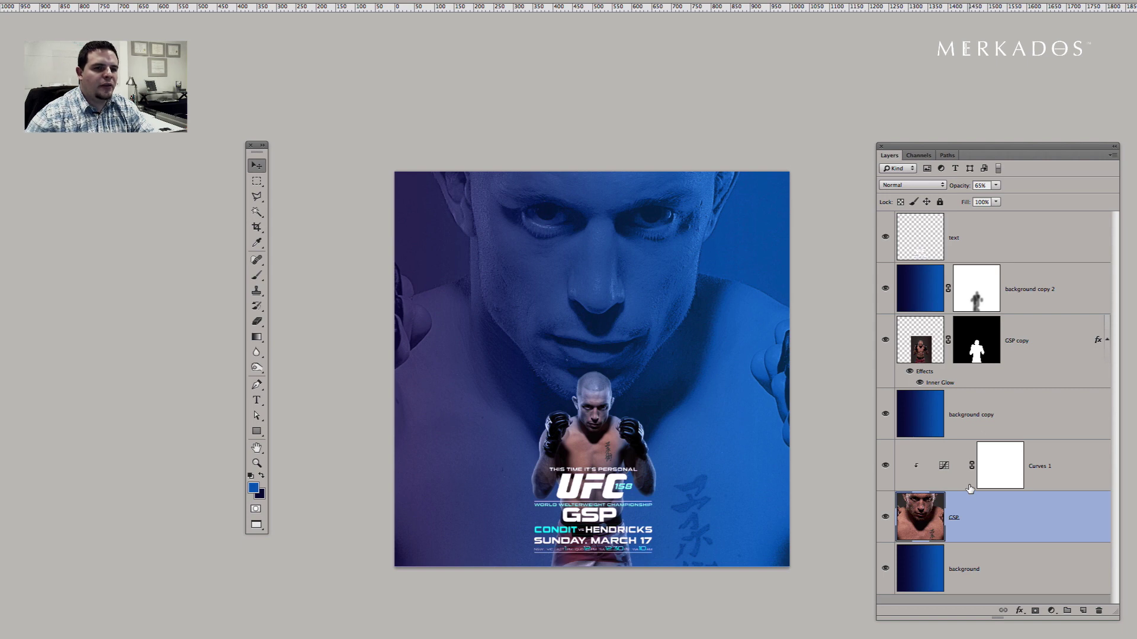
{"action": "left_click", "coordinate": [1082, 610]}
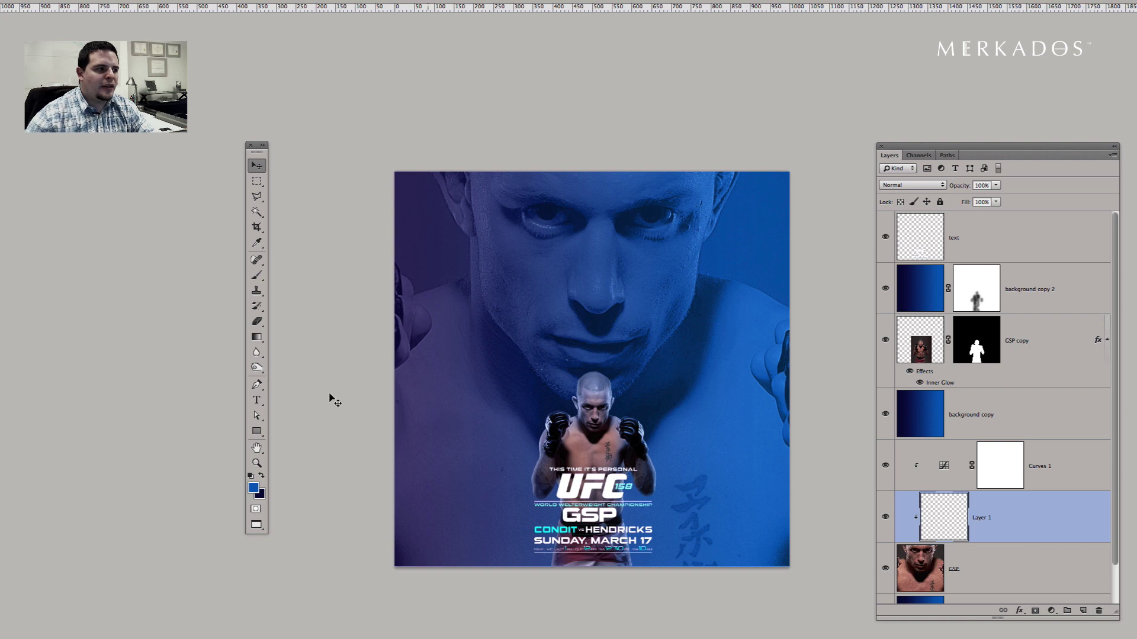
Paint soft white highlights over the large fighter's cheek and nose on the new clipped layer.
{"action": "left_click", "coordinate": [256, 276]}
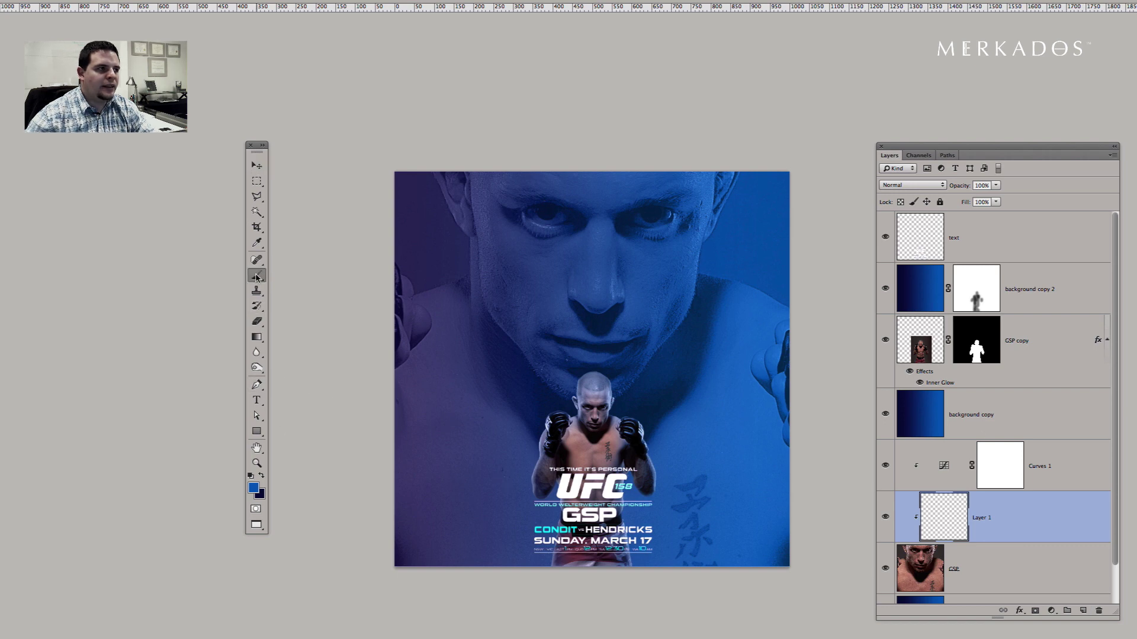
{"action": "left_click", "coordinate": [250, 476]}
{"action": "left_click", "coordinate": [262, 476]}
{"action": "mouse_move", "coordinate": [661, 313]}
{"action": "left_mouse_down"}
{"action": "mouse_move", "coordinate": [684, 244]}
{"action": "mouse_move", "coordinate": [682, 283]}
{"action": "mouse_move", "coordinate": [651, 324]}
{"action": "mouse_move", "coordinate": [680, 293]}
{"action": "mouse_move", "coordinate": [671, 317]}
{"action": "mouse_move", "coordinate": [617, 386]}
{"action": "left_mouse_up"}
{"action": "mouse_move", "coordinate": [612, 277]}
{"action": "left_mouse_down"}
{"action": "mouse_move", "coordinate": [611, 228]}
{"action": "mouse_move", "coordinate": [629, 240]}
{"action": "mouse_move", "coordinate": [661, 232]}
{"action": "mouse_move", "coordinate": [699, 187]}
{"action": "mouse_move", "coordinate": [698, 278]}
{"action": "left_mouse_up"}
Set the clipped highlight layer's blend mode to Overlay.
{"action": "right_click", "coordinate": [1004, 507]}
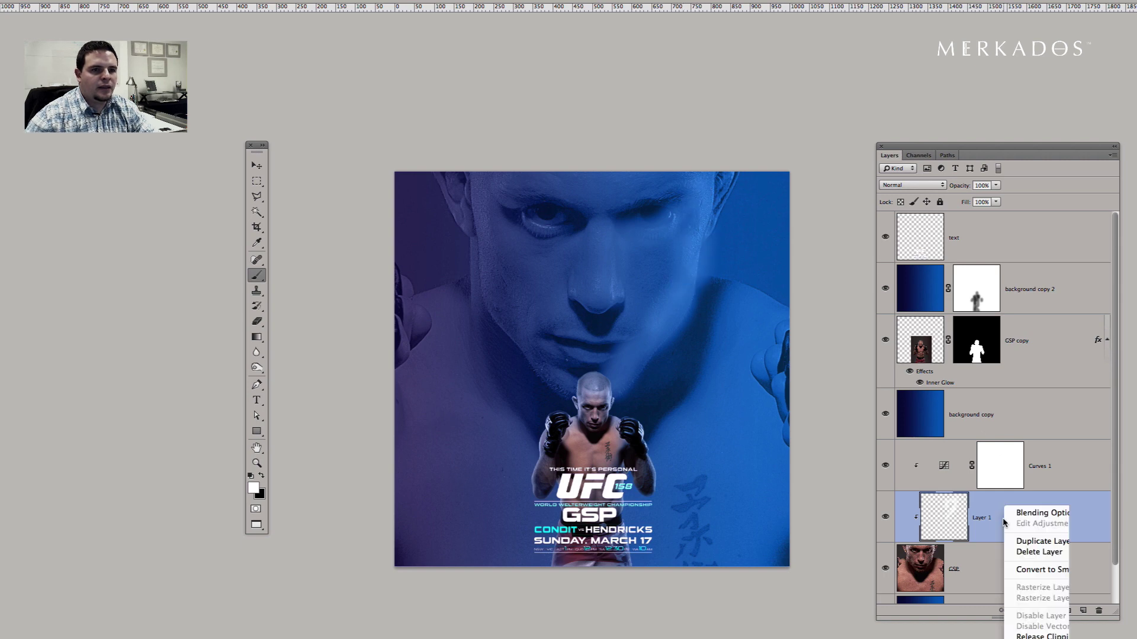
{"action": "left_click", "coordinate": [947, 508]}
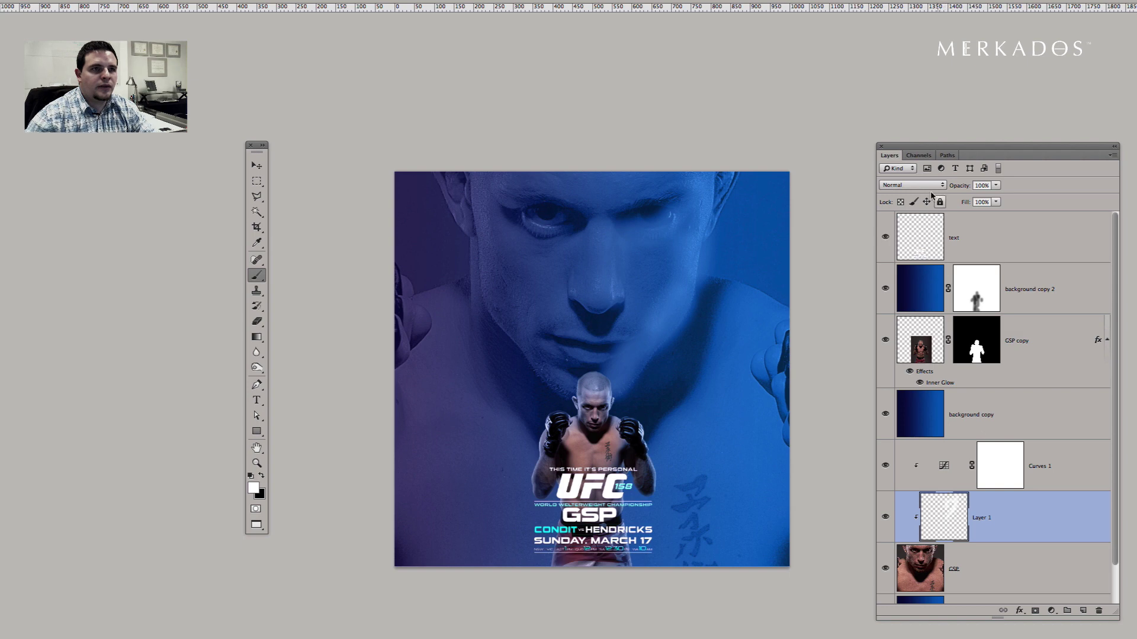
{"action": "left_click", "coordinate": [911, 185]}
{"action": "left_click", "coordinate": [894, 298]}
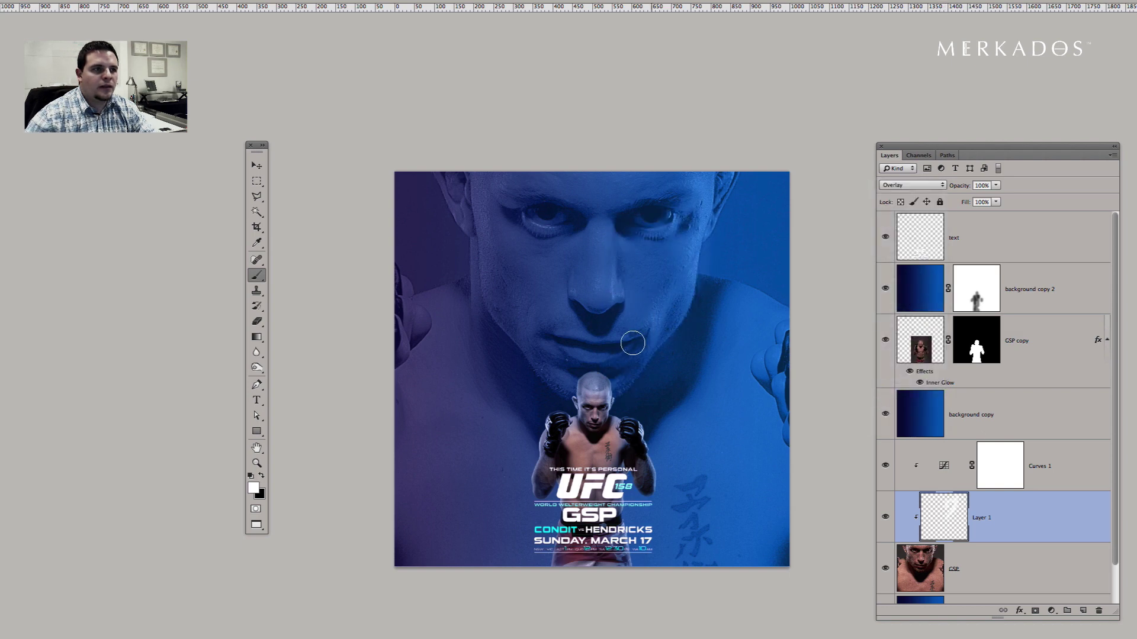
Paint soft black shading across the large face's eye area and forehead on the Overlay layer.
{"action": "key", "text": "x"}
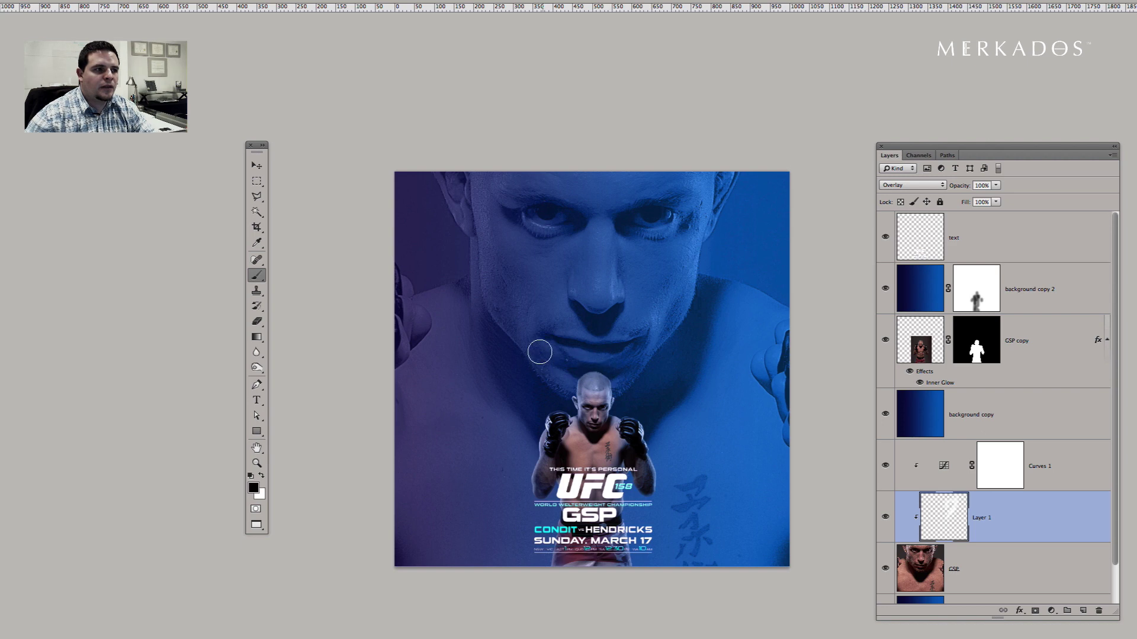
{"action": "left_click_drag", "start_coordinate": [504, 235], "coordinate": [579, 241]}
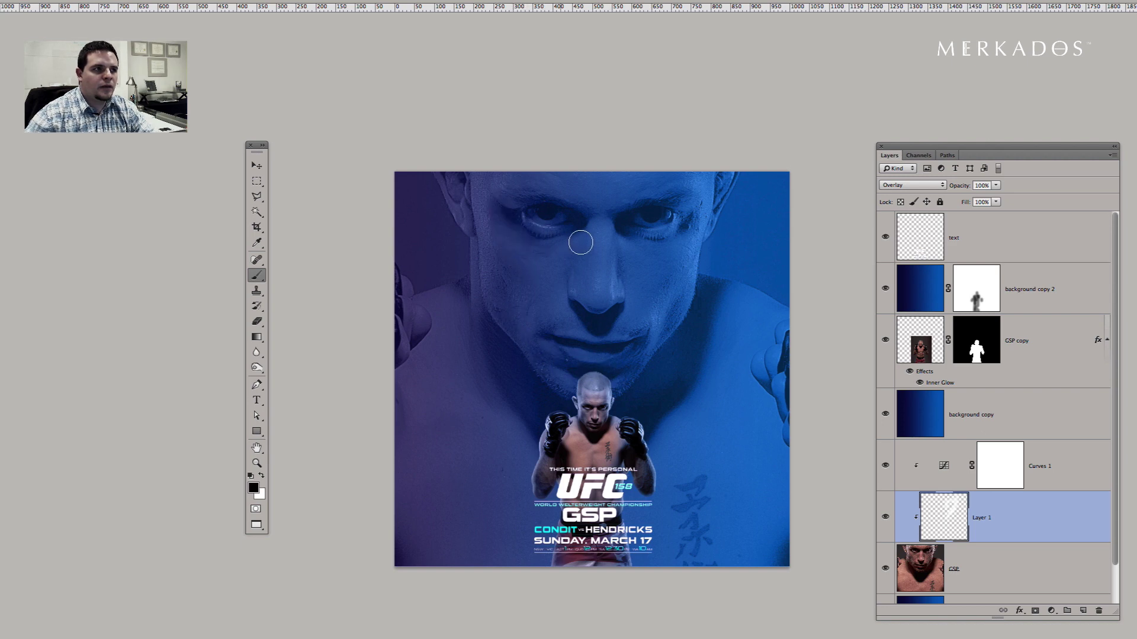
{"action": "key", "text": "bracketright"}
{"action": "key", "text": "bracketright"}
{"action": "key", "text": "bracketright"}
{"action": "key", "text": "bracketright"}
{"action": "key", "text": "bracketright"}
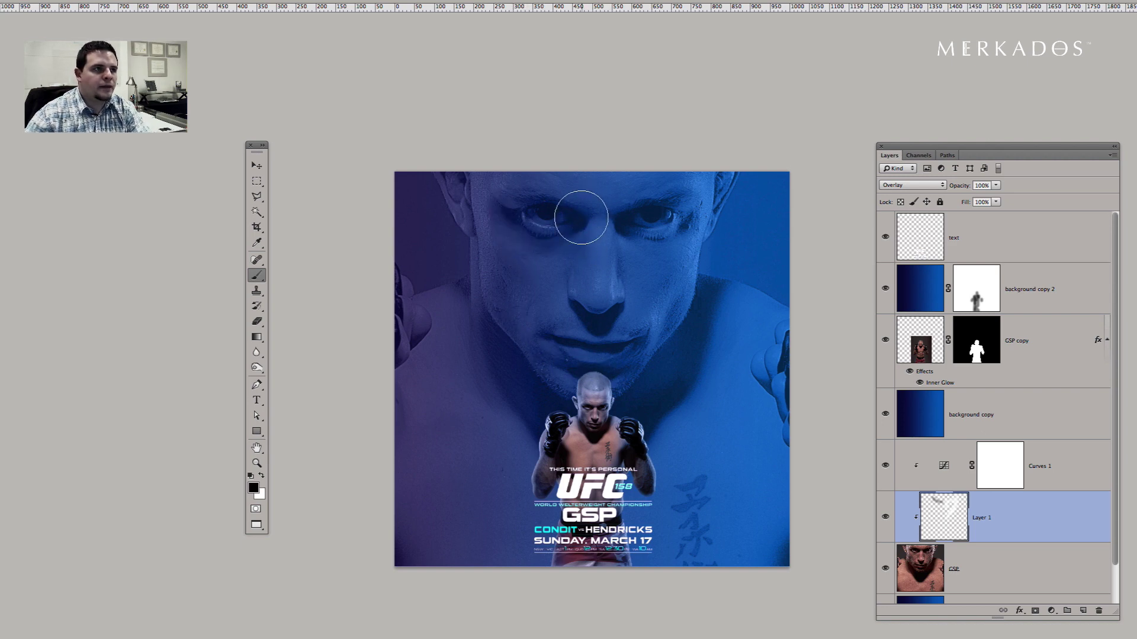
{"action": "key", "text": "bracketleft"}
{"action": "key", "text": "bracketleft"}
{"action": "key", "text": "bracketleft"}
{"action": "mouse_move", "coordinate": [592, 195]}
{"action": "left_mouse_down"}
{"action": "mouse_move", "coordinate": [503, 190]}
{"action": "mouse_move", "coordinate": [696, 187]}
{"action": "left_mouse_up"}
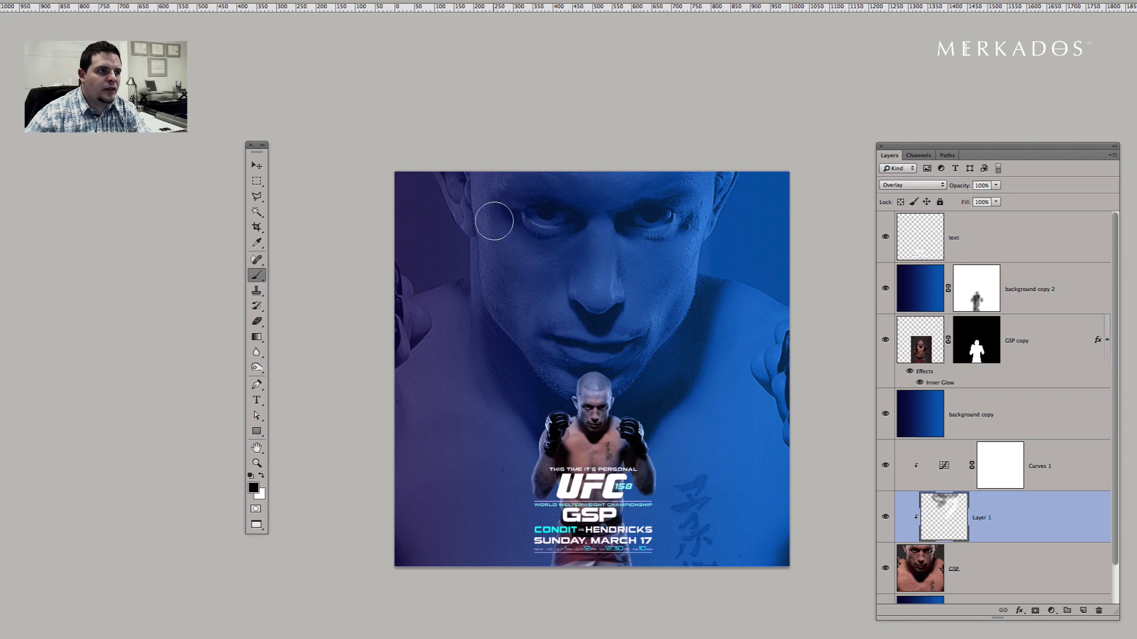
Darken the side of the large face, the cheek, the jaw and the chin with soft black strokes.
{"action": "left_click_drag", "start_coordinate": [490, 211], "coordinate": [502, 287]}
{"action": "mouse_move", "coordinate": [539, 348]}
{"action": "left_mouse_down"}
{"action": "mouse_move", "coordinate": [508, 312]}
{"action": "mouse_move", "coordinate": [591, 387]}
{"action": "mouse_move", "coordinate": [655, 352]}
{"action": "mouse_move", "coordinate": [618, 376]}
{"action": "mouse_move", "coordinate": [529, 343]}
{"action": "mouse_move", "coordinate": [539, 330]}
{"action": "mouse_move", "coordinate": [651, 324]}
{"action": "mouse_move", "coordinate": [525, 297]}
{"action": "mouse_move", "coordinate": [563, 251]}
{"action": "left_mouse_up"}
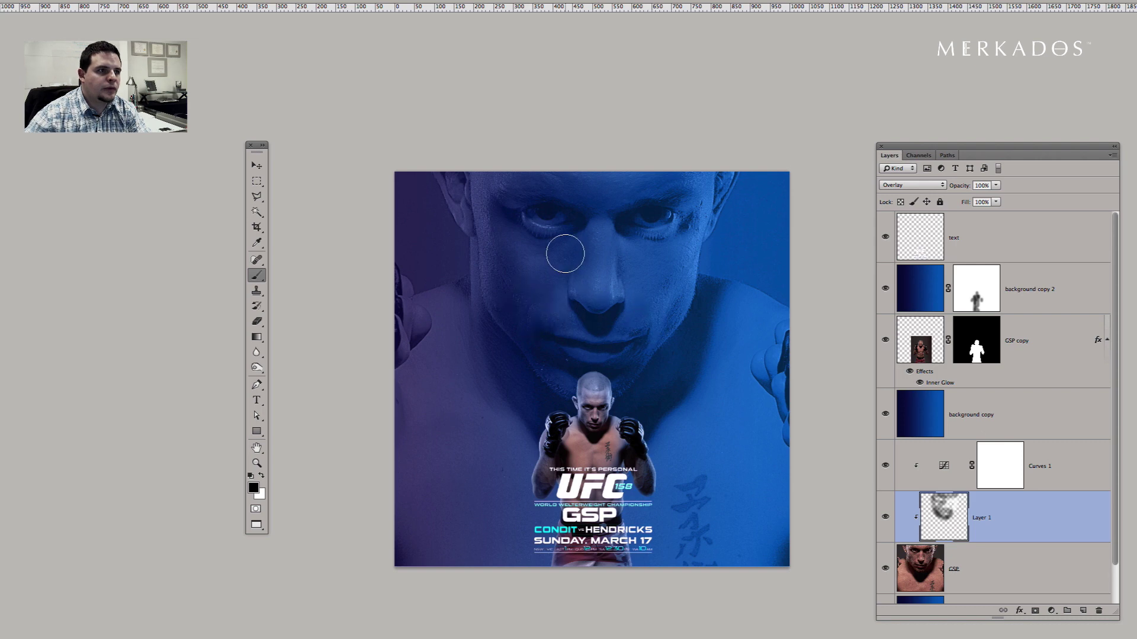
{"action": "mouse_move", "coordinate": [481, 171]}
{"action": "left_mouse_down"}
{"action": "mouse_move", "coordinate": [456, 161]}
{"action": "mouse_move", "coordinate": [481, 292]}
{"action": "left_mouse_up"}
{"action": "mouse_move", "coordinate": [350, 335]}
{"action": "left_mouse_down"}
{"action": "mouse_move", "coordinate": [499, 288]}
{"action": "mouse_move", "coordinate": [518, 319]}
{"action": "mouse_move", "coordinate": [506, 349]}
{"action": "mouse_move", "coordinate": [501, 299]}
{"action": "mouse_move", "coordinate": [532, 354]}
{"action": "mouse_move", "coordinate": [531, 319]}
{"action": "mouse_move", "coordinate": [663, 337]}
{"action": "mouse_move", "coordinate": [663, 303]}
{"action": "left_mouse_up"}
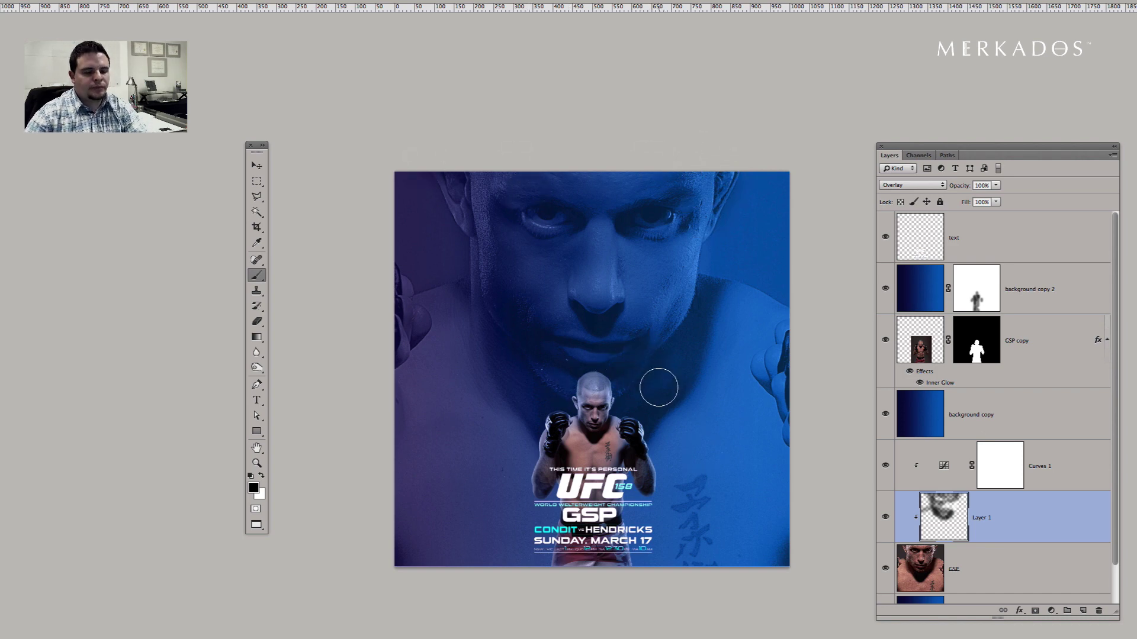
Darken the large fighter's shoulders and chest on the Overlay layer with a much larger soft black brush.
{"action": "key", "text": "bracketright"}
{"action": "key", "text": "bracketright"}
{"action": "key", "text": "bracketright"}
{"action": "key", "text": "bracketright"}
{"action": "key", "text": "bracketright"}
{"action": "key", "text": "bracketright"}
{"action": "key", "text": "bracketright"}
{"action": "key", "text": "bracketright"}
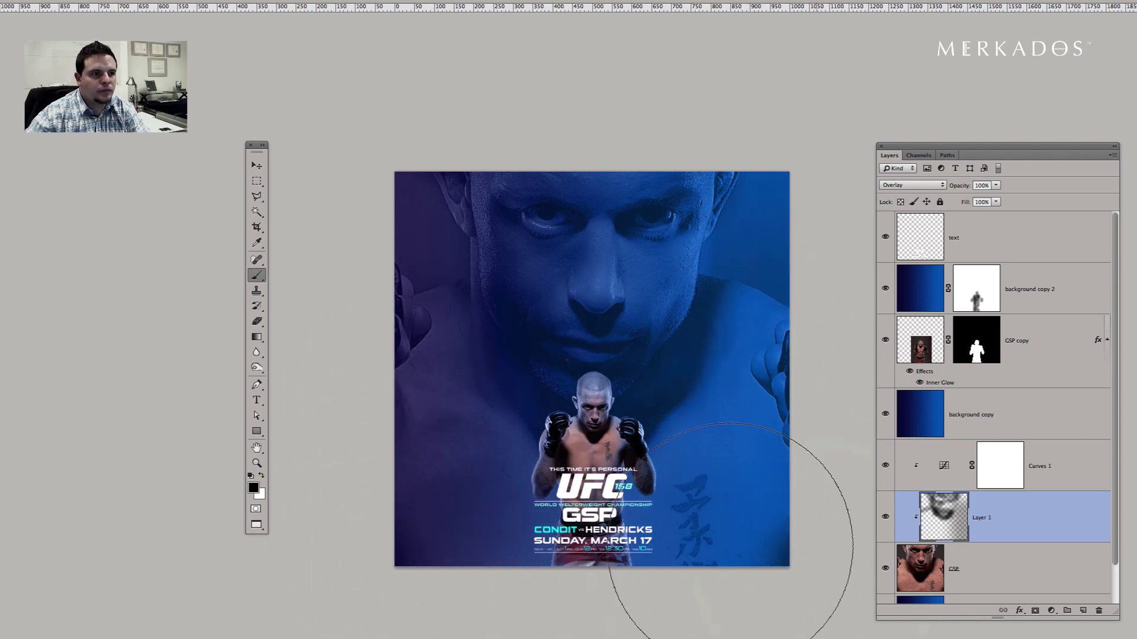
{"action": "left_click", "coordinate": [747, 538]}
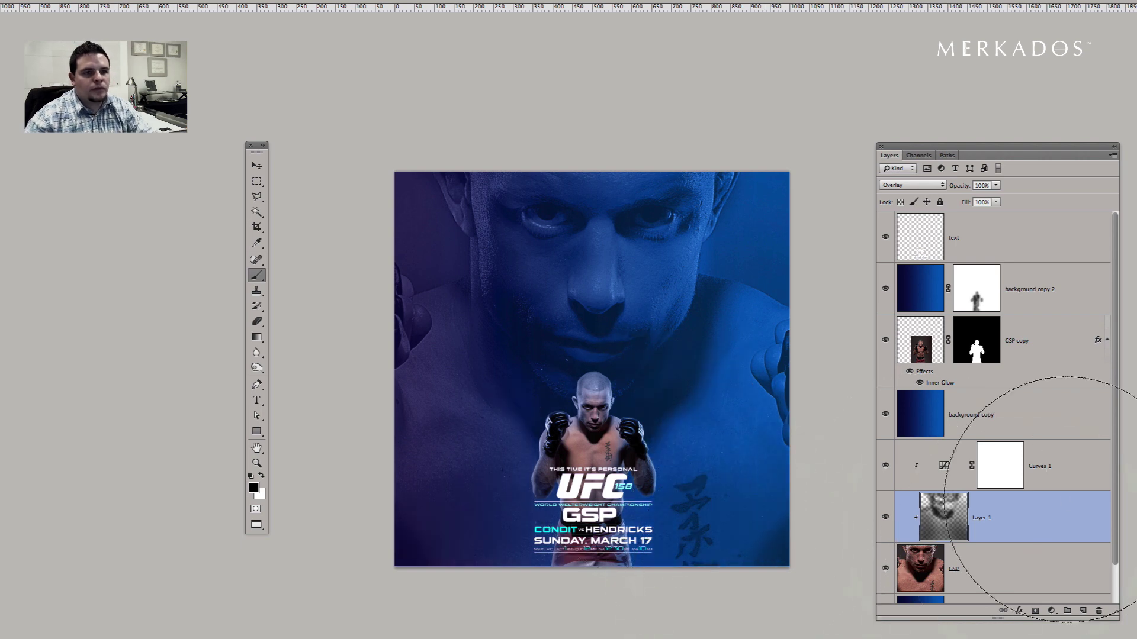
Add a mask to the GSP layer and fade out the portrait along the poster's lower edge with black.
{"action": "left_click", "coordinate": [995, 569]}
{"action": "left_click", "coordinate": [1035, 611]}
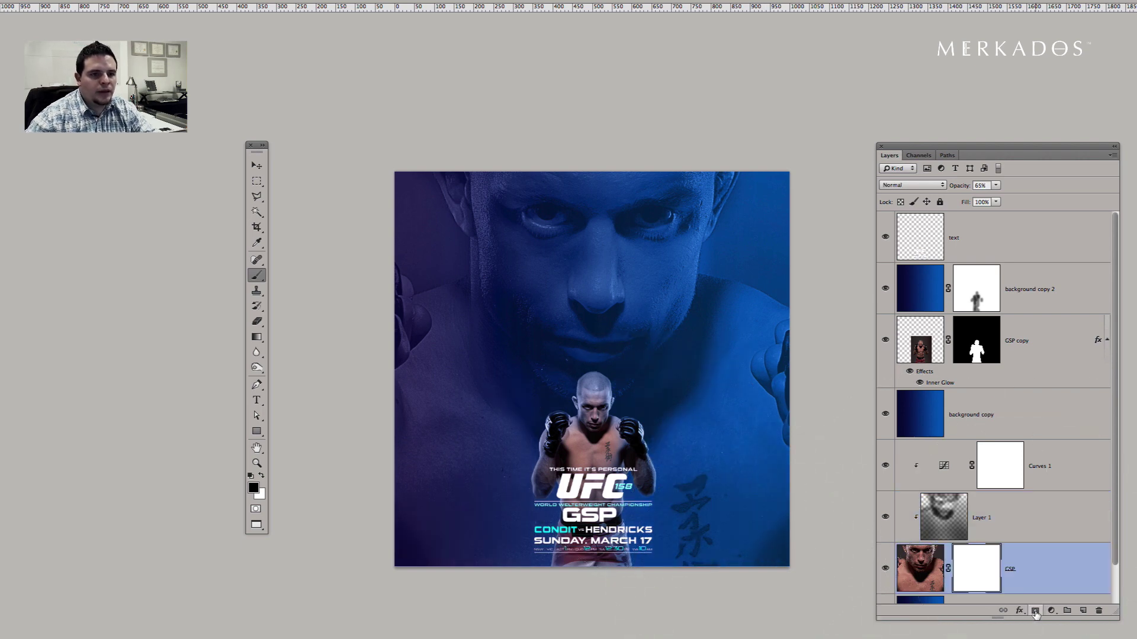
{"action": "mouse_move", "coordinate": [452, 551]}
{"action": "left_mouse_down"}
{"action": "mouse_move", "coordinate": [393, 546]}
{"action": "mouse_move", "coordinate": [470, 570]}
{"action": "mouse_move", "coordinate": [699, 567]}
{"action": "mouse_move", "coordinate": [710, 509]}
{"action": "left_mouse_up"}
Mask out the large portrait's right-hand glove and remaining chest and tattoo areas with a smaller soft black brush.
{"action": "key", "text": "bracketleft"}
{"action": "key", "text": "bracketleft"}
{"action": "key", "text": "bracketleft"}
{"action": "key", "text": "bracketleft"}
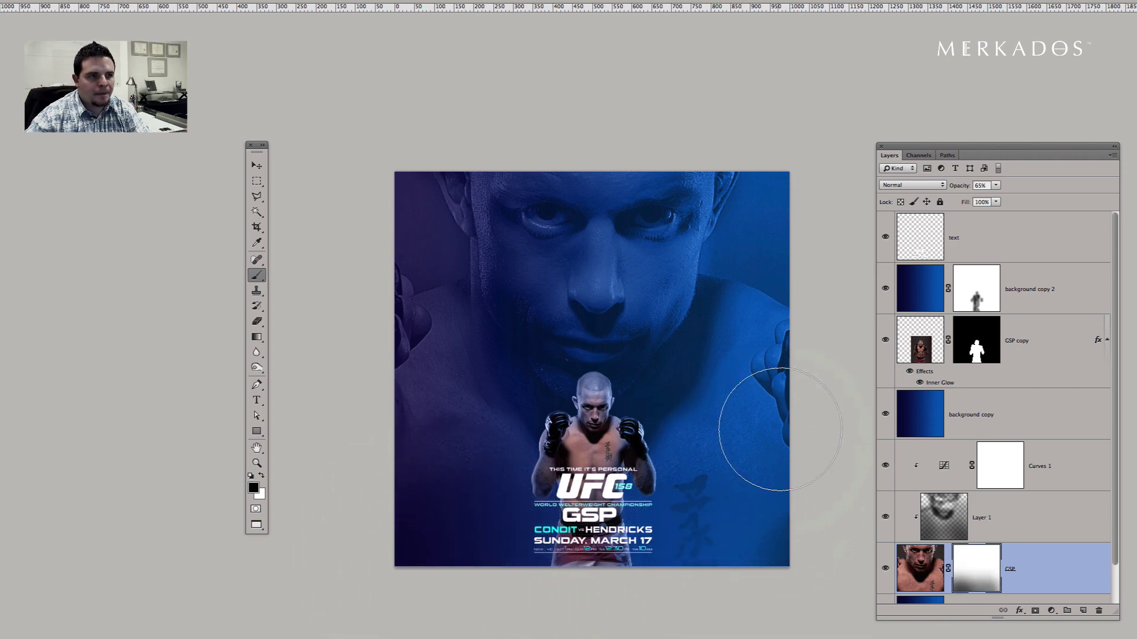
{"action": "left_click_drag", "start_coordinate": [774, 418], "coordinate": [786, 406]}
{"action": "mouse_move", "coordinate": [794, 359]}
{"action": "left_mouse_down"}
{"action": "mouse_move", "coordinate": [767, 502]}
{"action": "mouse_move", "coordinate": [740, 546]}
{"action": "mouse_move", "coordinate": [722, 545]}
{"action": "mouse_move", "coordinate": [772, 473]}
{"action": "mouse_move", "coordinate": [553, 588]}
{"action": "mouse_move", "coordinate": [718, 500]}
{"action": "mouse_move", "coordinate": [514, 560]}
{"action": "mouse_move", "coordinate": [778, 526]}
{"action": "mouse_move", "coordinate": [533, 540]}
{"action": "mouse_move", "coordinate": [559, 456]}
{"action": "mouse_move", "coordinate": [413, 402]}
{"action": "mouse_move", "coordinate": [475, 505]}
{"action": "mouse_move", "coordinate": [532, 550]}
{"action": "mouse_move", "coordinate": [406, 479]}
{"action": "mouse_move", "coordinate": [653, 581]}
{"action": "left_mouse_up"}
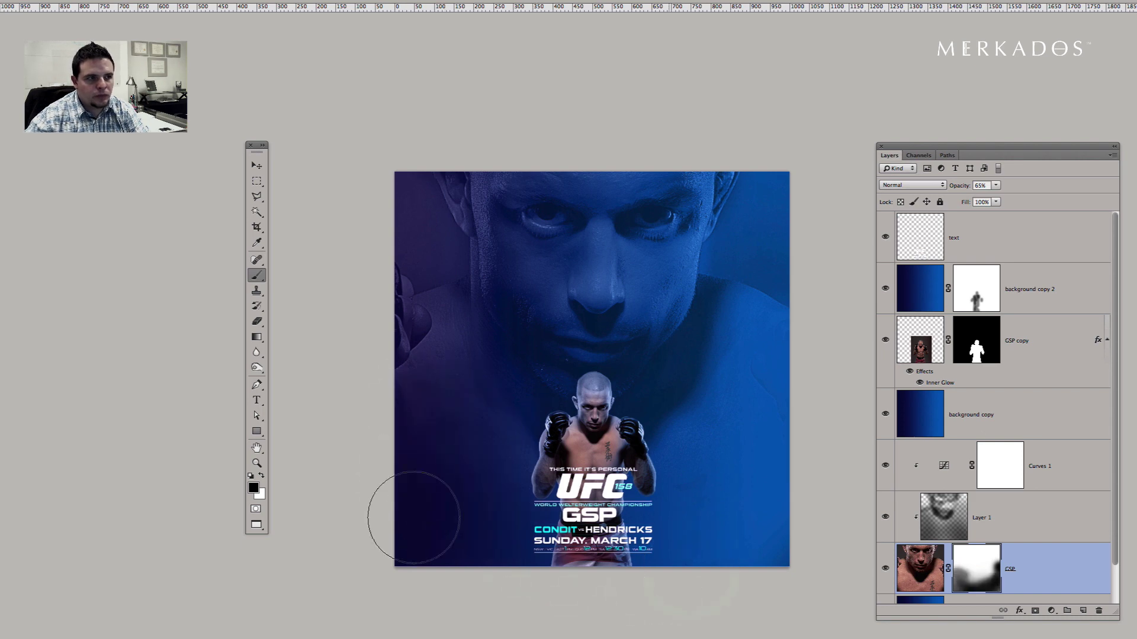
{"action": "mouse_move", "coordinate": [793, 405]}
{"action": "left_mouse_down"}
{"action": "mouse_move", "coordinate": [565, 566]}
{"action": "mouse_move", "coordinate": [392, 544]}
{"action": "mouse_move", "coordinate": [703, 554]}
{"action": "mouse_move", "coordinate": [810, 510]}
{"action": "mouse_move", "coordinate": [713, 553]}
{"action": "left_mouse_up"}
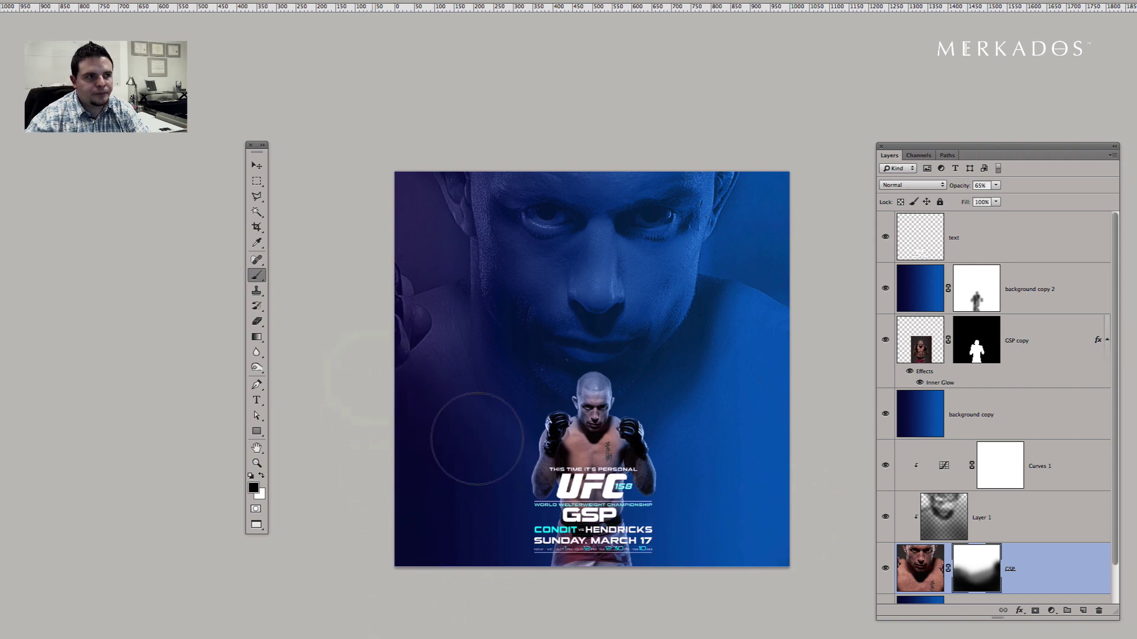
{"action": "mouse_move", "coordinate": [718, 546]}
{"action": "left_mouse_down"}
{"action": "mouse_move", "coordinate": [452, 556]}
{"action": "mouse_move", "coordinate": [804, 543]}
{"action": "left_mouse_up"}
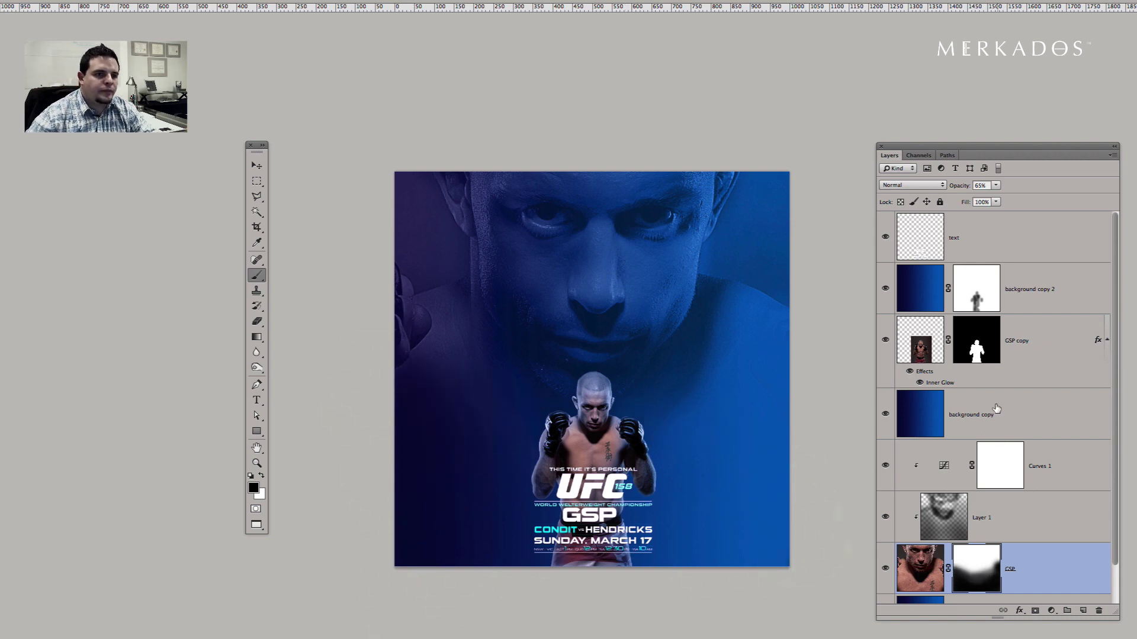
Add a new empty layer directly above the background copy 2 layer.
{"action": "key", "text": "v"}
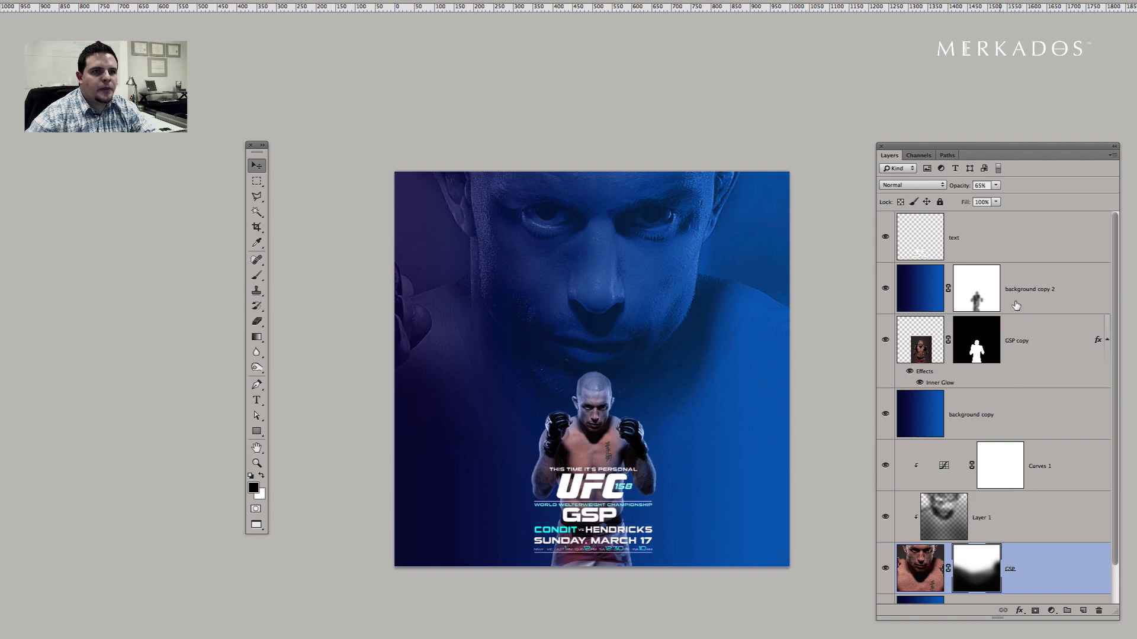
{"action": "left_click", "coordinate": [1042, 293]}
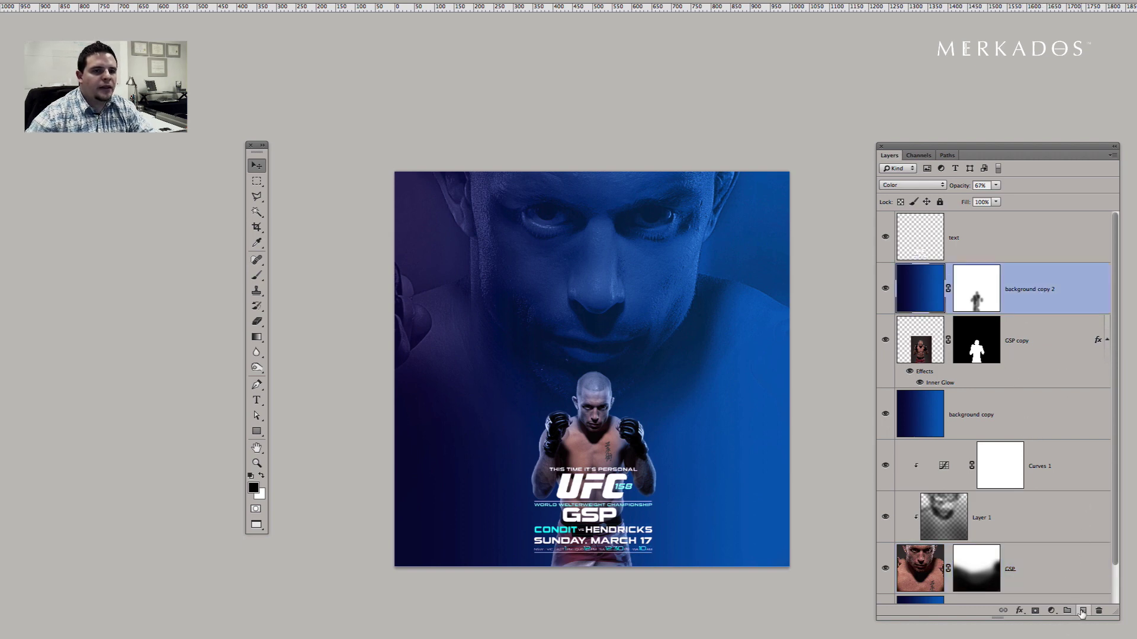
{"action": "left_click", "coordinate": [1082, 611]}
Build up a soft white glow in the poster's upper-right corner on the new layer.
{"action": "left_click", "coordinate": [256, 275]}
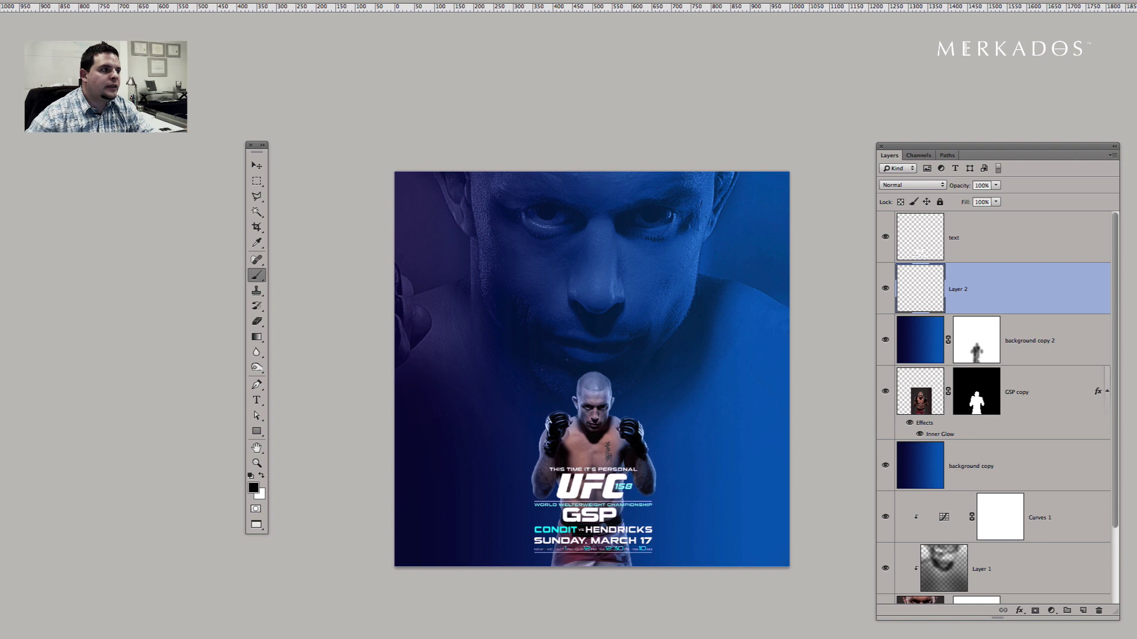
{"action": "left_click", "coordinate": [261, 475]}
{"action": "left_click", "coordinate": [743, 188]}
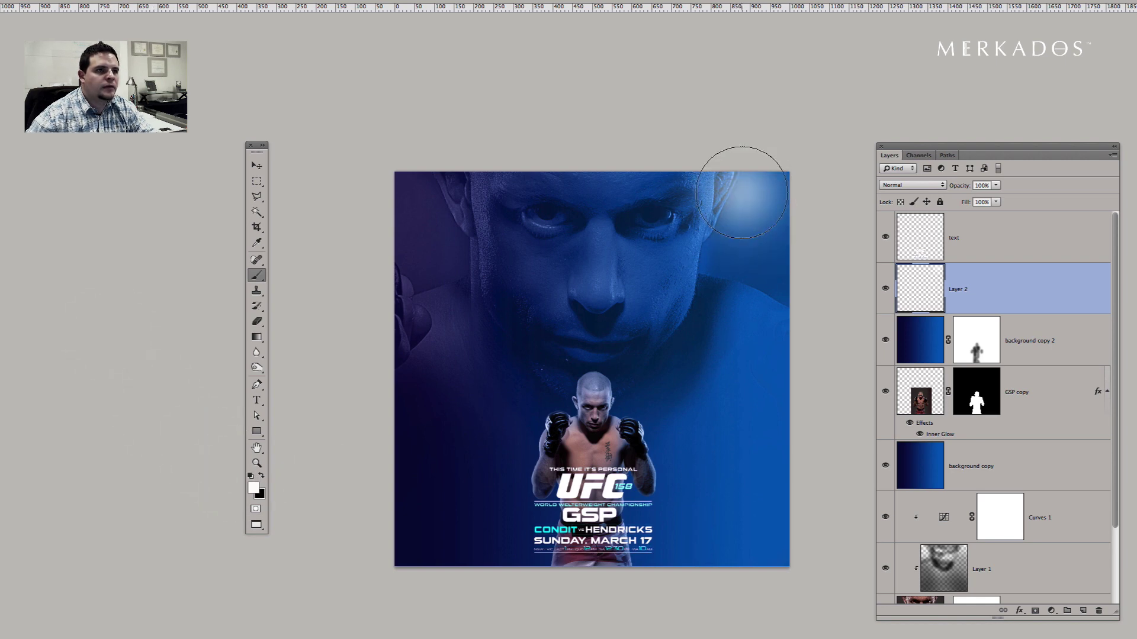
{"action": "left_click", "coordinate": [741, 185]}
{"action": "left_click", "coordinate": [738, 195]}
{"action": "left_click", "coordinate": [738, 195]}
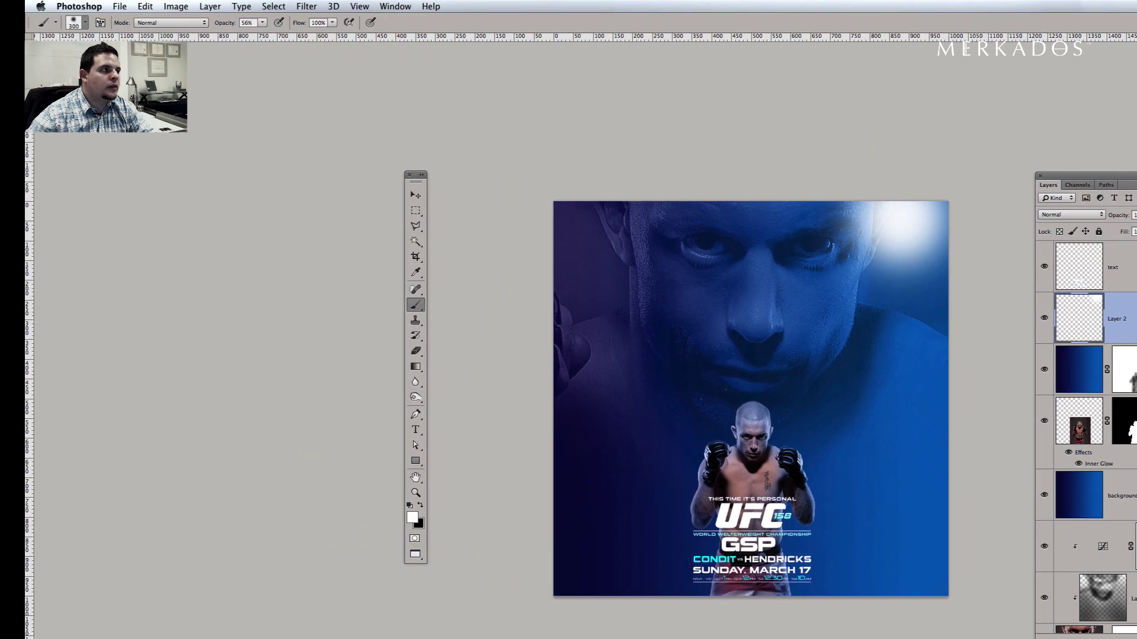
Try stamping a small white starburst brush over the corner glow.
{"action": "left_click", "coordinate": [85, 22]}
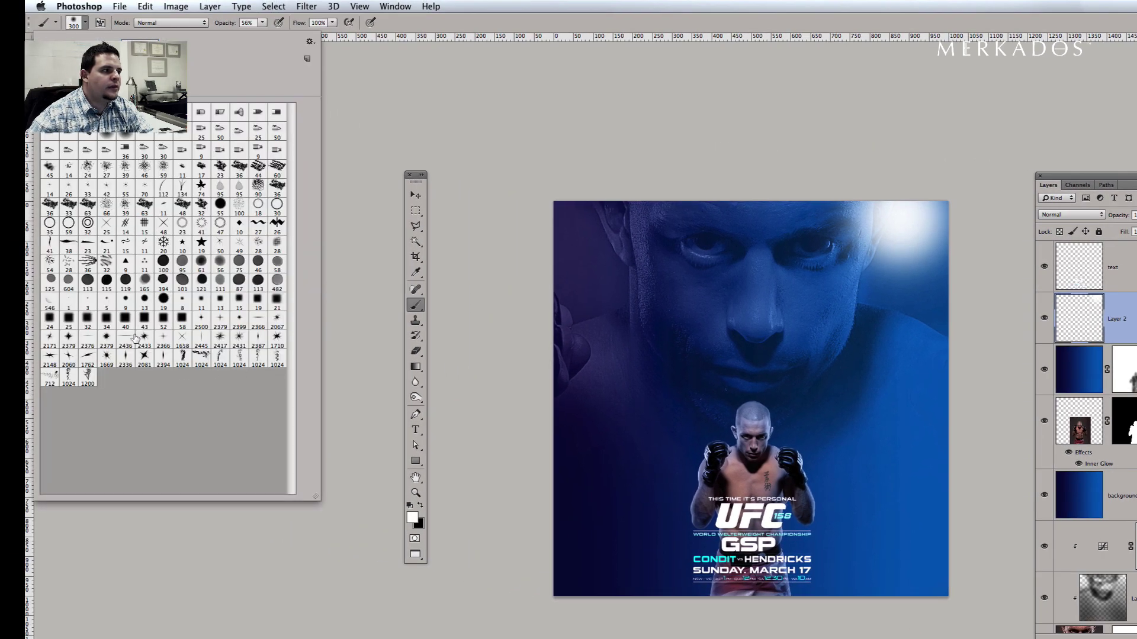
{"action": "left_click", "coordinate": [69, 338]}
{"action": "left_click", "coordinate": [511, 28]}
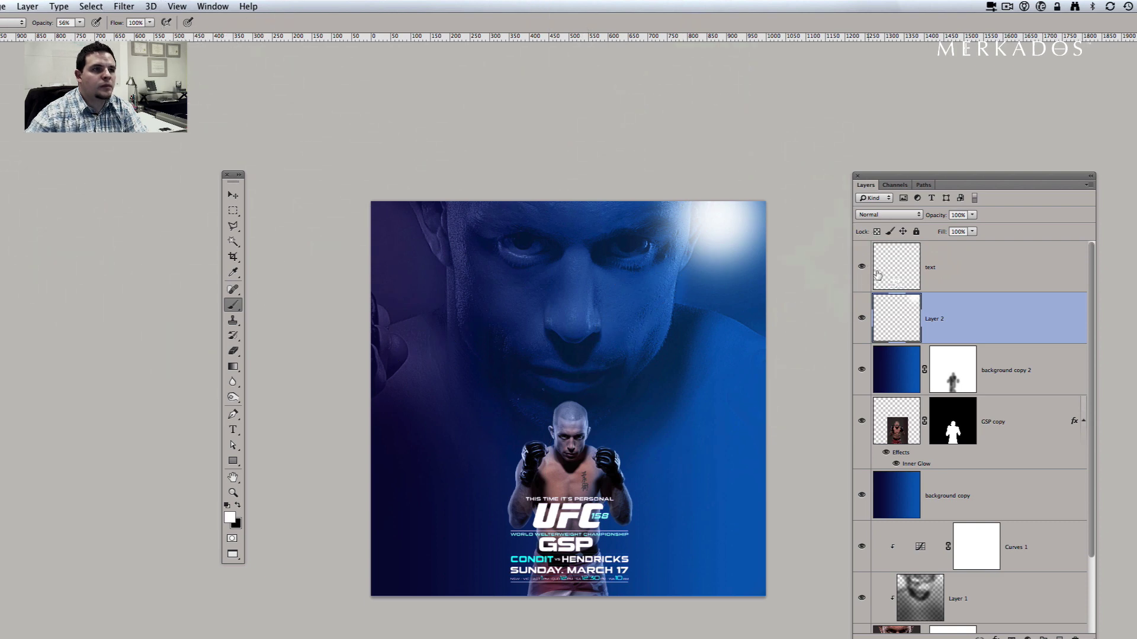
{"action": "key", "text": "bracketleft"}
{"action": "key", "text": "bracketleft"}
{"action": "key", "text": "bracketright"}
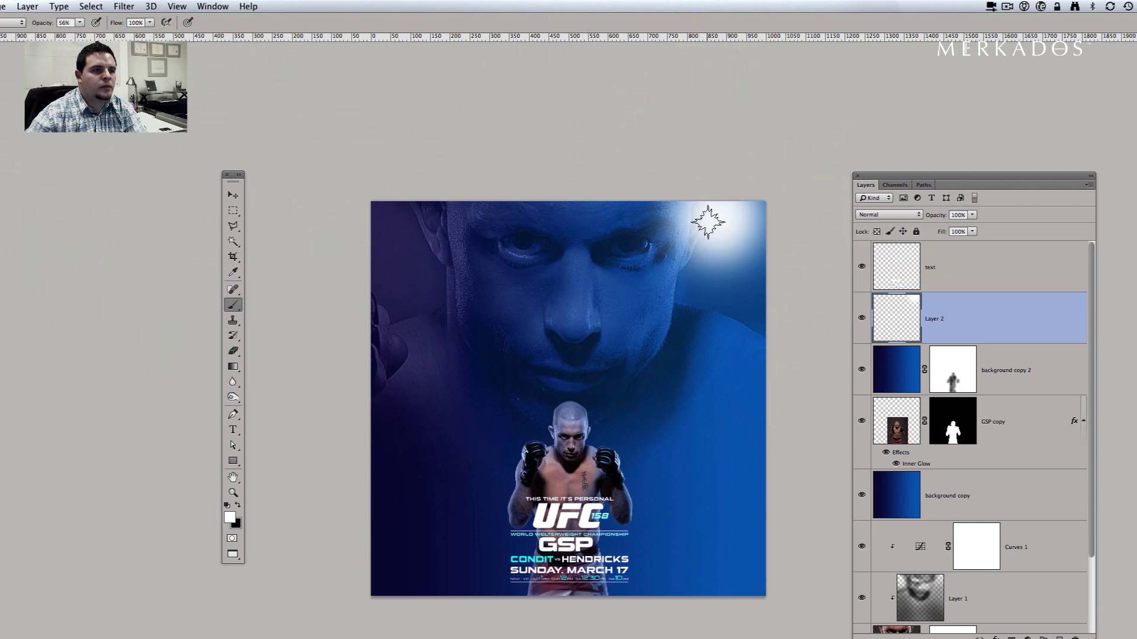
{"action": "key", "text": "bracketright"}
{"action": "key", "text": "bracketright"}
{"action": "key", "text": "bracketright"}
{"action": "left_click", "coordinate": [720, 232]}
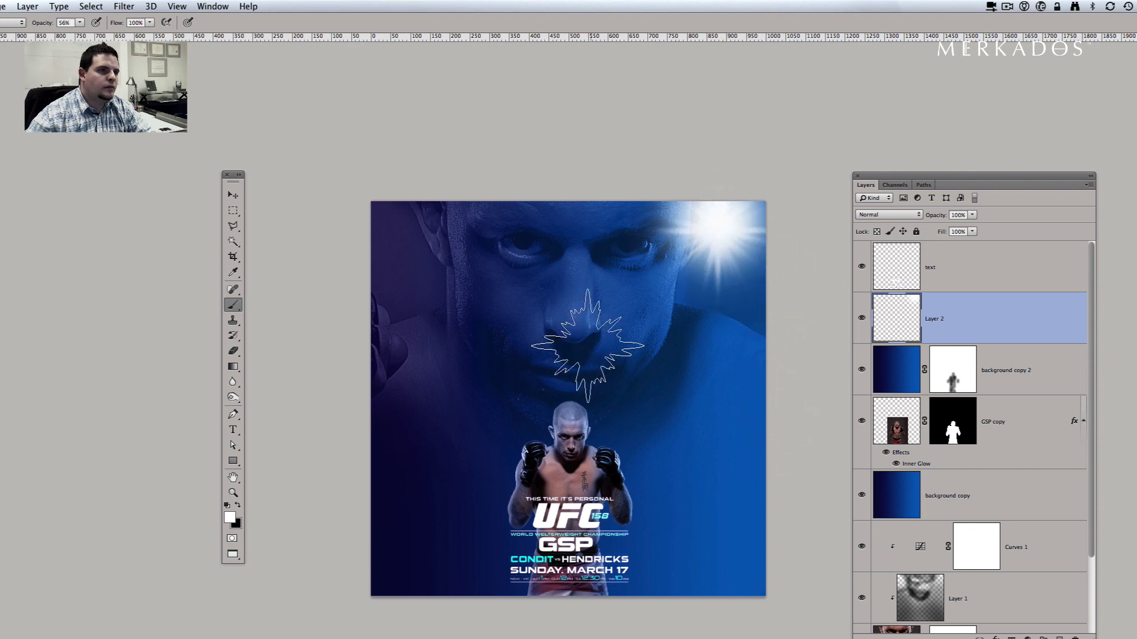
{"action": "key", "text": "ctrl+z"}
Stamp long white light rays centered on the corner glow with a large ray-burst brush on a new layer.
{"action": "key", "text": "F5"}
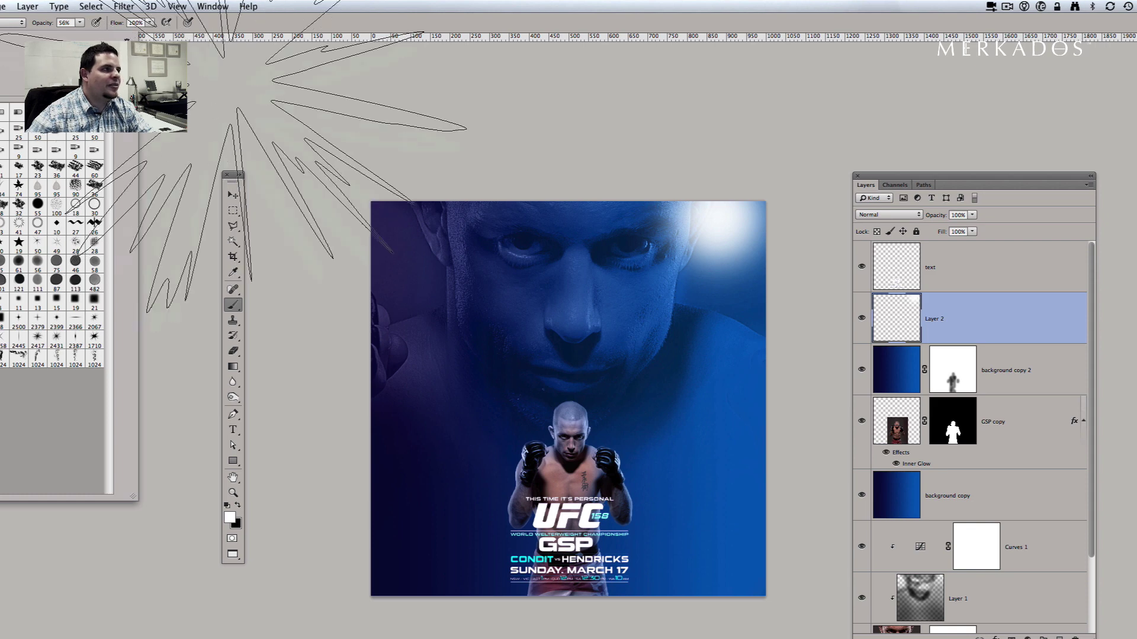
{"action": "key", "text": "F5"}
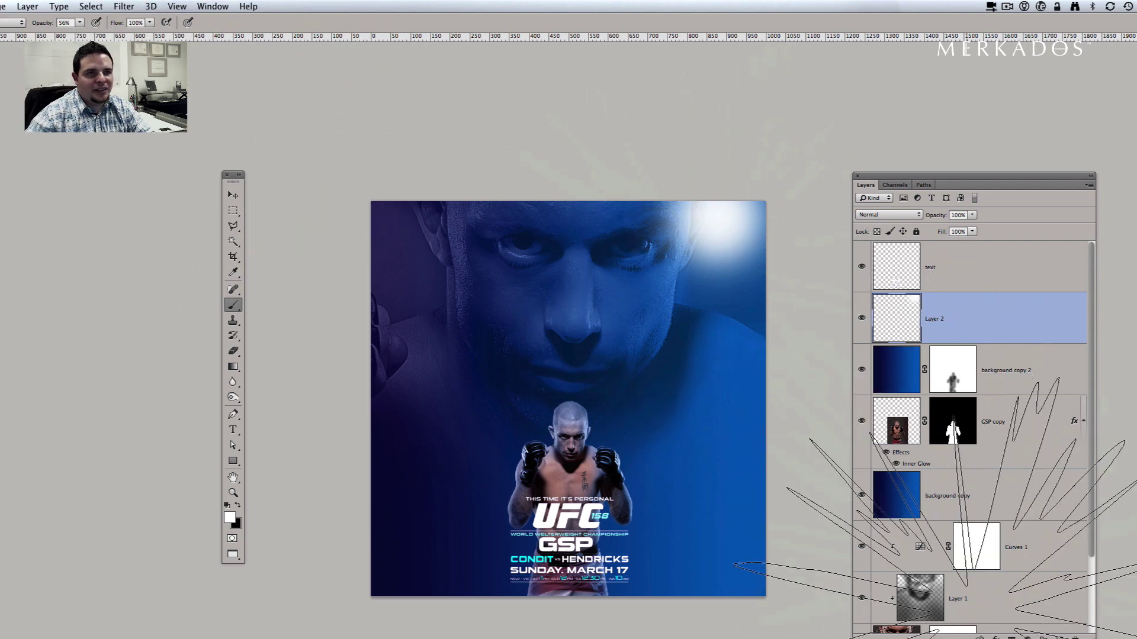
{"action": "left_click", "coordinate": [1059, 637]}
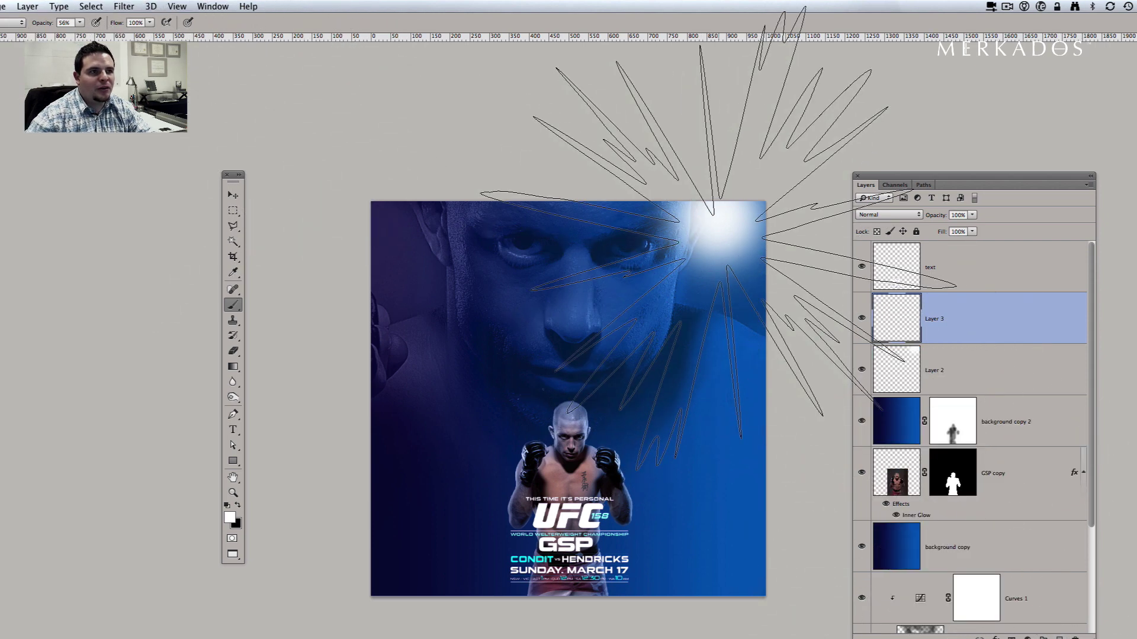
{"action": "key", "text": "bracketleft"}
{"action": "key", "text": "bracketleft"}
{"action": "key", "text": "bracketleft"}
{"action": "key", "text": "bracketleft"}
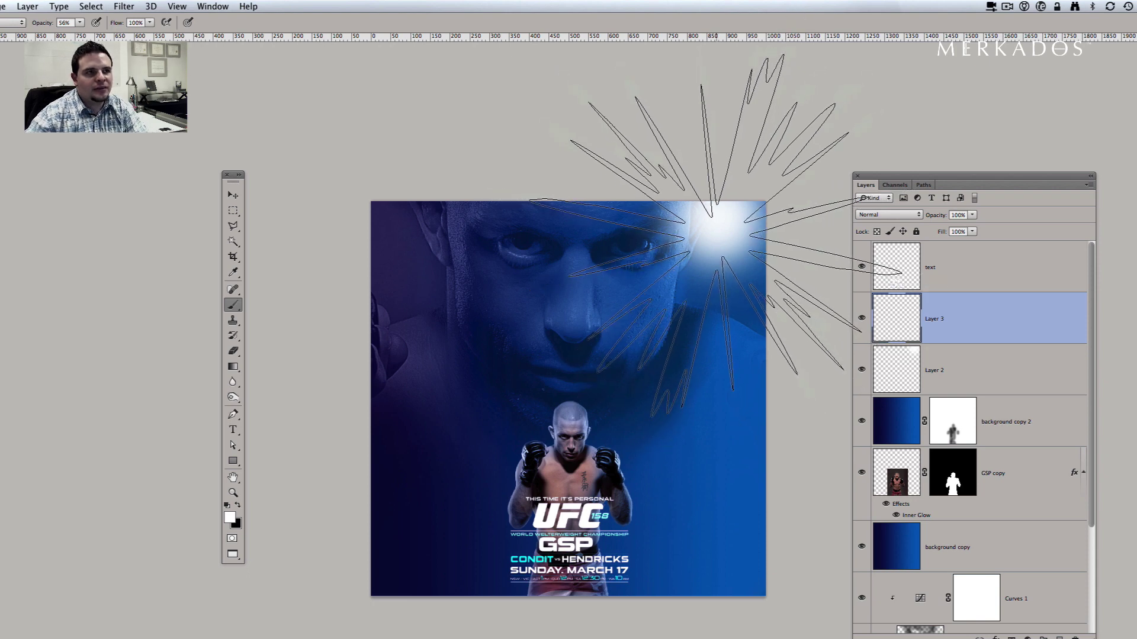
{"action": "left_click", "coordinate": [709, 215]}
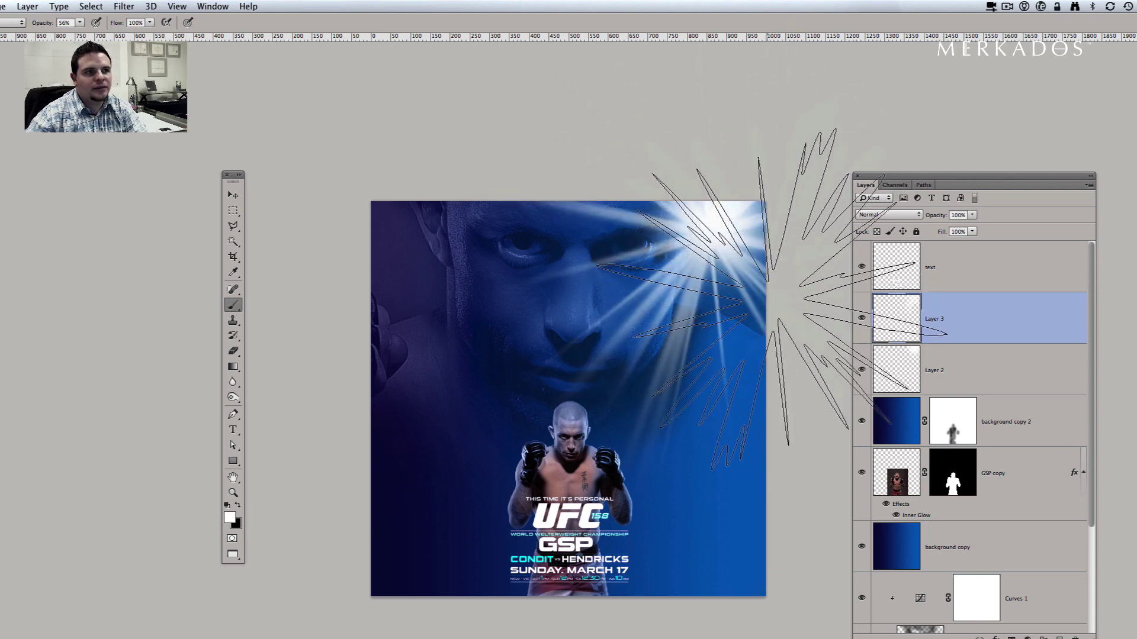
Set the light-ray layer to Screen blending at 21% opacity.
{"action": "left_click_drag", "start_coordinate": [934, 219], "coordinate": [910, 219]}
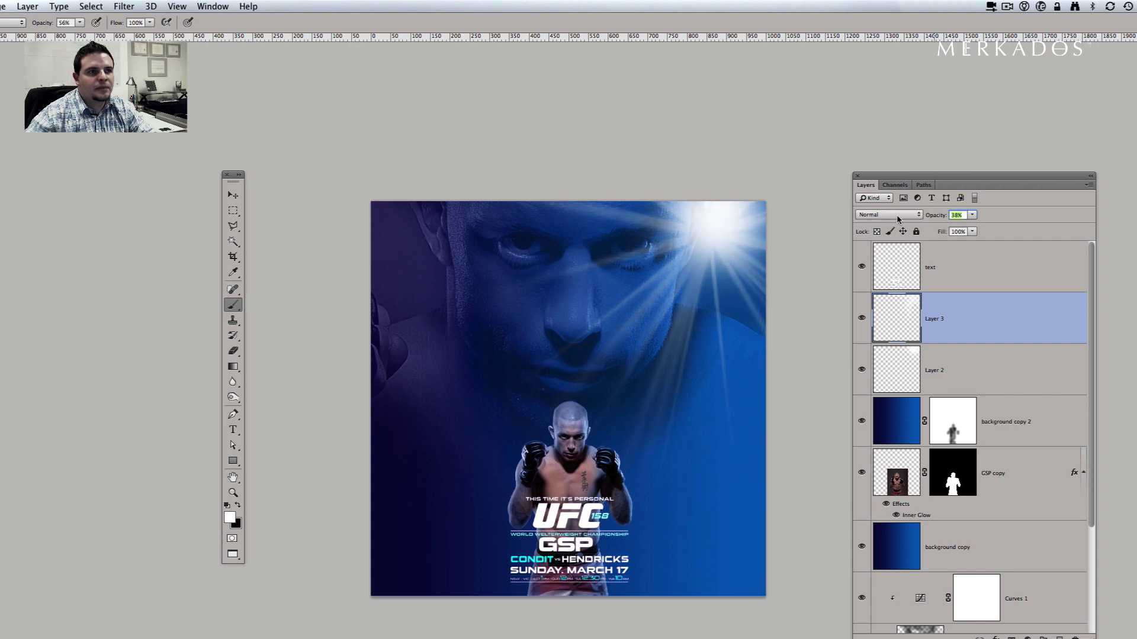
{"action": "left_click", "coordinate": [888, 214]}
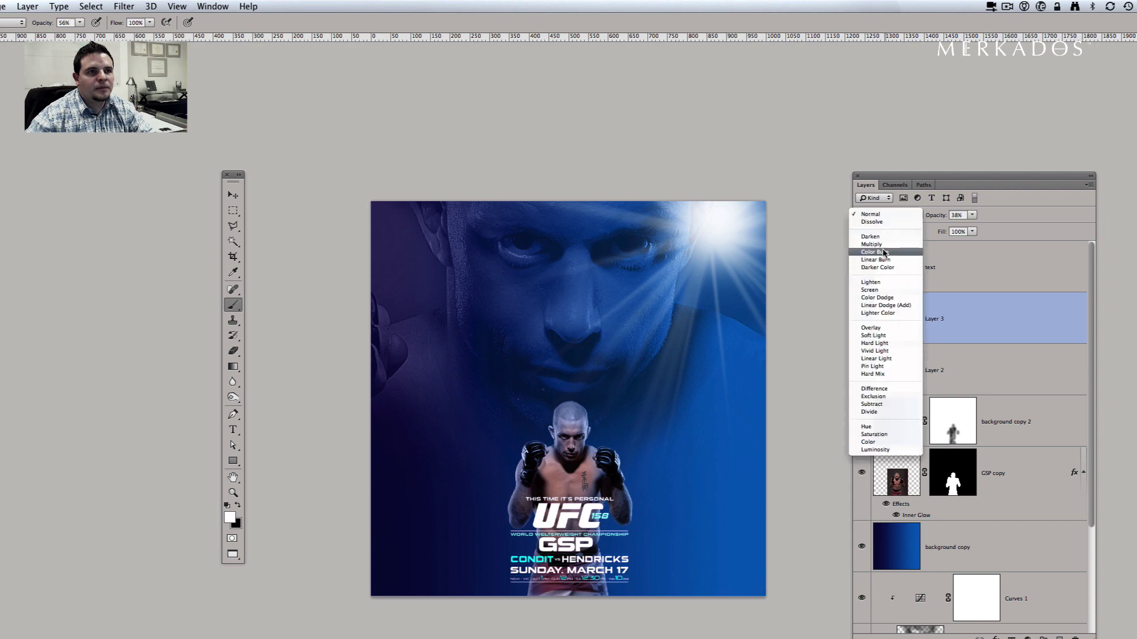
{"action": "left_click", "coordinate": [888, 290]}
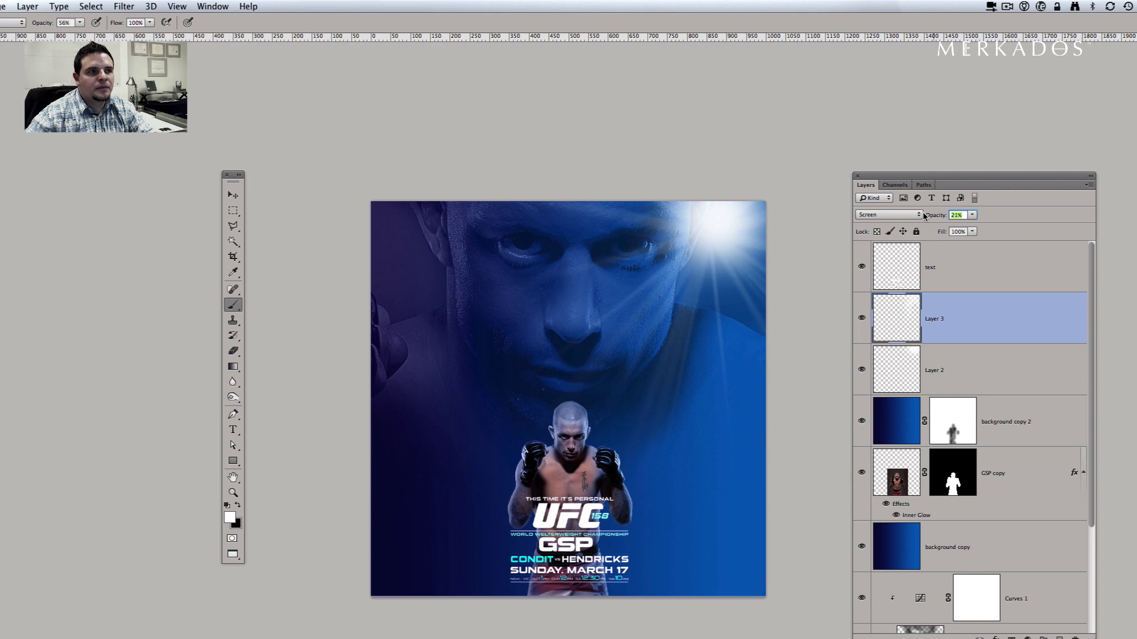
{"action": "key", "text": "Return"}
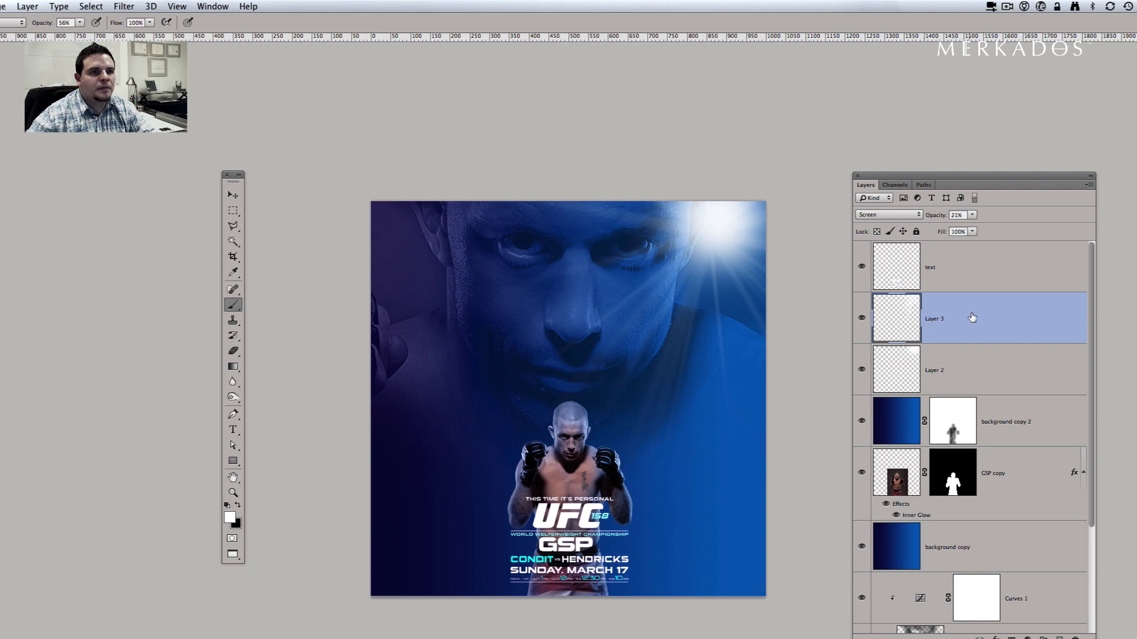
Reduce the corner light-ray layer's opacity further and nudge the white glow on Layer 2 slightly upward.
{"action": "left_click_drag", "start_coordinate": [934, 218], "coordinate": [933, 218]}
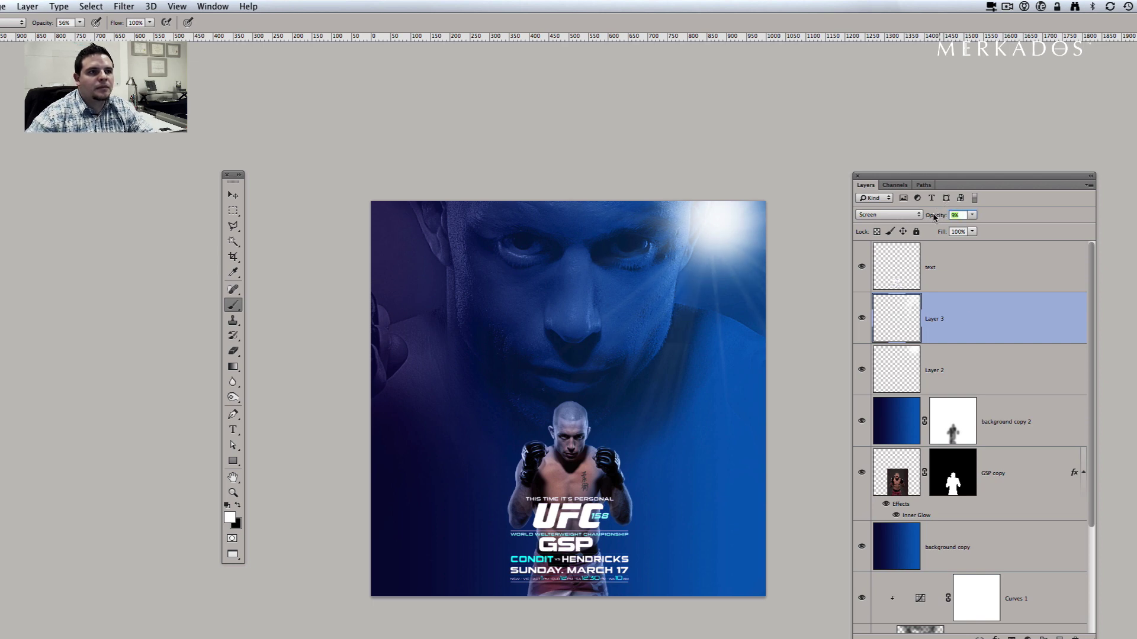
{"action": "left_click", "coordinate": [947, 367]}
{"action": "key", "text": "v"}
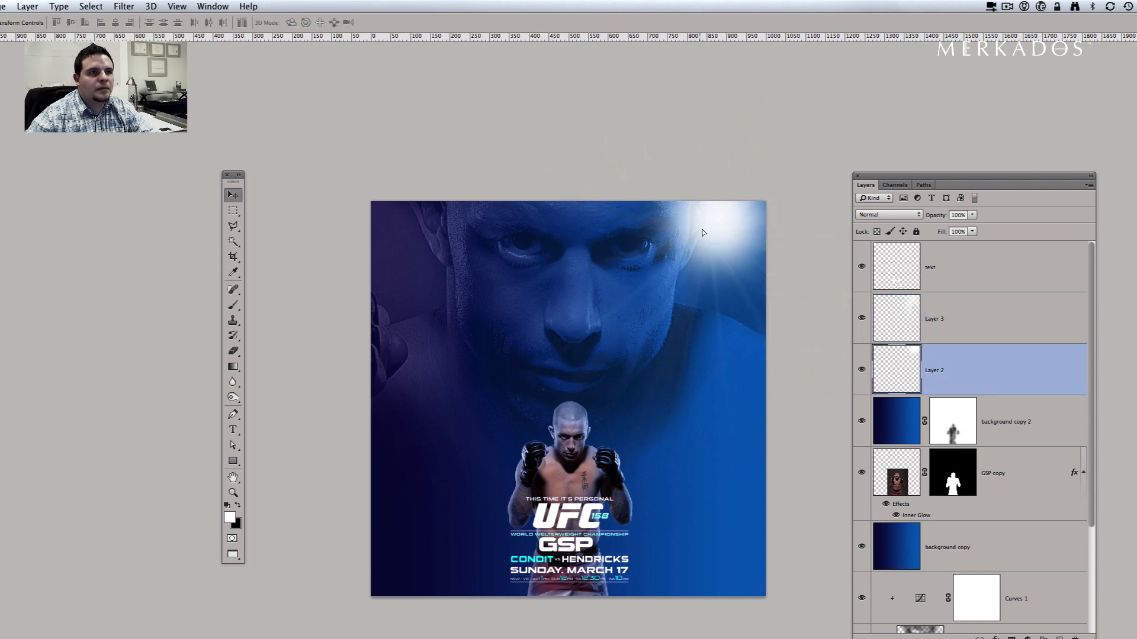
{"action": "left_click_drag", "start_coordinate": [700, 231], "coordinate": [699, 226]}
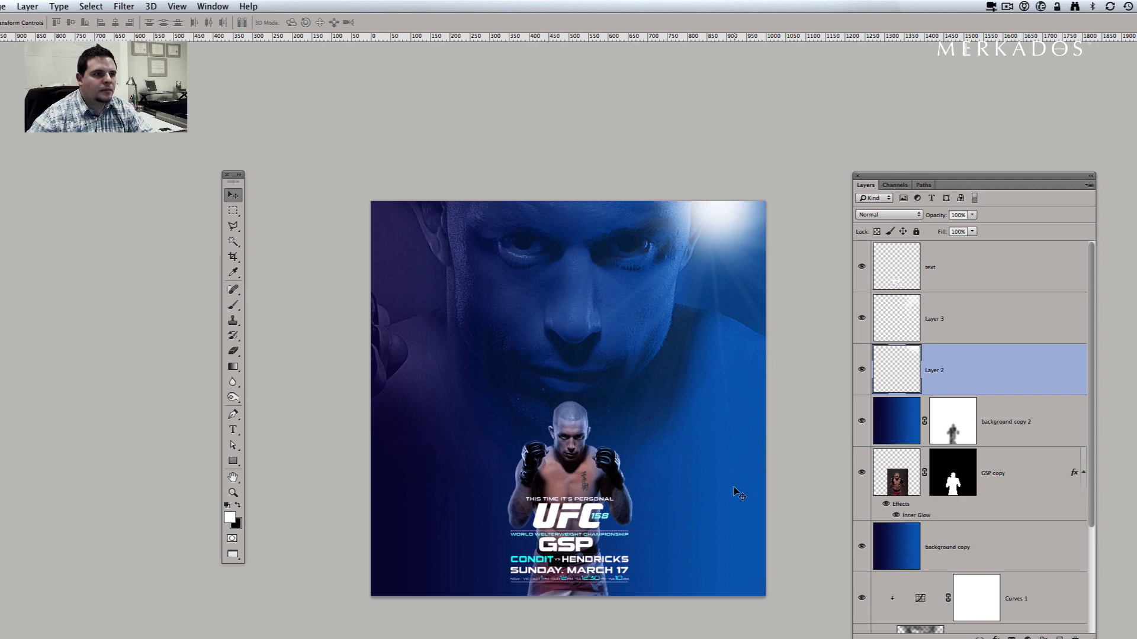
Lower the opacity of the large background portrait layer GSP to 47%.
{"action": "left_click", "coordinate": [912, 493]}
{"action": "scroll", "coordinate": [909, 586], "scroll_direction": "down", "scroll_amount": 3}
{"action": "scroll", "coordinate": [914, 603], "scroll_direction": "down", "scroll_amount": 1}
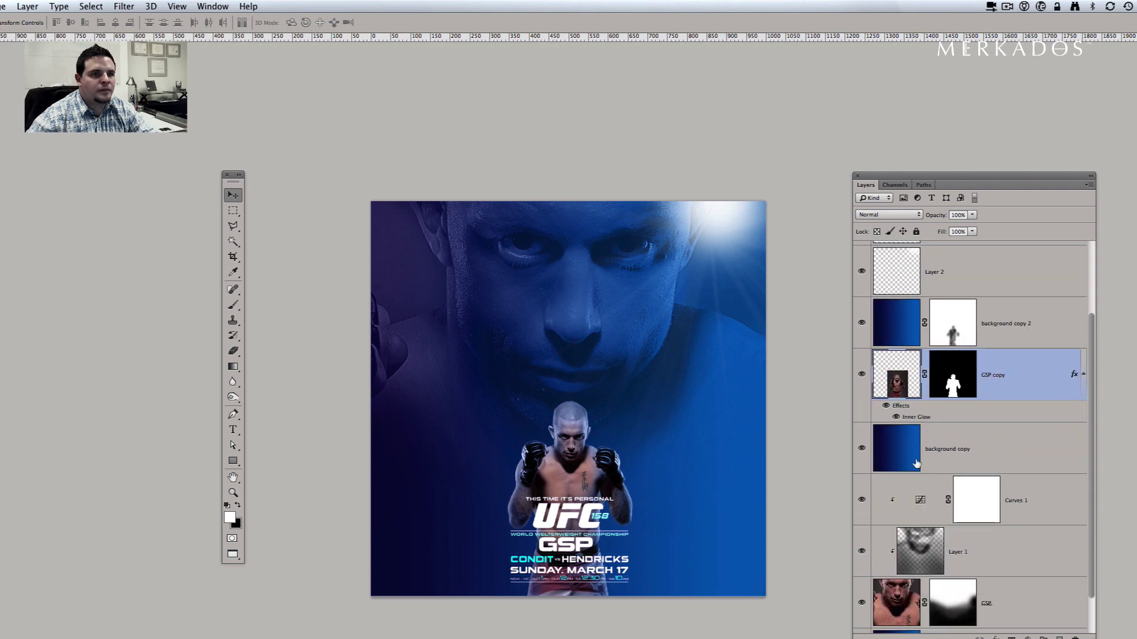
{"action": "left_click", "coordinate": [903, 601]}
{"action": "left_click_drag", "start_coordinate": [931, 220], "coordinate": [923, 220]}
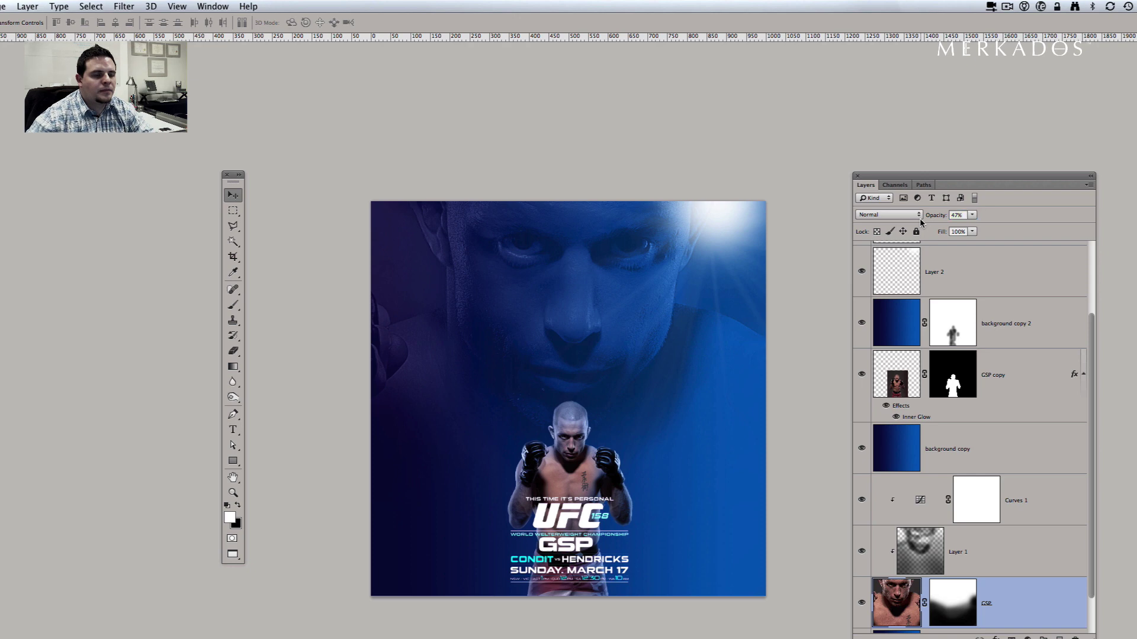
Add a new empty layer directly above the background copy layer, beneath the small fighter.
{"action": "scroll", "coordinate": [1018, 552], "scroll_direction": "down", "scroll_amount": 1}
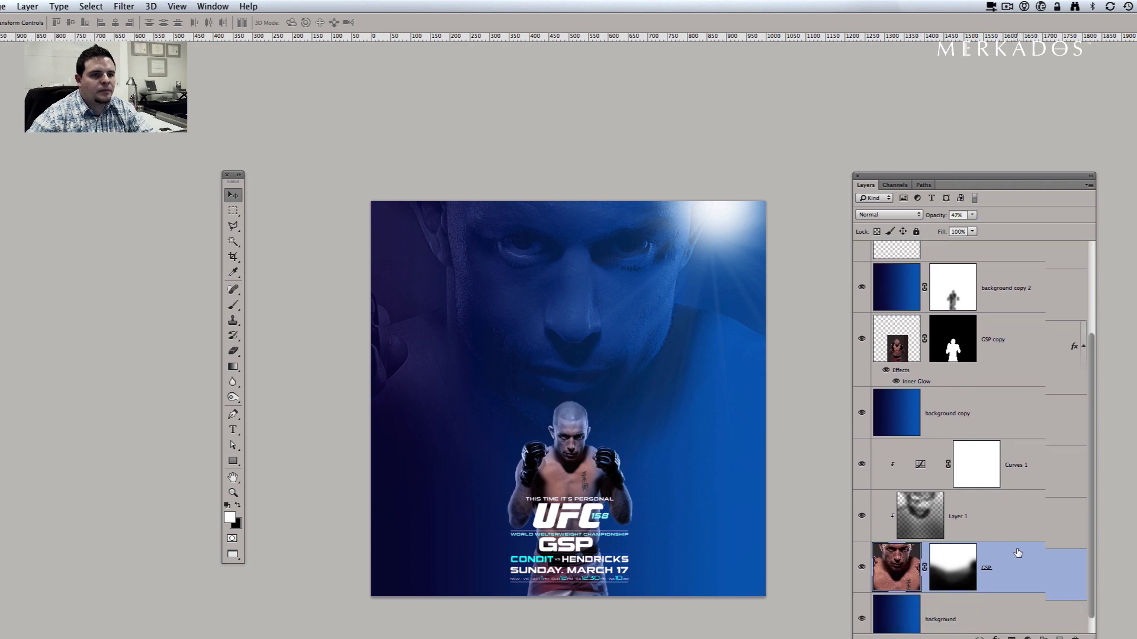
{"action": "scroll", "coordinate": [1017, 553], "scroll_direction": "down", "scroll_amount": 1}
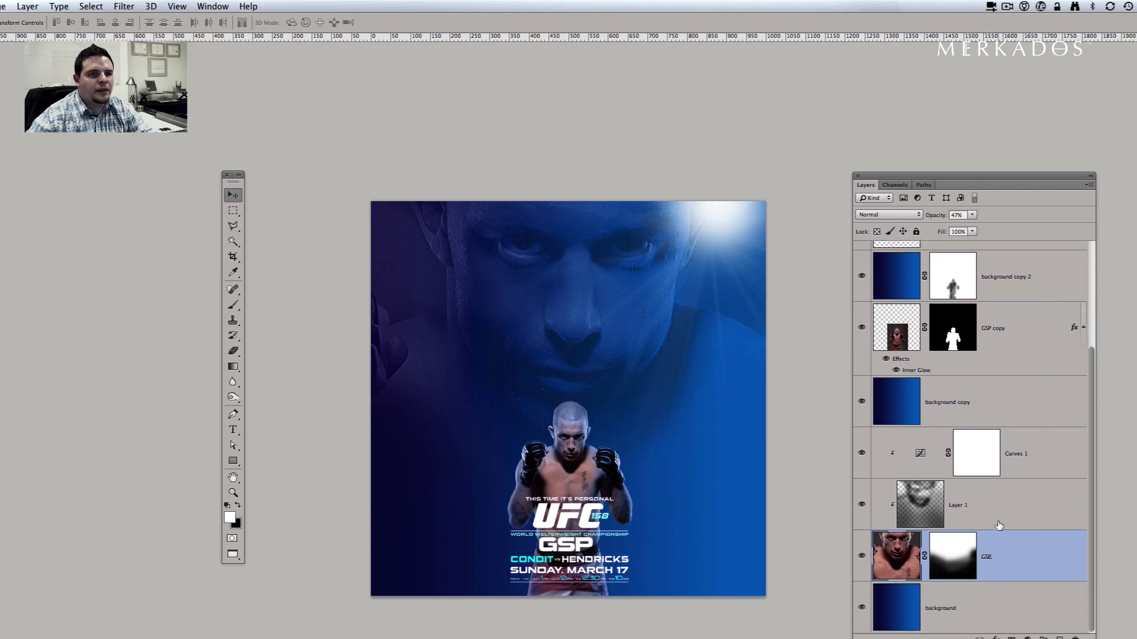
{"action": "left_click", "coordinate": [983, 403]}
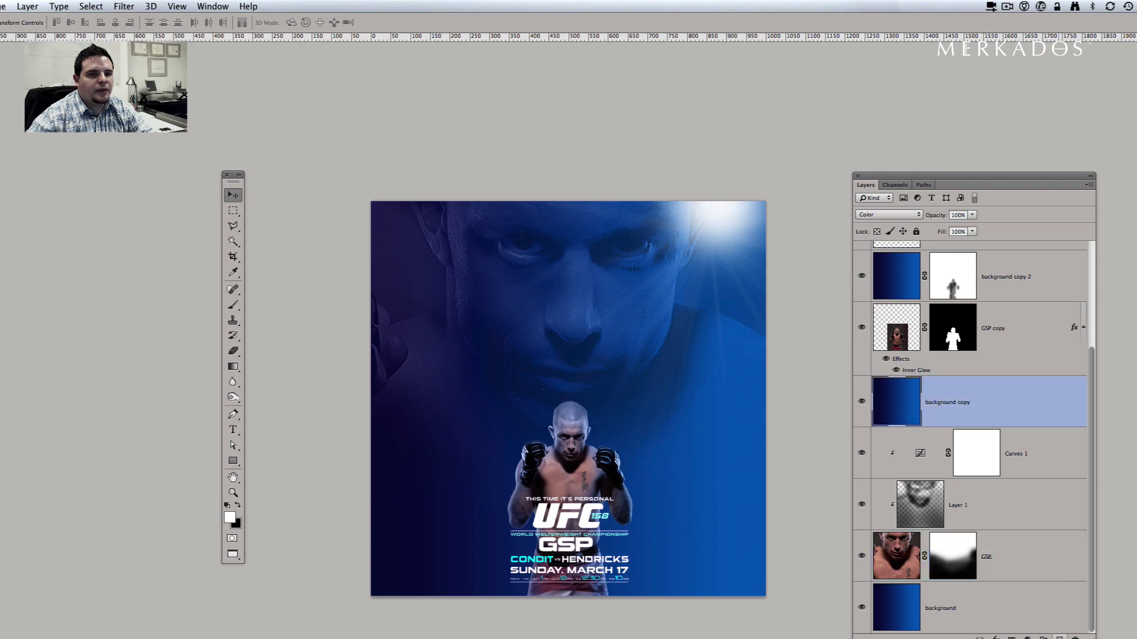
{"action": "key", "text": "ctrl+alt+shift+n"}
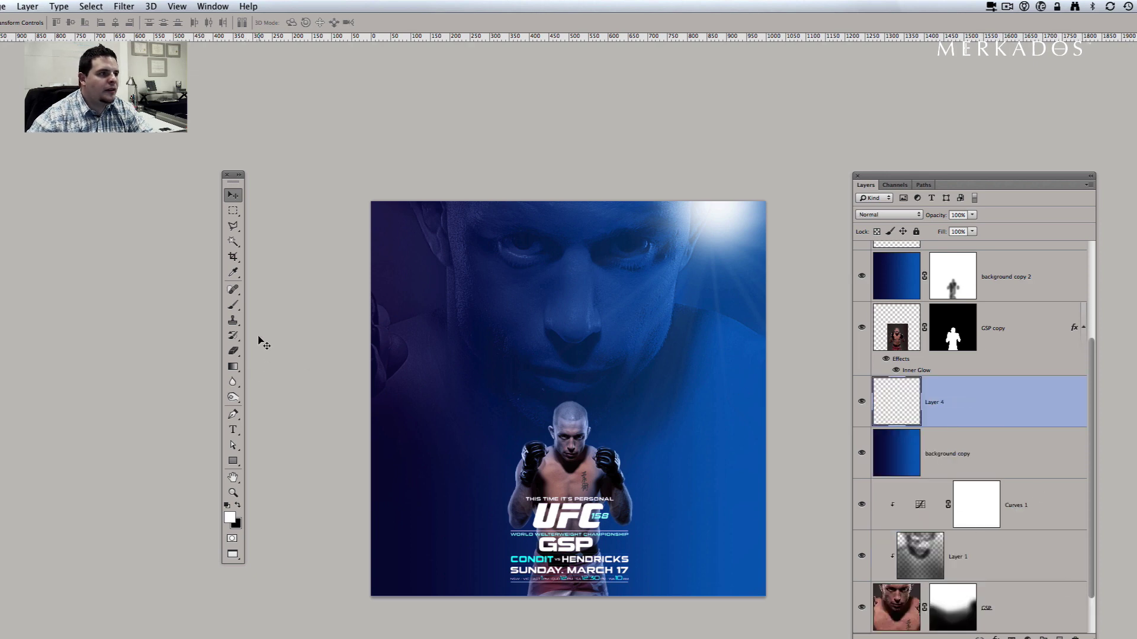
Stamp white light rays behind the small fighter on the new layer using the 2417 px ray-burst brush.
{"action": "key", "text": "b"}
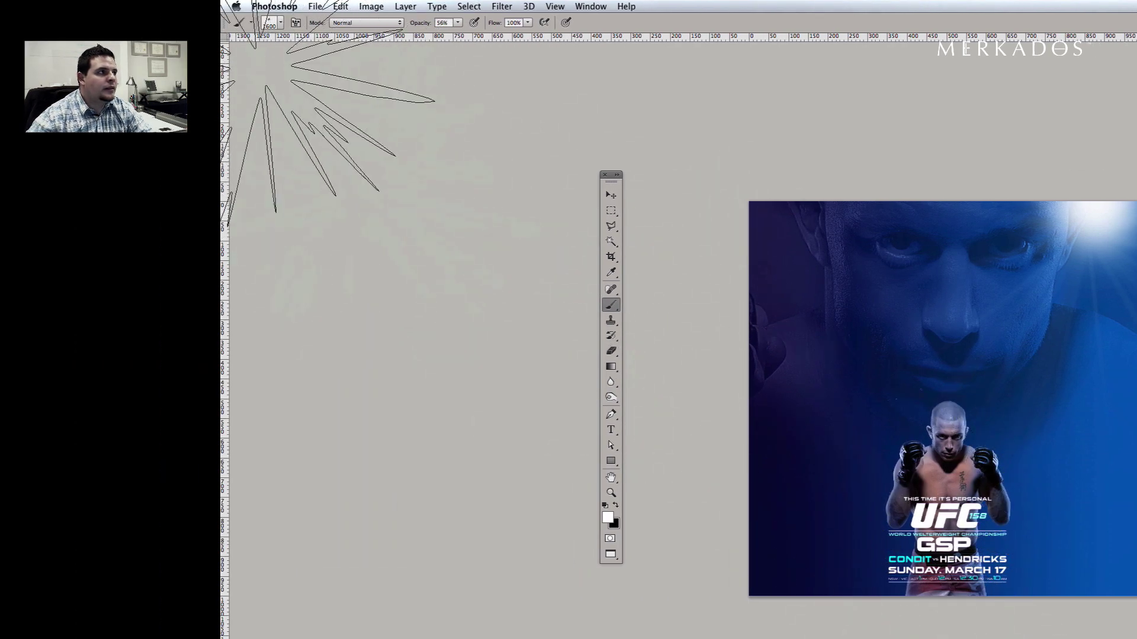
{"action": "right_click", "coordinate": [291, 63]}
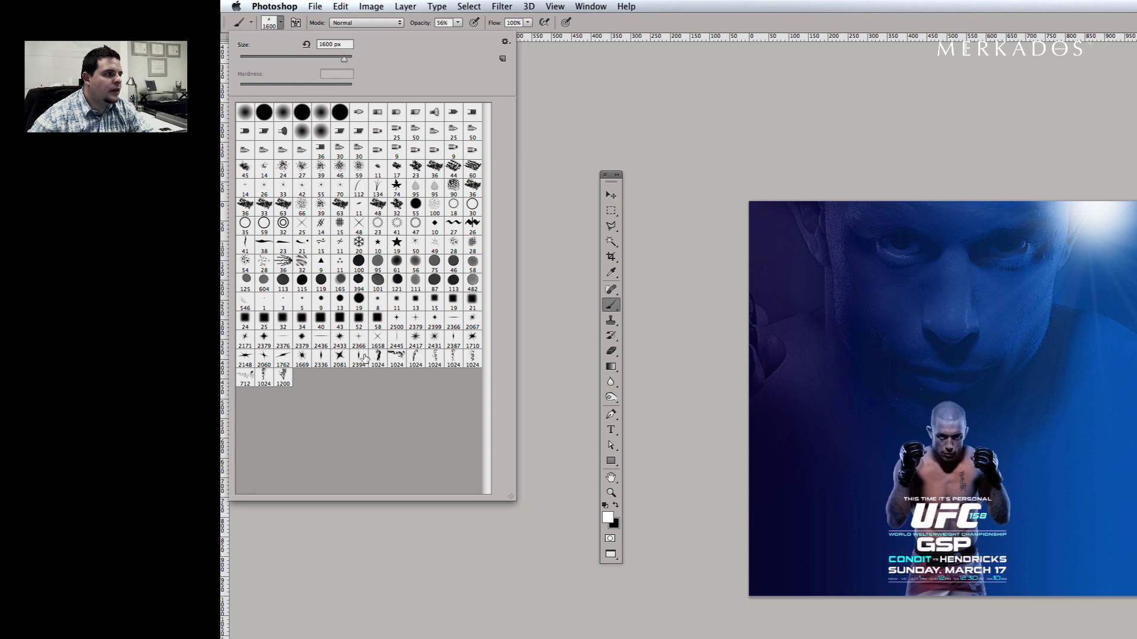
{"action": "left_click", "coordinate": [416, 338]}
{"action": "left_click", "coordinate": [490, 13]}
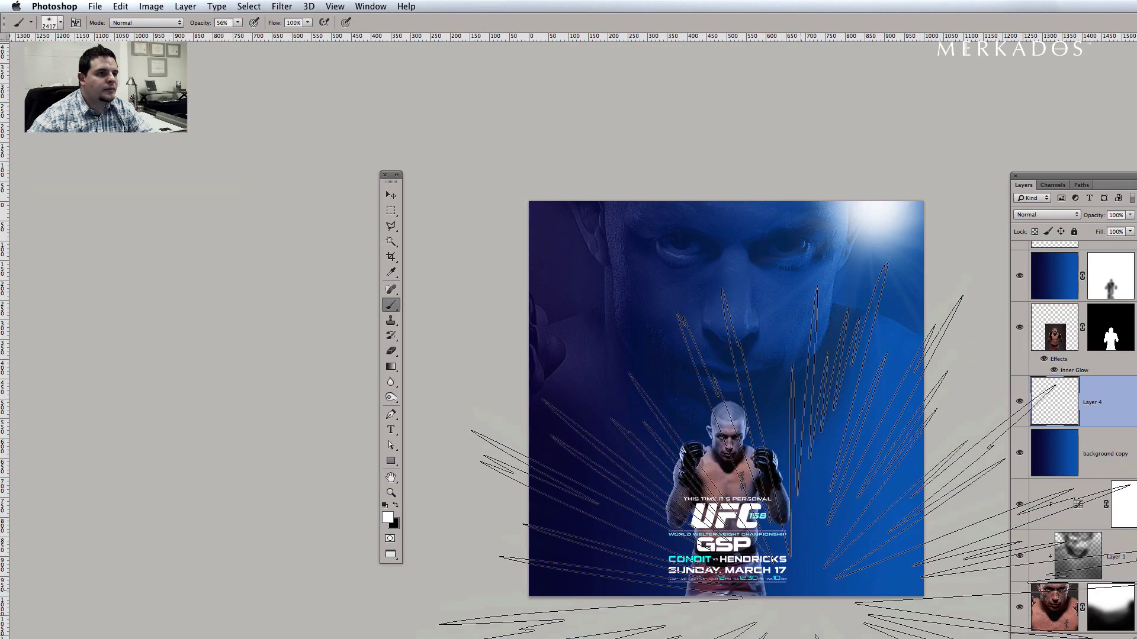
{"action": "left_click", "coordinate": [732, 426]}
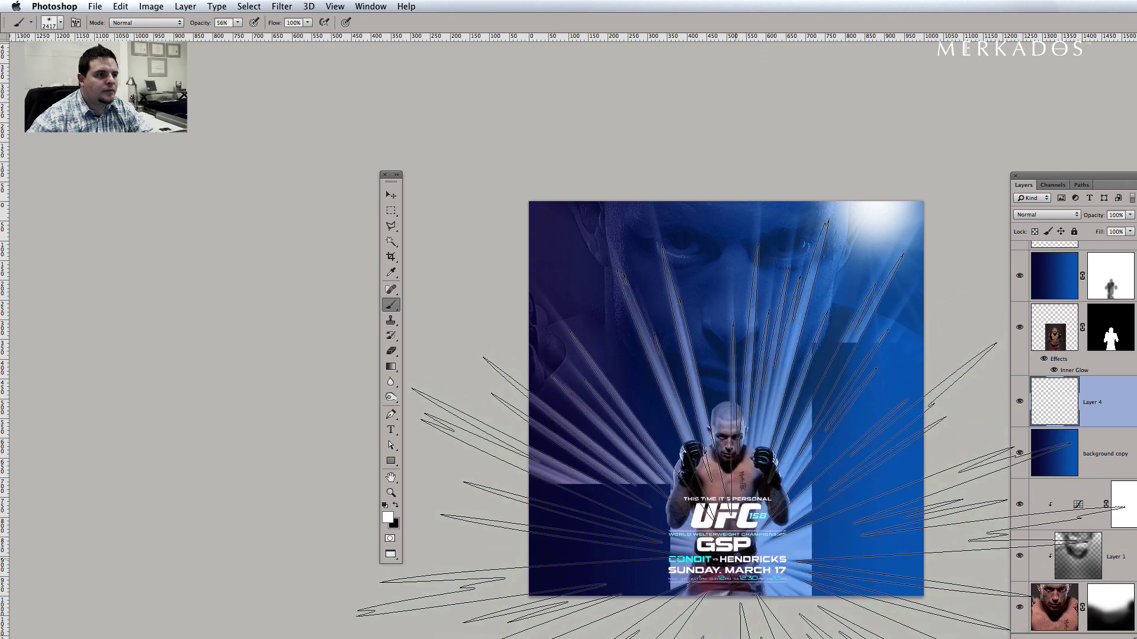
Set the new ray layer to Screen blending at 9% opacity and shift the rays lower behind the fighter.
{"action": "key", "text": "v"}
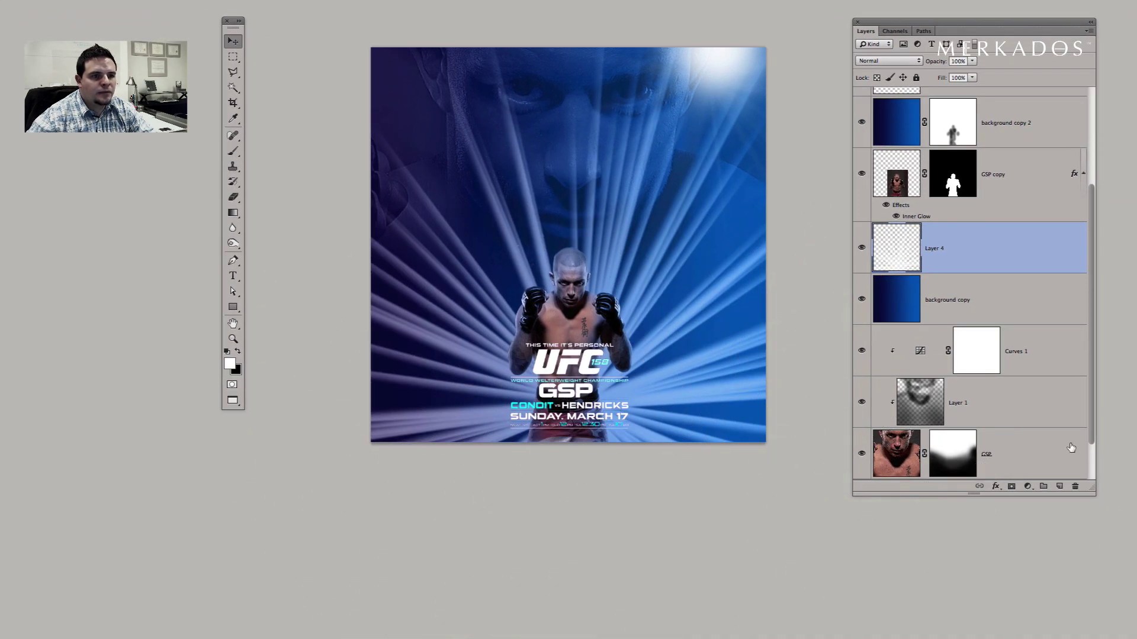
{"action": "left_click", "coordinate": [887, 62]}
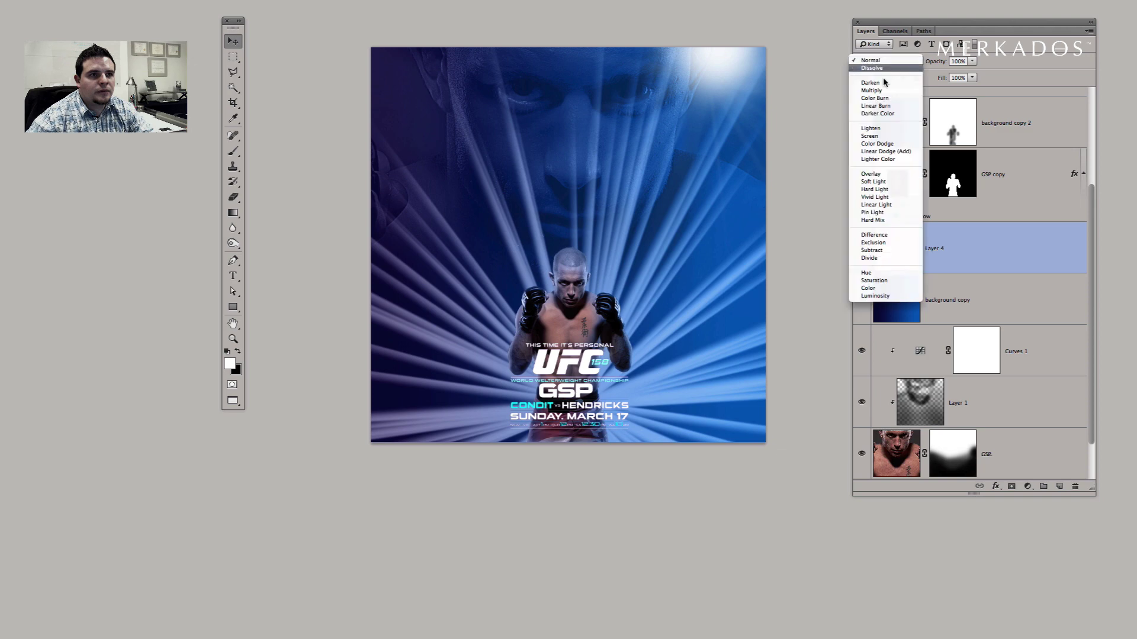
{"action": "left_click", "coordinate": [881, 136]}
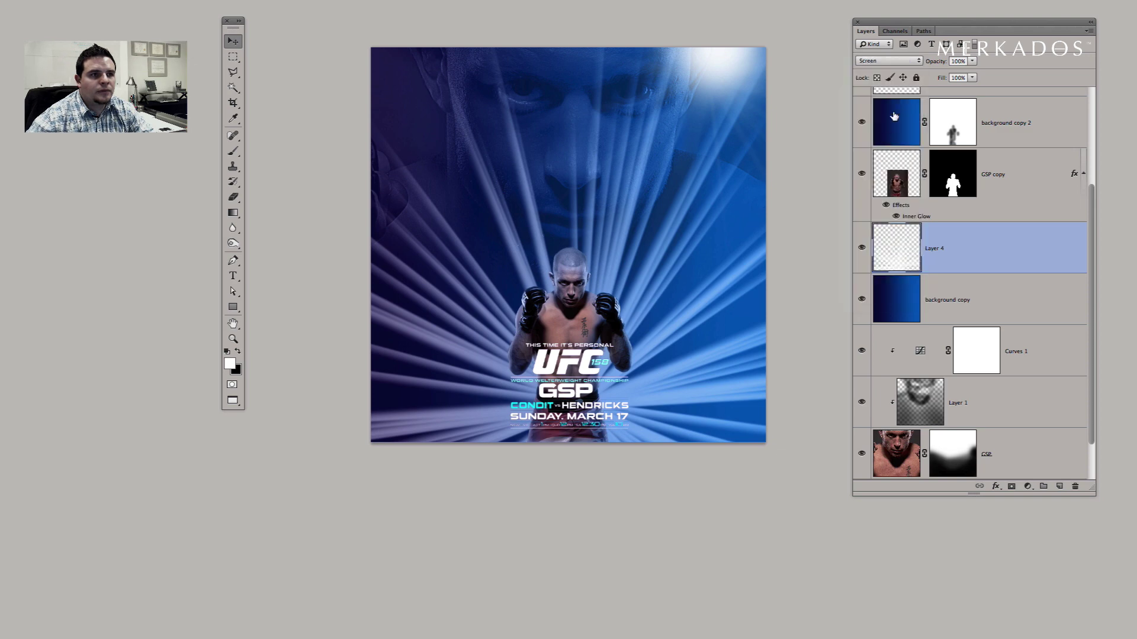
{"action": "left_click_drag", "start_coordinate": [934, 62], "coordinate": [897, 62]}
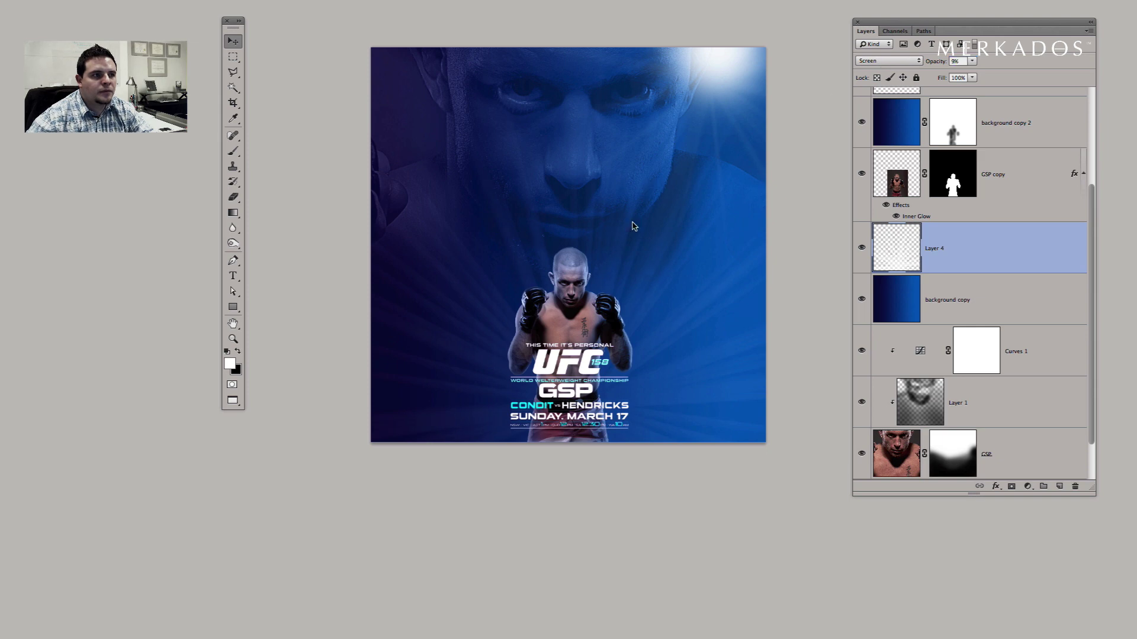
{"action": "left_click_drag", "start_coordinate": [651, 267], "coordinate": [649, 376]}
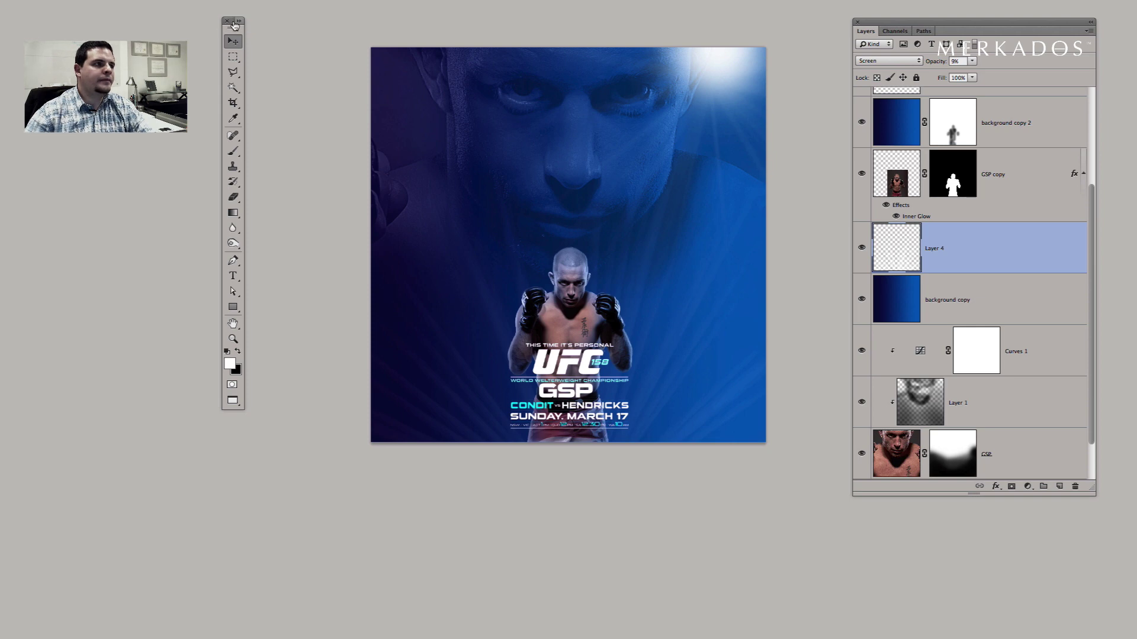
Move the floating palettes clear of the artwork and enlarge the poster to examine the overall composition.
{"action": "left_click_drag", "start_coordinate": [234, 24], "coordinate": [324, 58]}
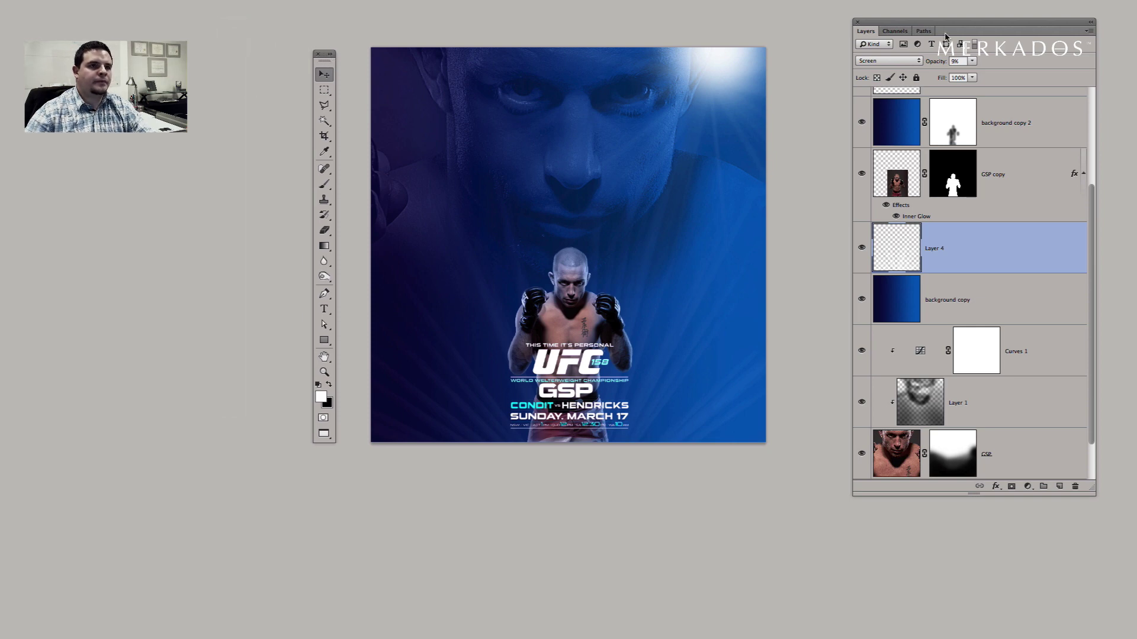
{"action": "left_click_drag", "start_coordinate": [946, 37], "coordinate": [898, 66]}
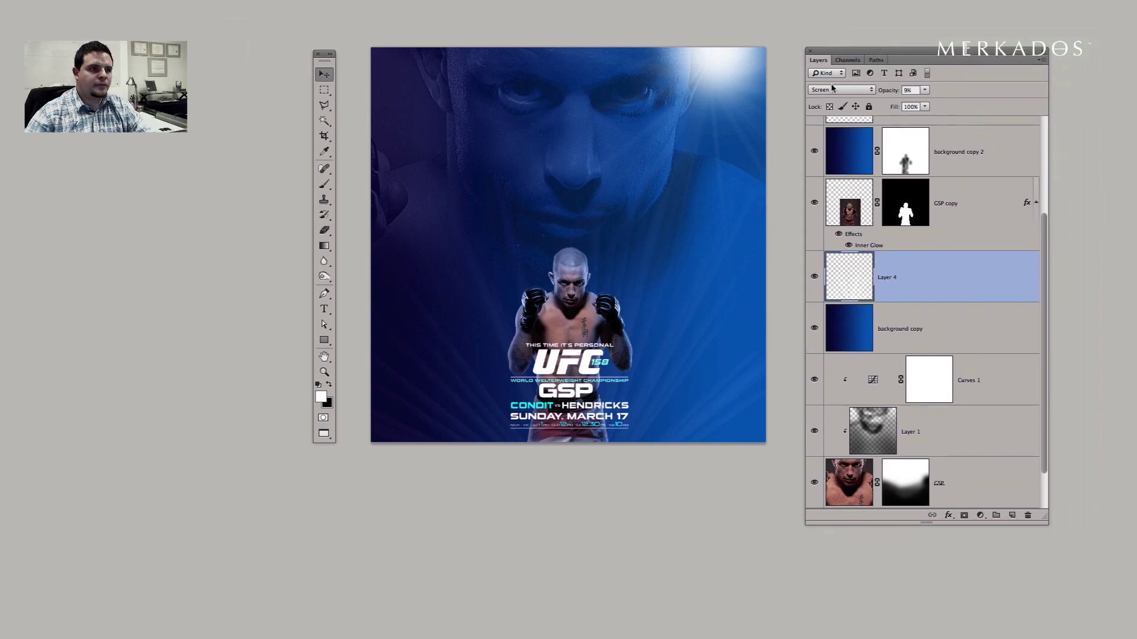
{"action": "left_click", "coordinate": [647, 178], "text": "ctrl"}
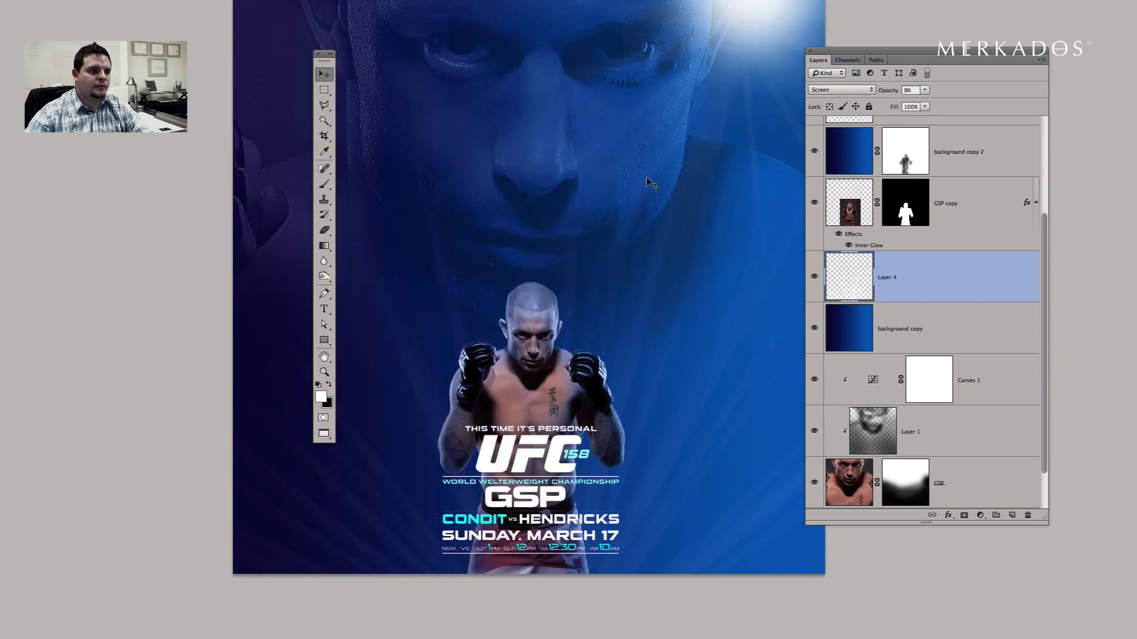
{"action": "left_click_drag", "start_coordinate": [324, 57], "coordinate": [212, 16]}
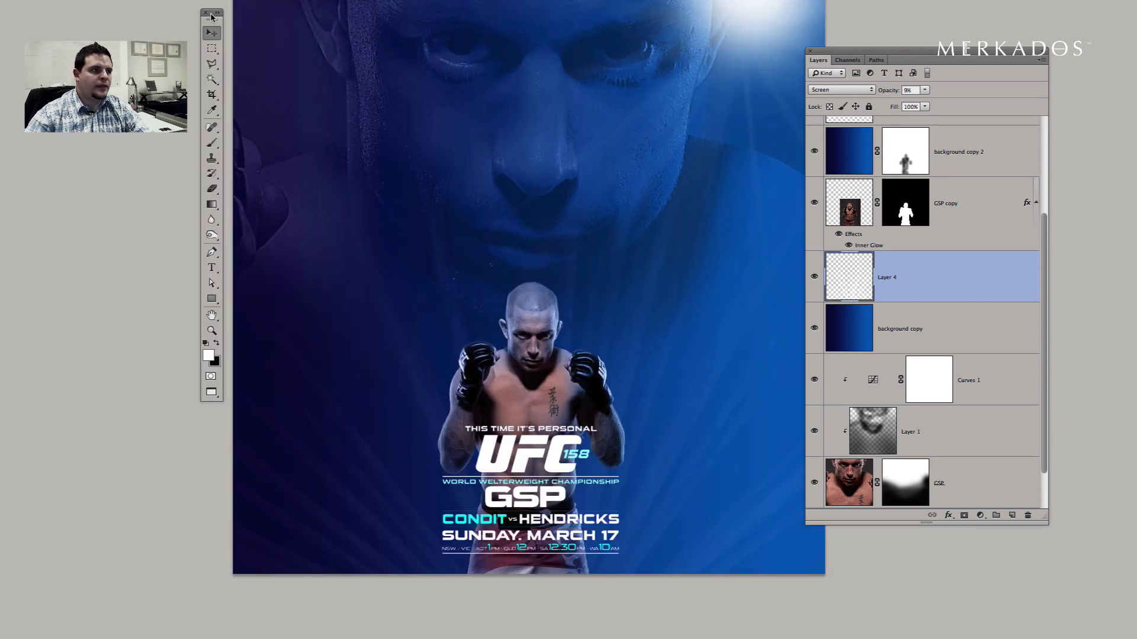
{"action": "left_click_drag", "start_coordinate": [881, 53], "coordinate": [920, 6]}
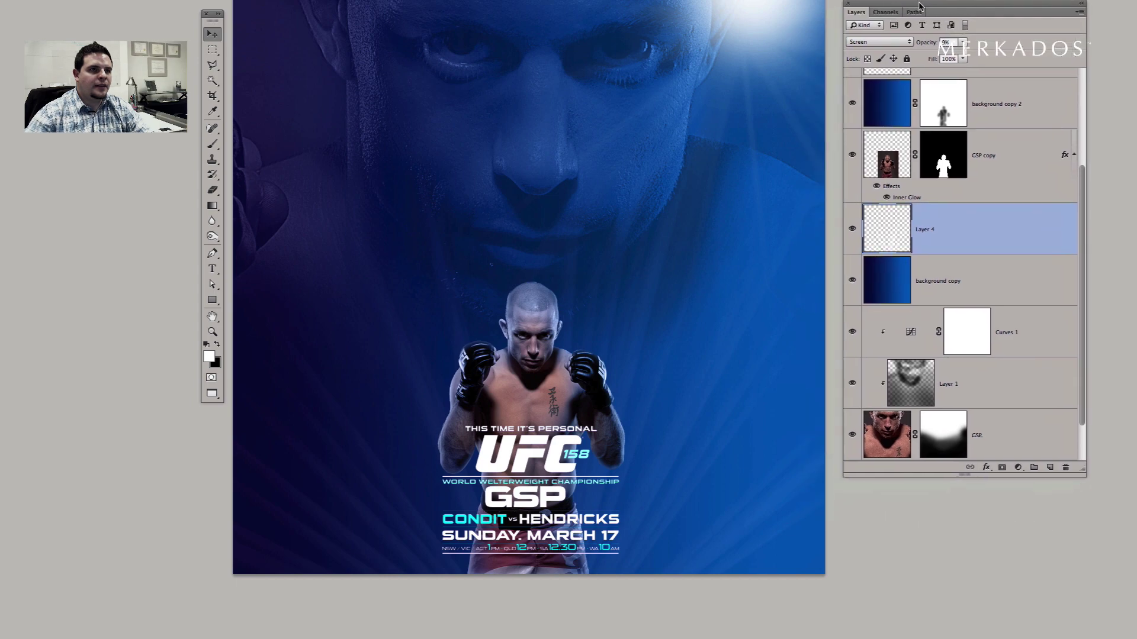
{"action": "left_click_drag", "start_coordinate": [631, 91], "coordinate": [635, 110]}
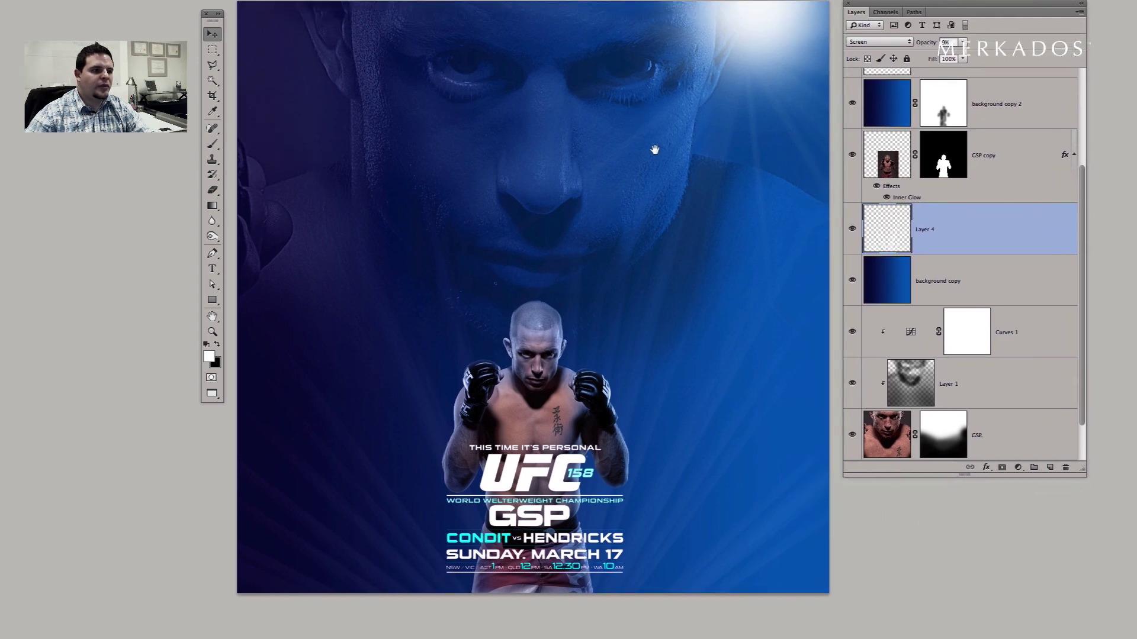